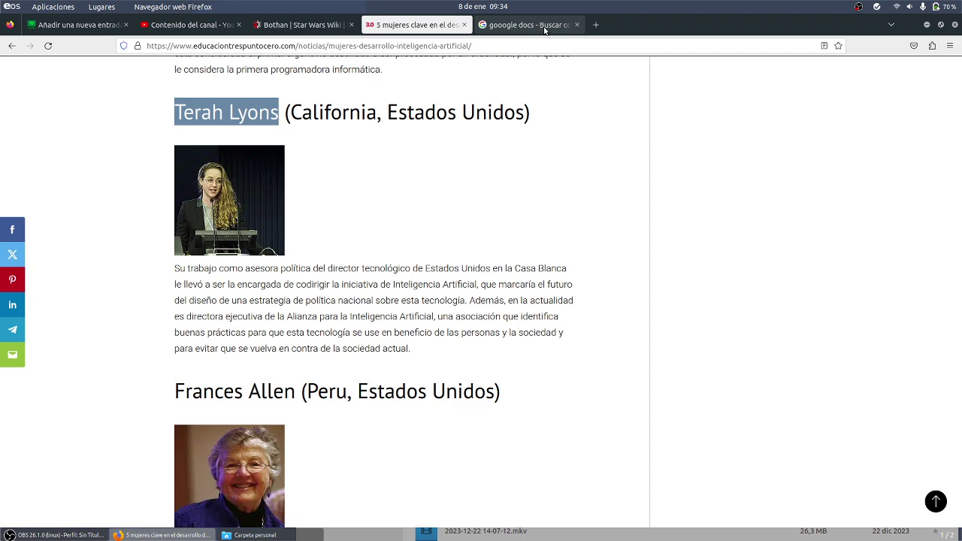
# Return to the new WordPress post and enter "Terah Lyons," as its title
pyautogui.click(540, 30)
pyautogui.click(73, 28)
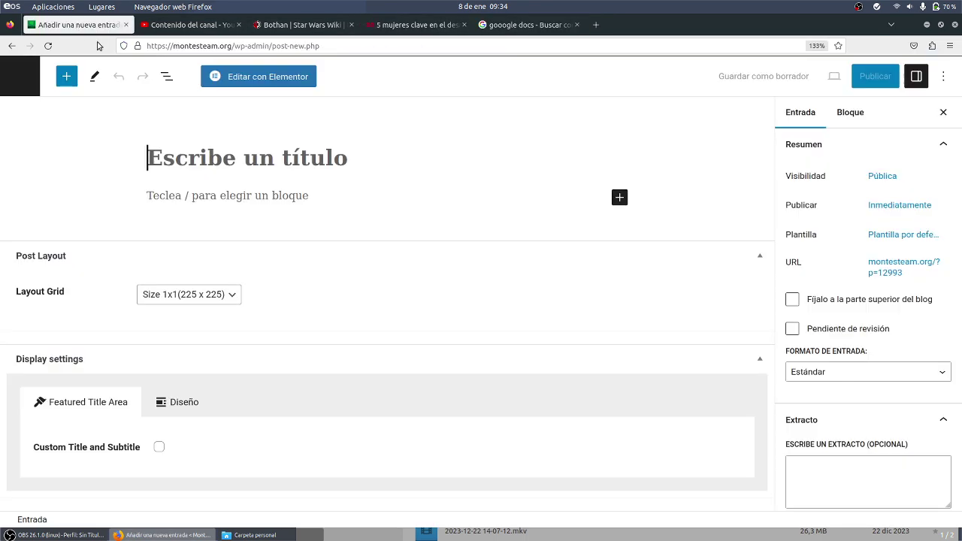
pyautogui.write('Terah L')
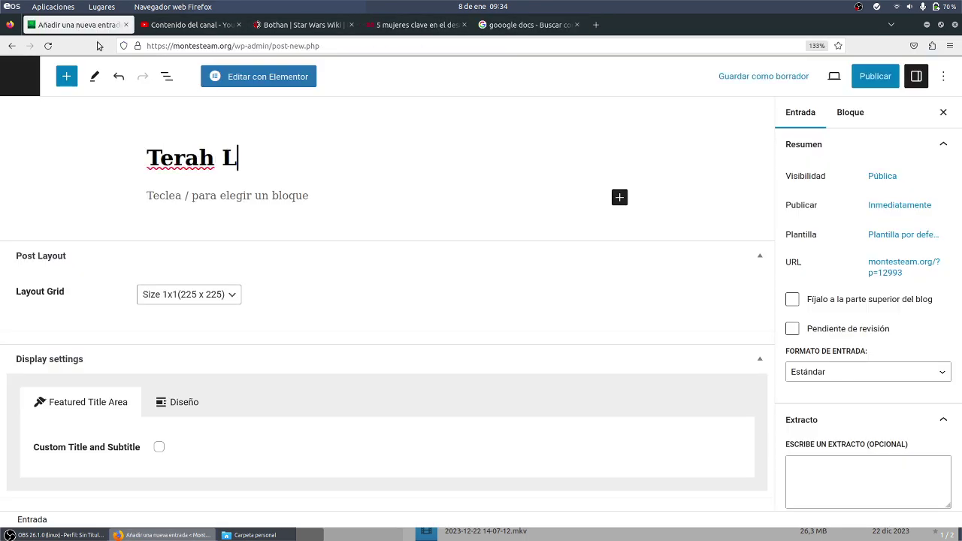
pyautogui.write('yons, op')
pyautogui.press('BackSpace')
pyautogui.press('BackSpace')
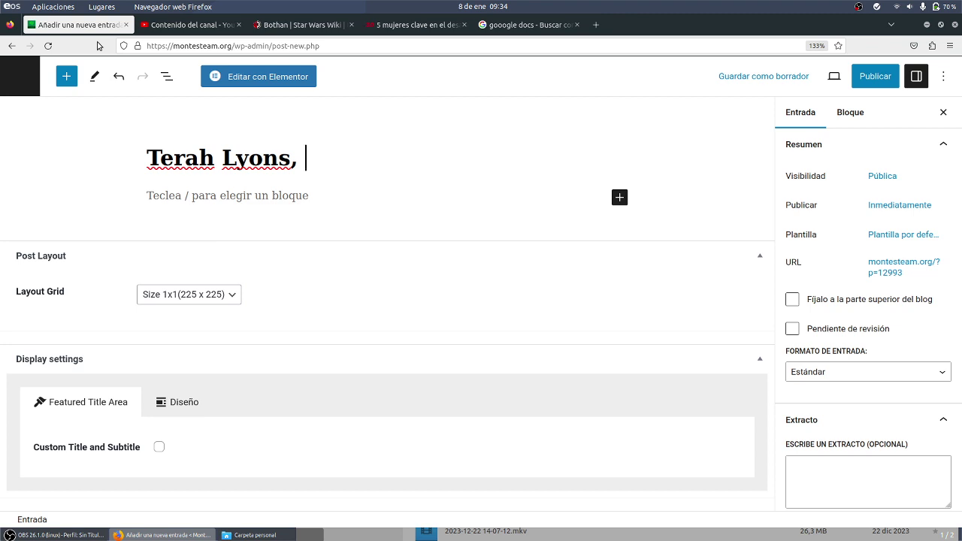
# Search the web for "terah lyons" in a new tab and open her Spanish Wikipedia article
pyautogui.click(595, 25)
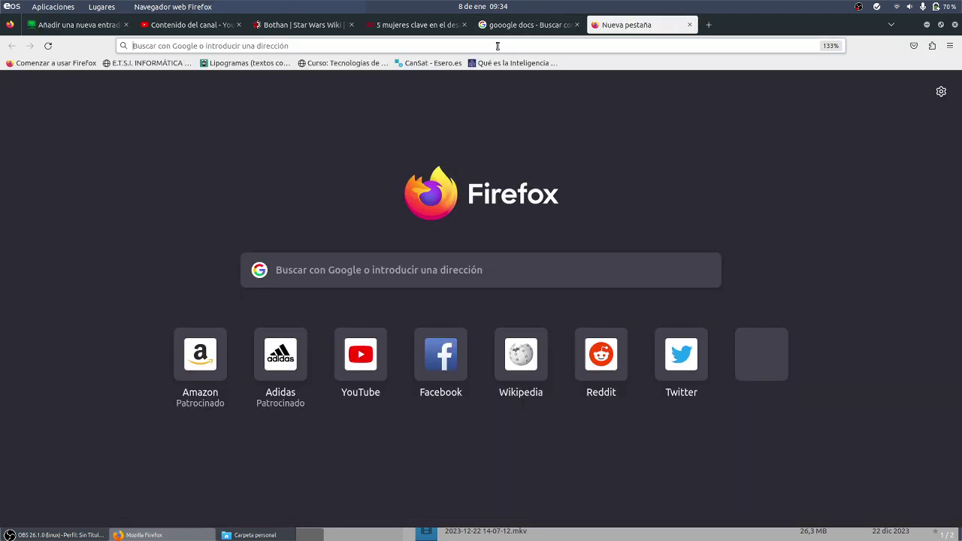
pyautogui.click(497, 46)
pyautogui.write('terah')
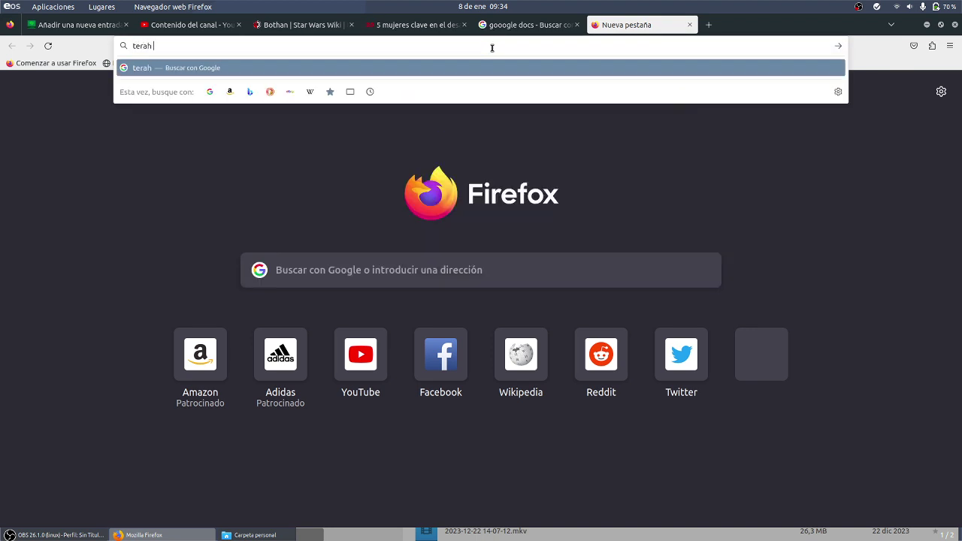
pyautogui.write(' lyons')
pyautogui.press('Return')
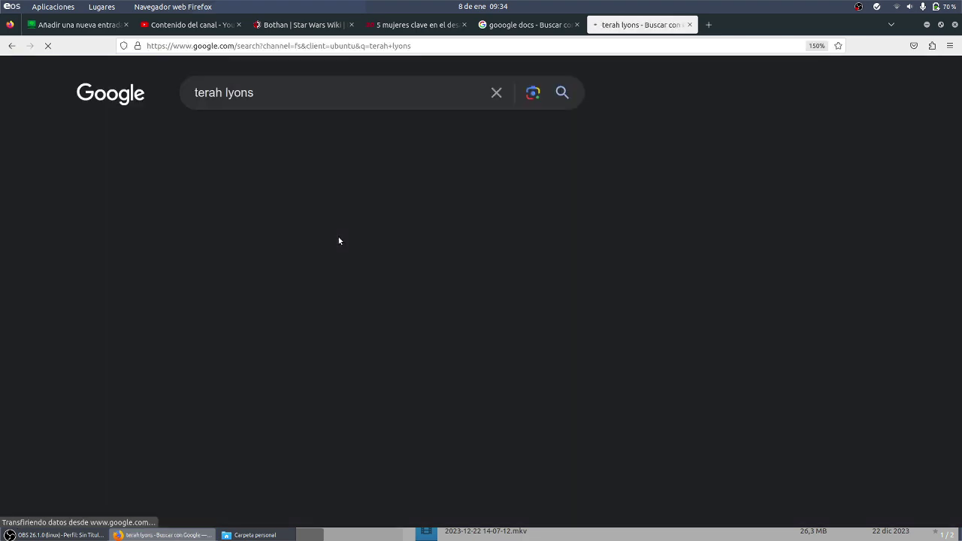
pyautogui.scroll(-3, 343, 253)
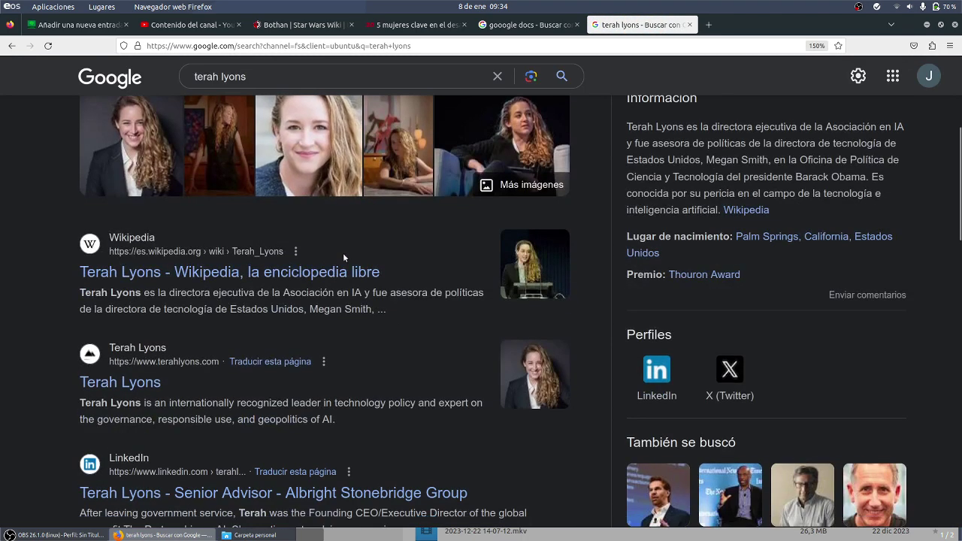
pyautogui.click(276, 272)
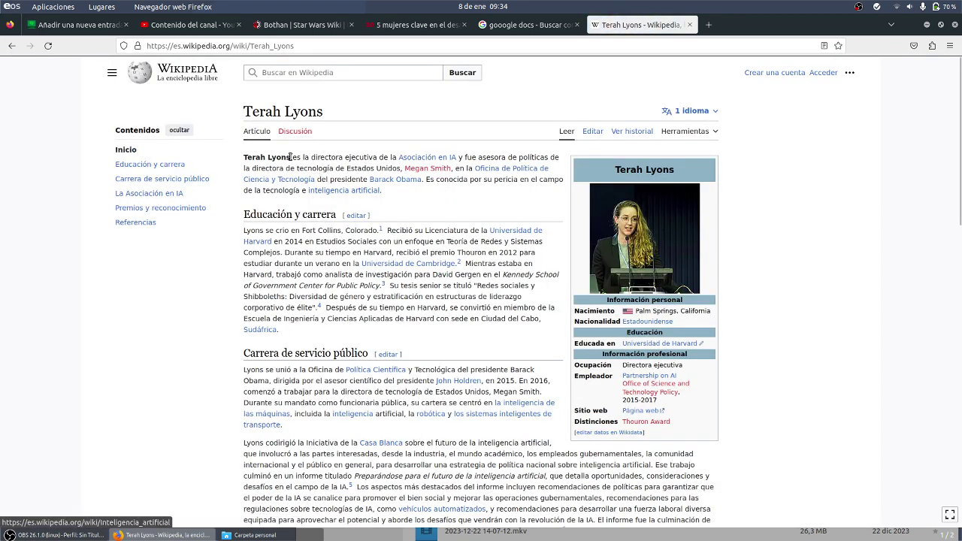
# Copy the Wikipedia article's introductory paragraph into the WordPress post body and add an empty paragraph below it
pyautogui.moveTo(244, 161); pyautogui.dragTo(376, 197)
pyautogui.hotkey('ctrl', 'c')
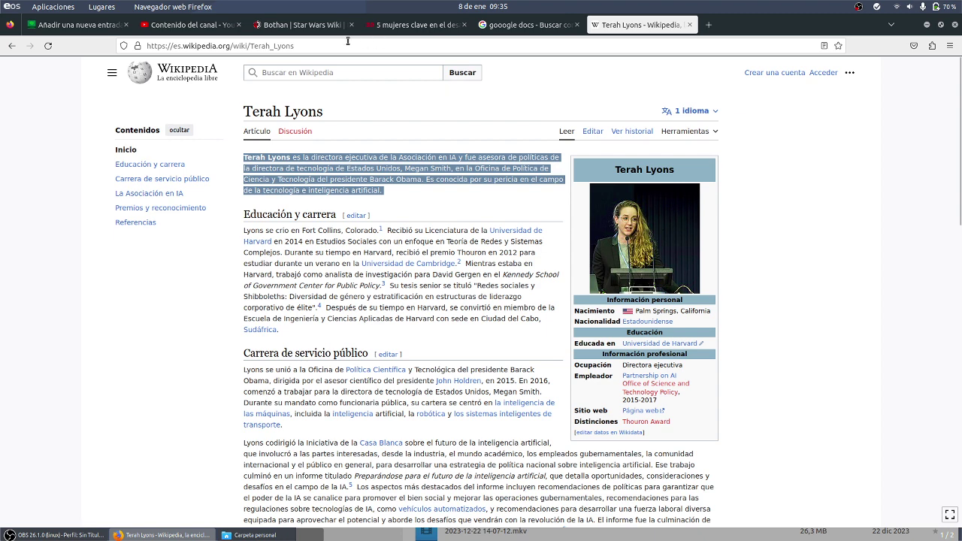
pyautogui.click(78, 27)
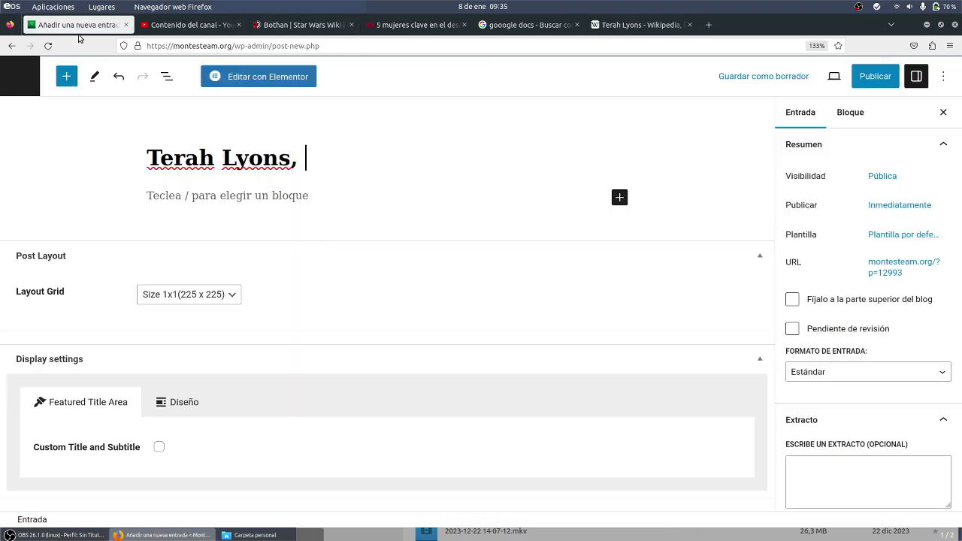
pyautogui.click(198, 192)
pyautogui.rightClick(200, 192)
pyautogui.click(186, 192)
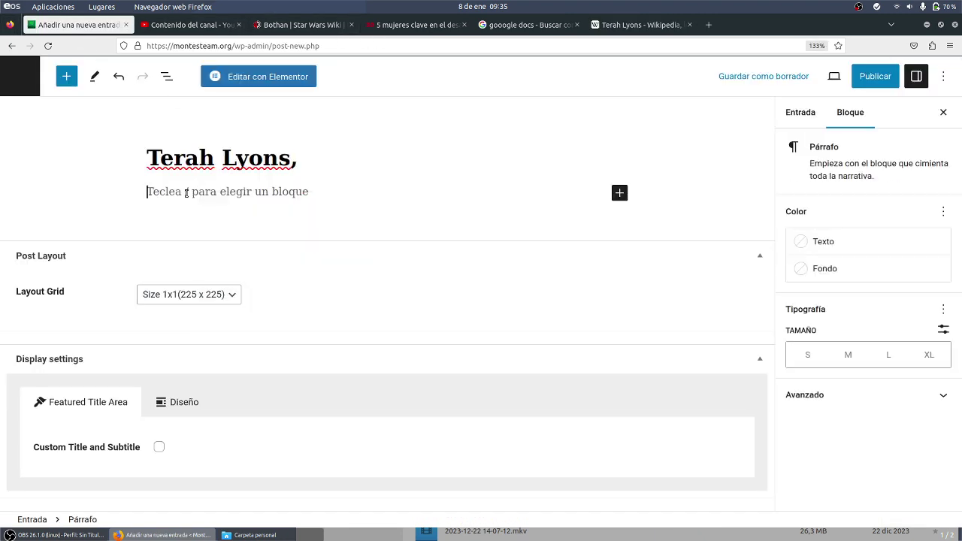
pyautogui.hotkey('ctrl', 'v')
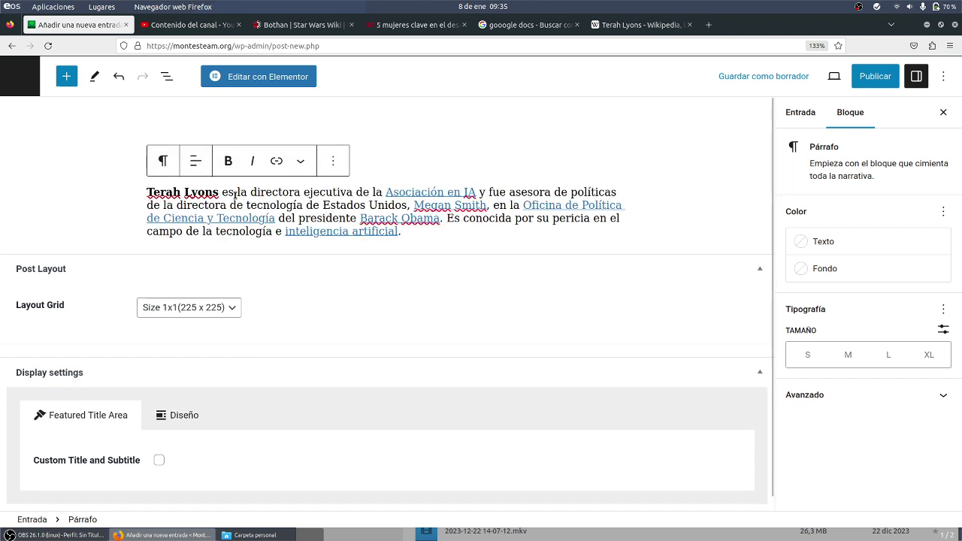
pyautogui.rightClick(416, 197)
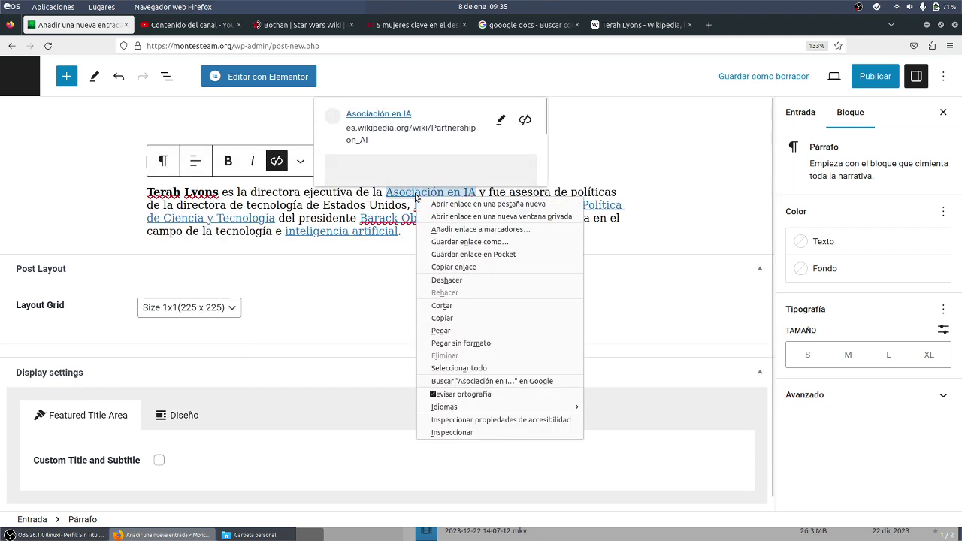
pyautogui.click(410, 235)
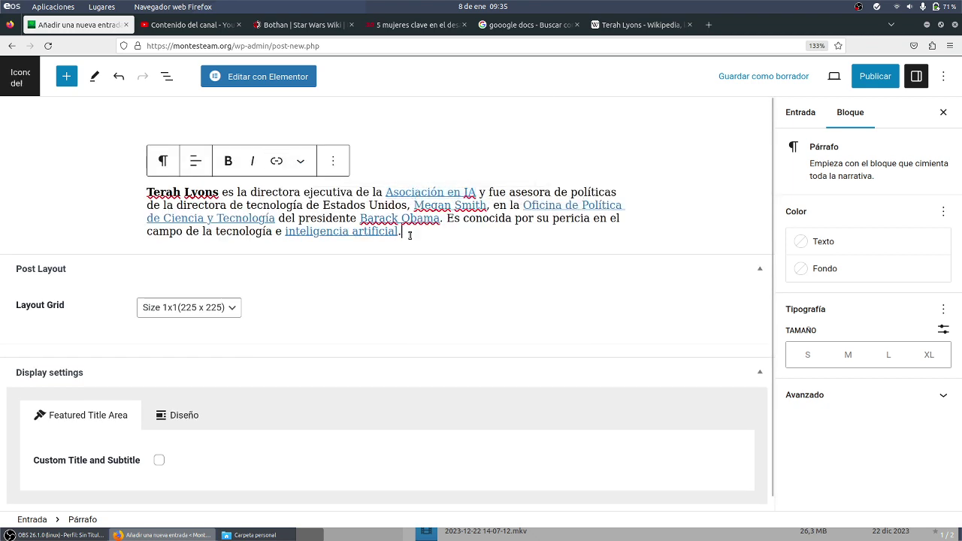
pyautogui.press('Return')
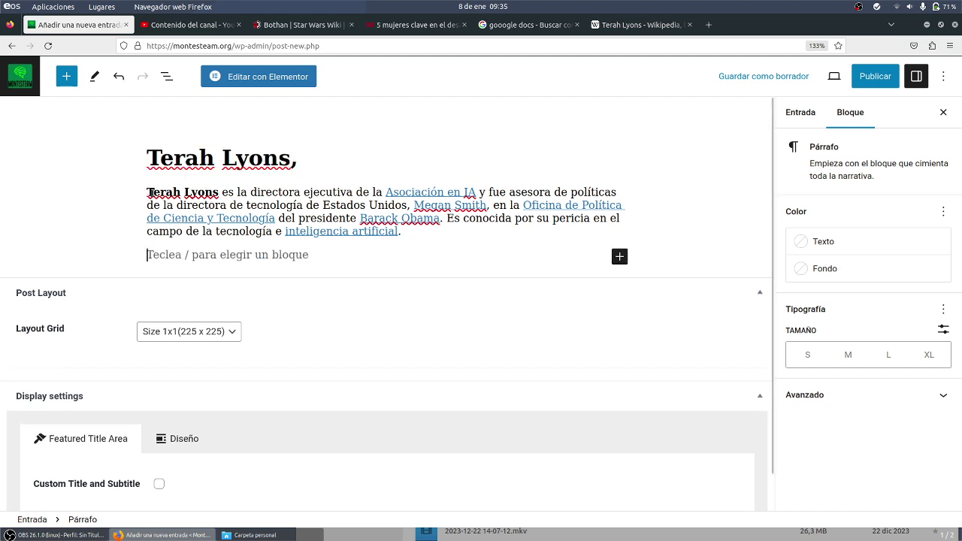
# Insert a heading block reading "Biografía" between the post title and the pasted paragraph
pyautogui.click(148, 193)
pyautogui.press('Home')
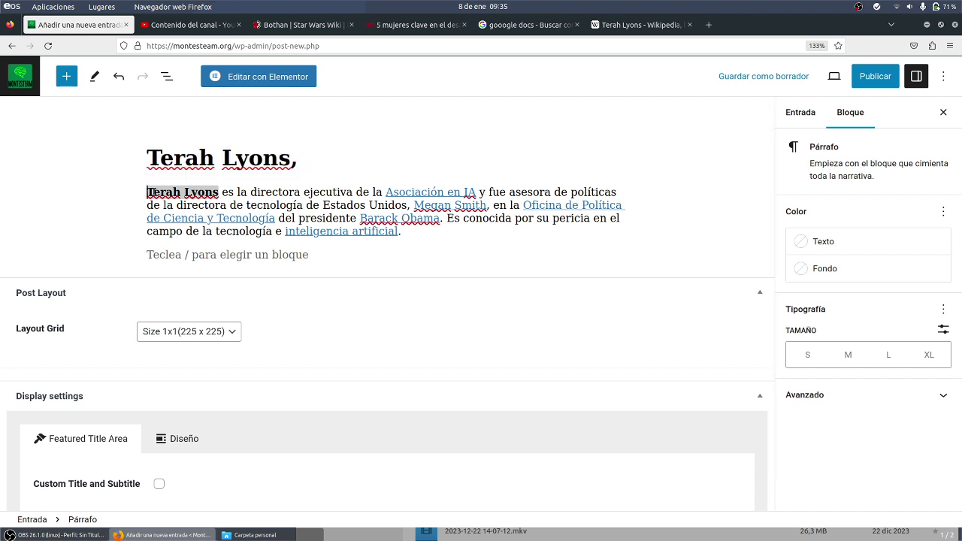
pyautogui.press('Return')
pyautogui.press('Up')
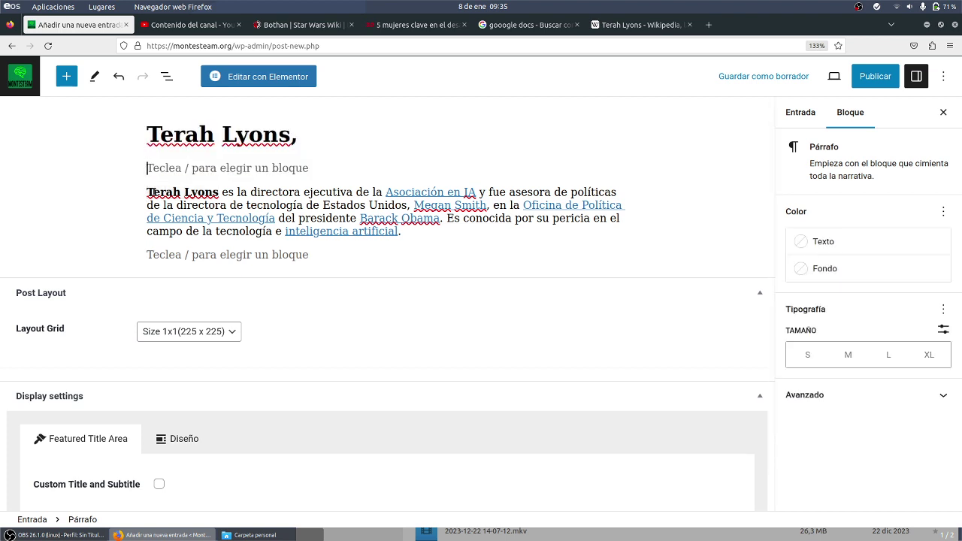
pyautogui.write('Biog')
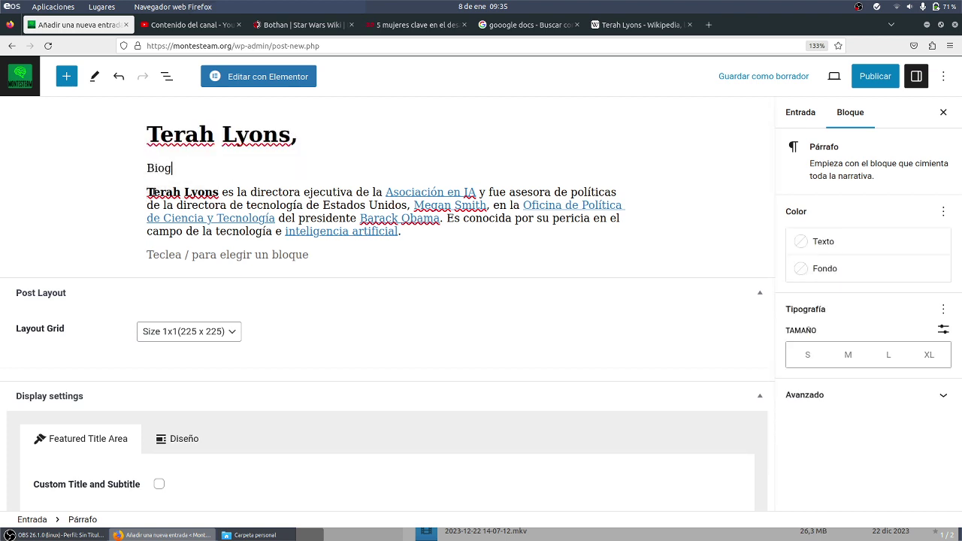
pyautogui.press('BackSpace')
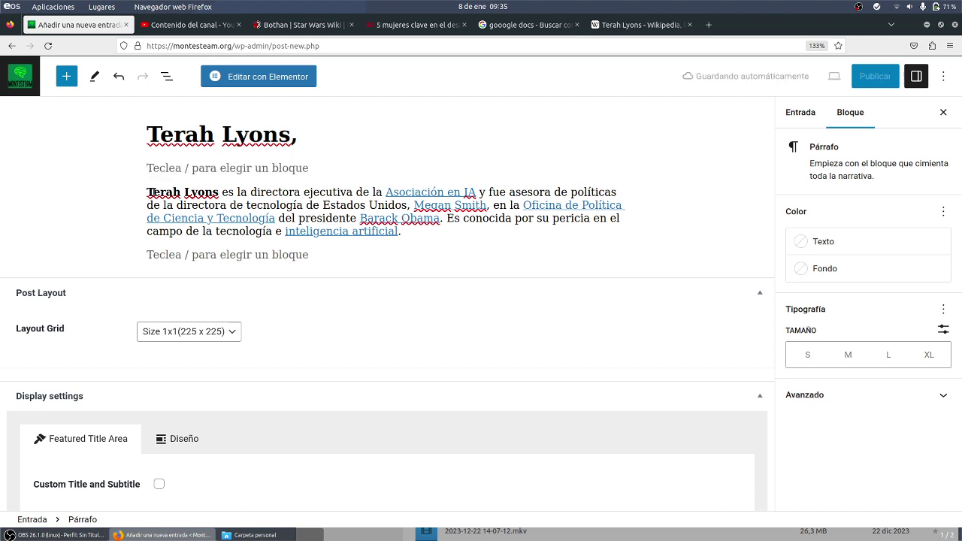
pyautogui.click(620, 170)
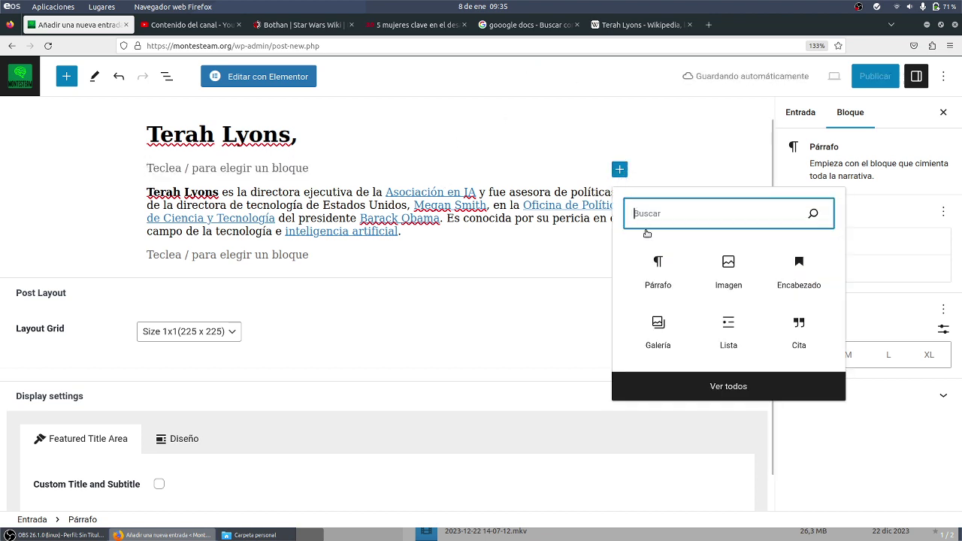
pyautogui.click(799, 271)
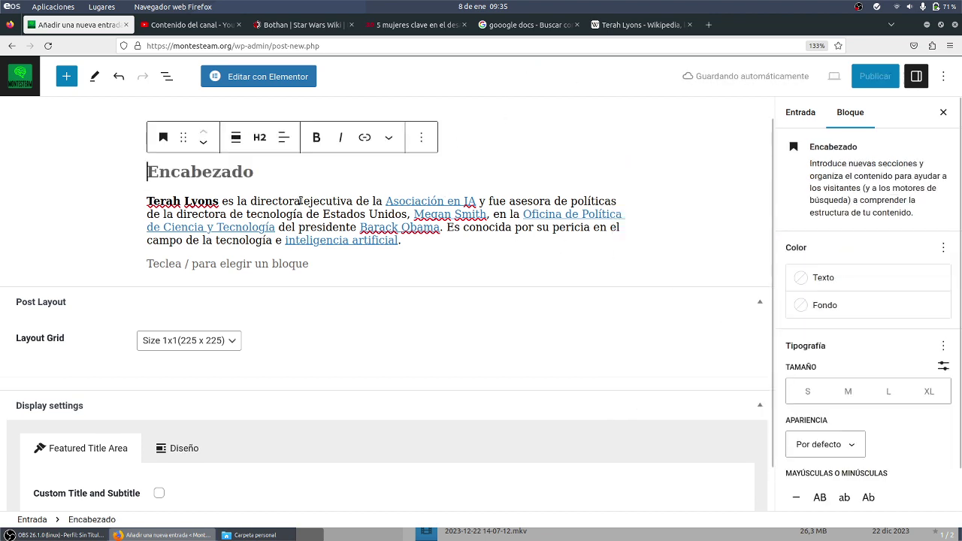
pyautogui.write('Biog')
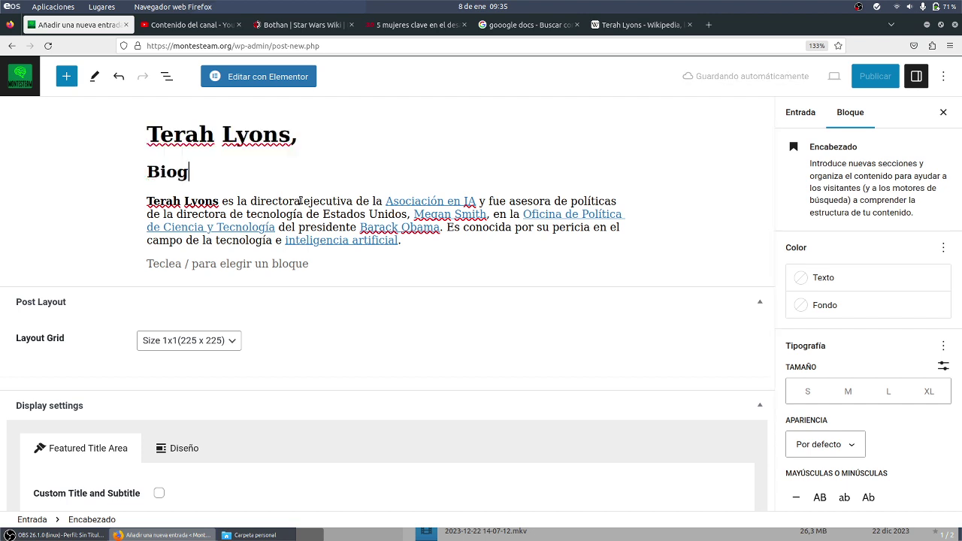
pyautogui.write('rafía')
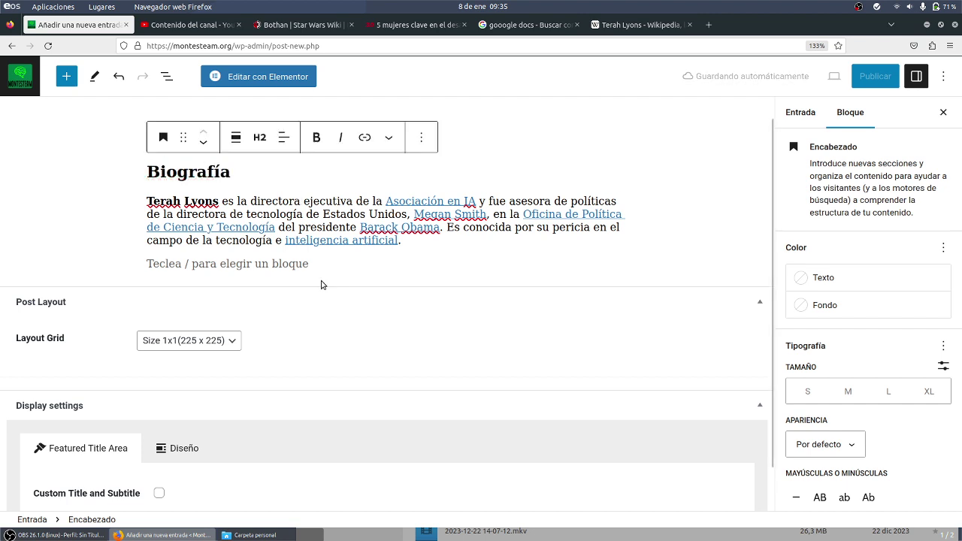
# Add the line "Imagen" below the biography paragraph, followed by an empty paragraph, and transform the line into a heading
pyautogui.click(287, 267)
pyautogui.write('Imagen')
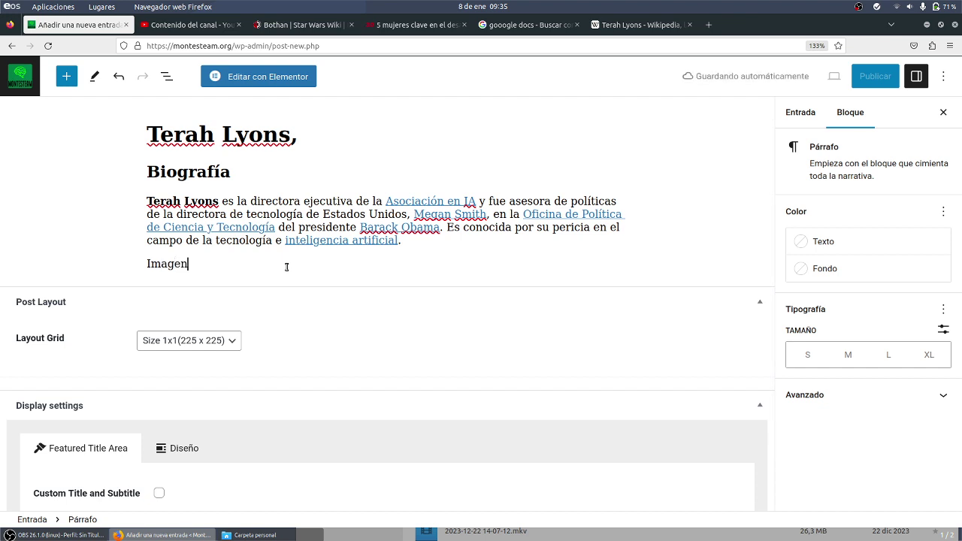
pyautogui.press('Return')
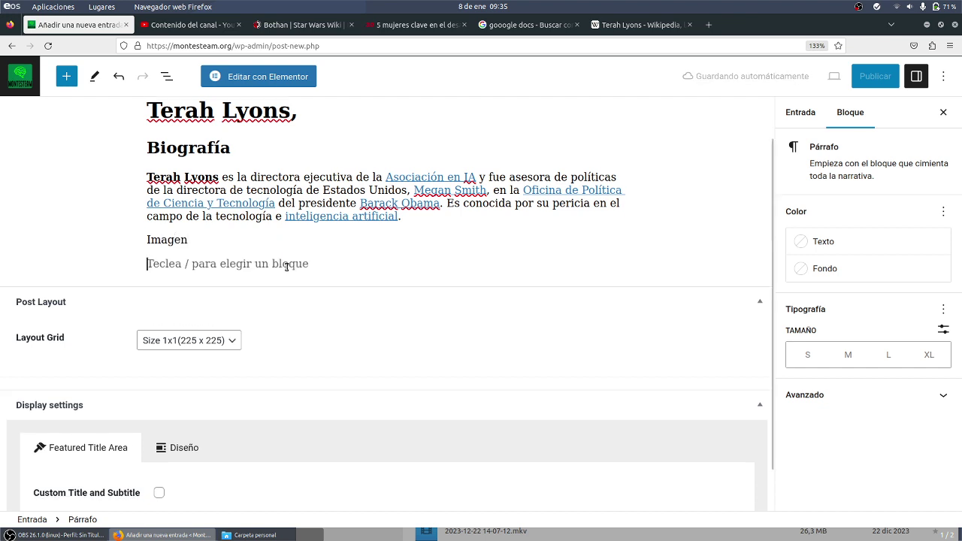
pyautogui.rightClick(164, 240)
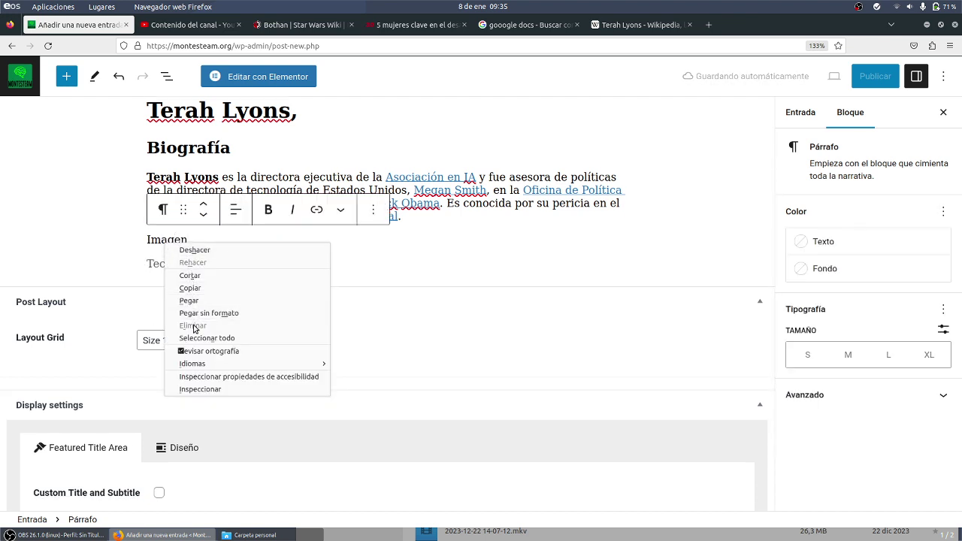
pyautogui.click(167, 239)
pyautogui.click(164, 211)
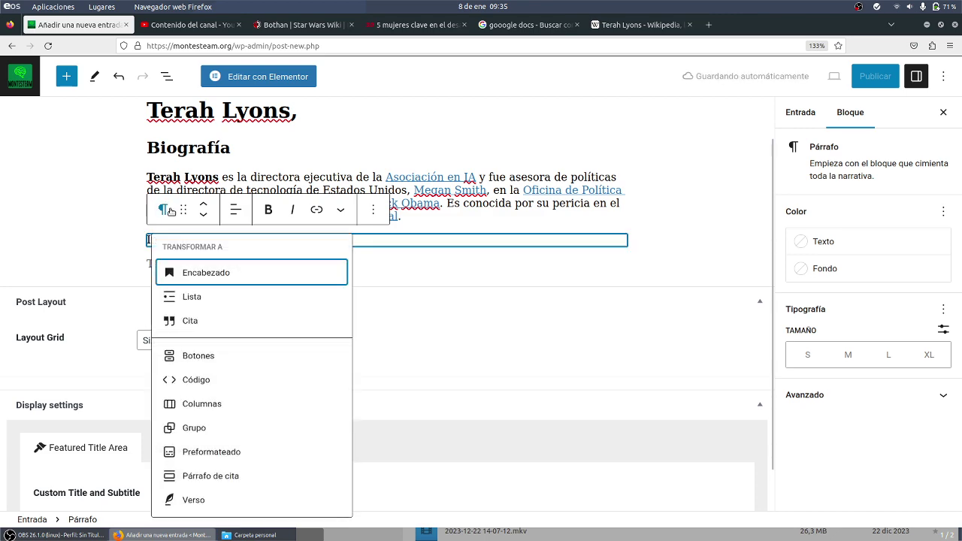
pyautogui.click(225, 273)
pyautogui.click(236, 275)
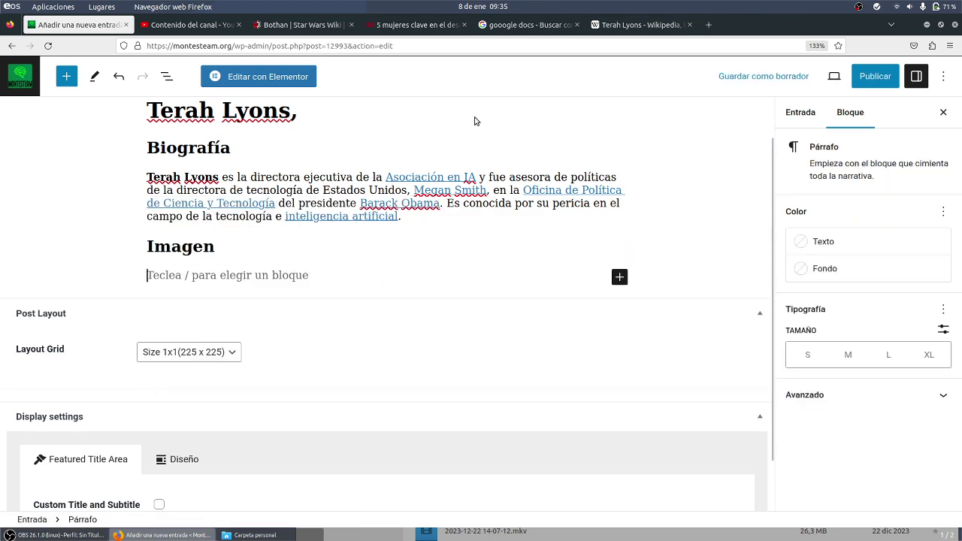
# Open the portrait photo in the Wikipedia article and save it to Descargas as Terah_Lyons_AI_for_Good_Global_Summit_2018.jpg
pyautogui.click(643, 25)
pyautogui.click(648, 264)
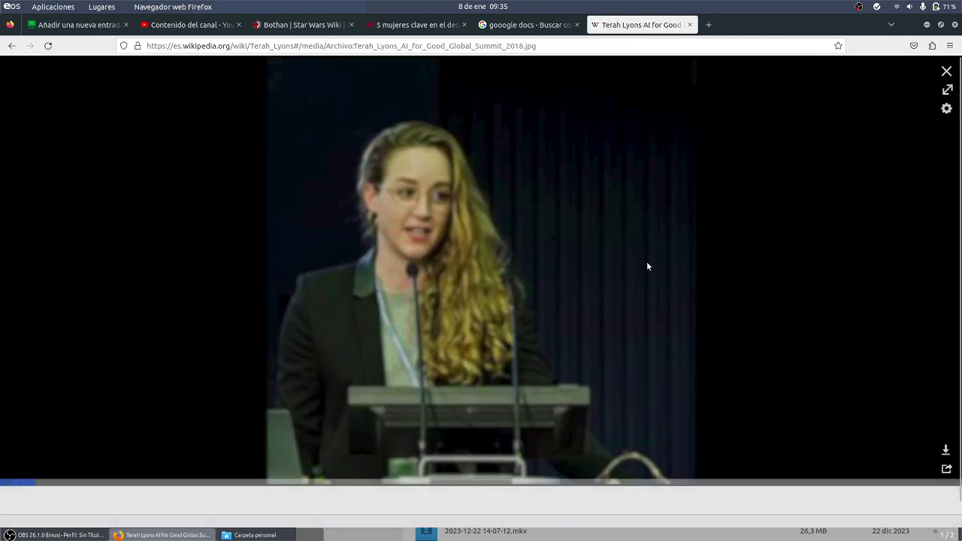
pyautogui.rightClick(485, 262)
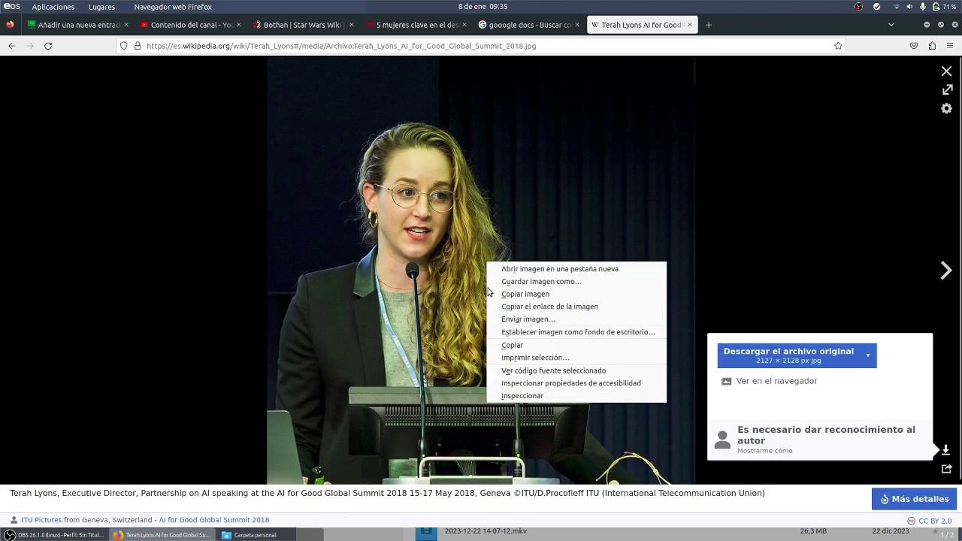
pyautogui.click(519, 281)
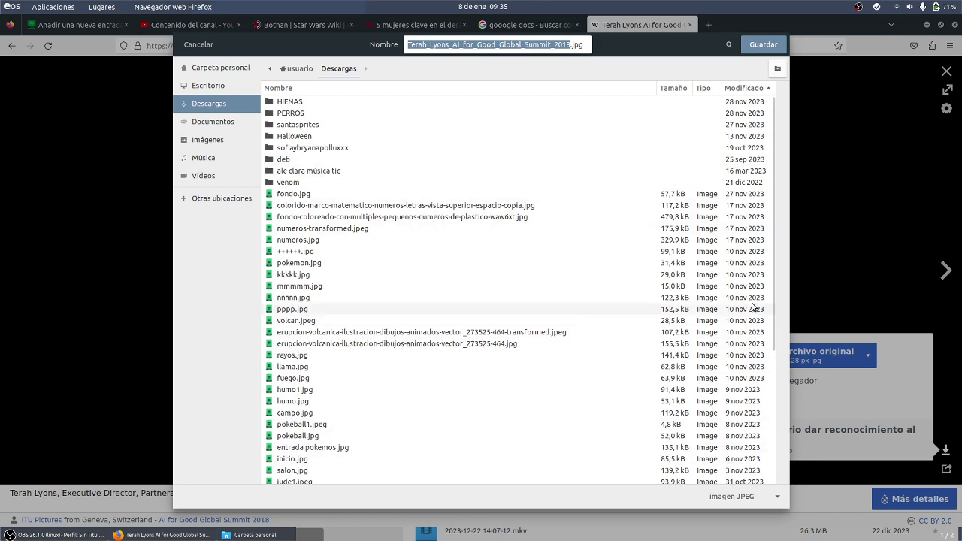
pyautogui.click(764, 44)
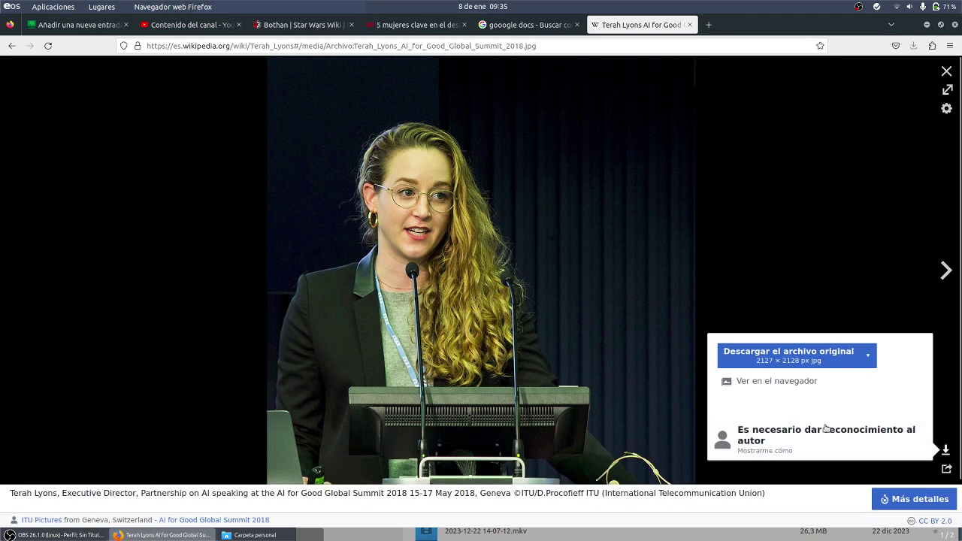
# Copy the photo's author credit line below the enlarged Wikipedia image, and copy the photo itself
pyautogui.scroll(-1, 754, 481)
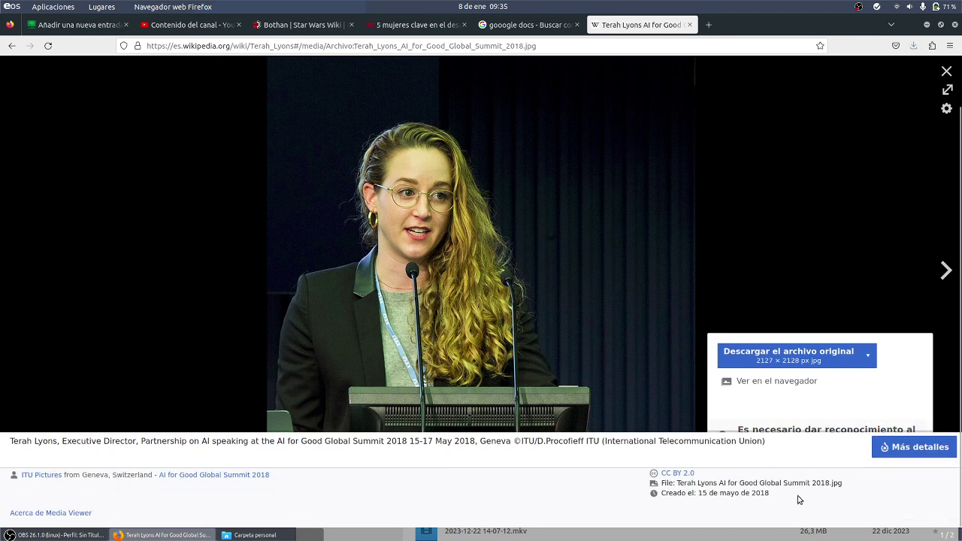
pyautogui.click(761, 496)
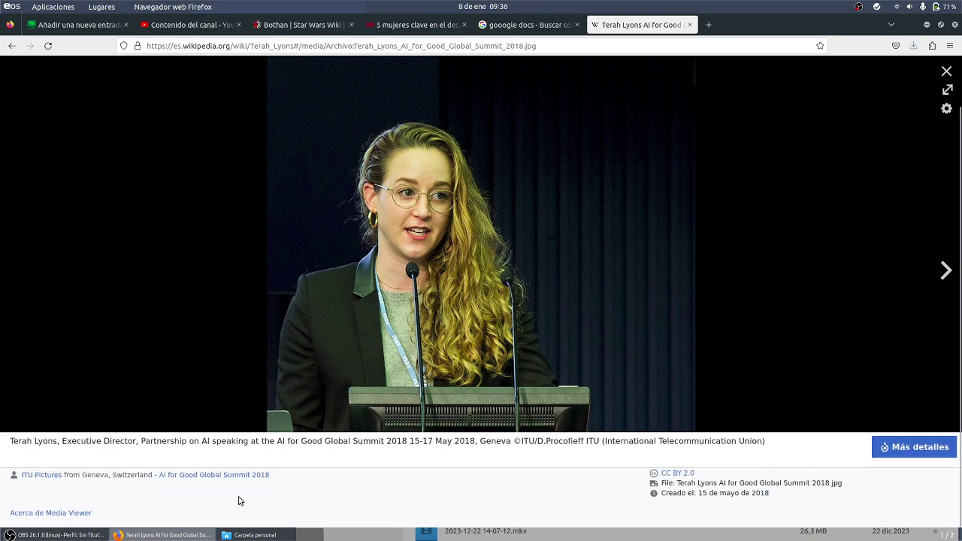
pyautogui.moveTo(286, 485); pyautogui.dragTo(35, 477)
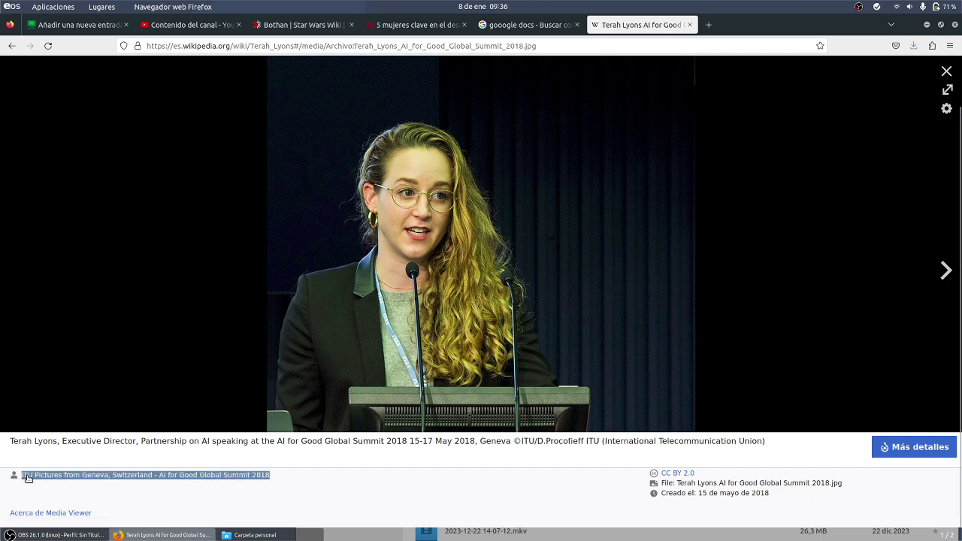
pyautogui.rightClick(50, 475)
pyautogui.click(79, 403)
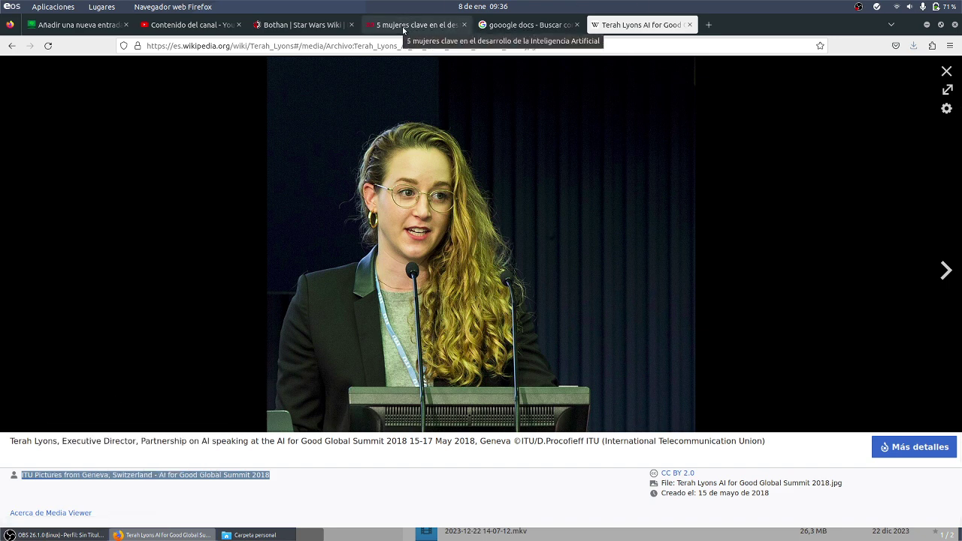
pyautogui.rightClick(392, 163)
pyautogui.click(418, 197)
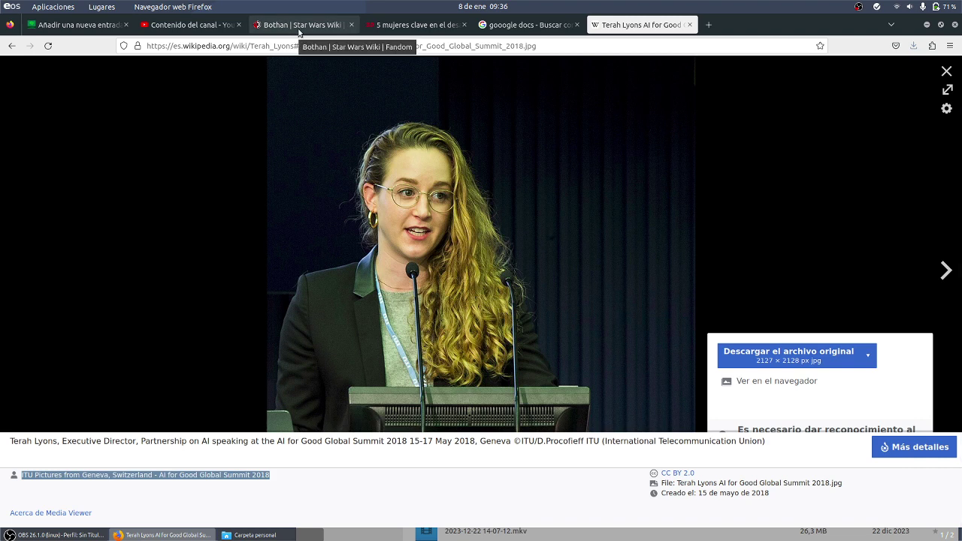
# Insert an image block below the "Imagen" heading of the WordPress post and upload Terah_Lyons_AI_for_Good_Global_Summit_2018.jpg from Descargas
pyautogui.click(75, 24)
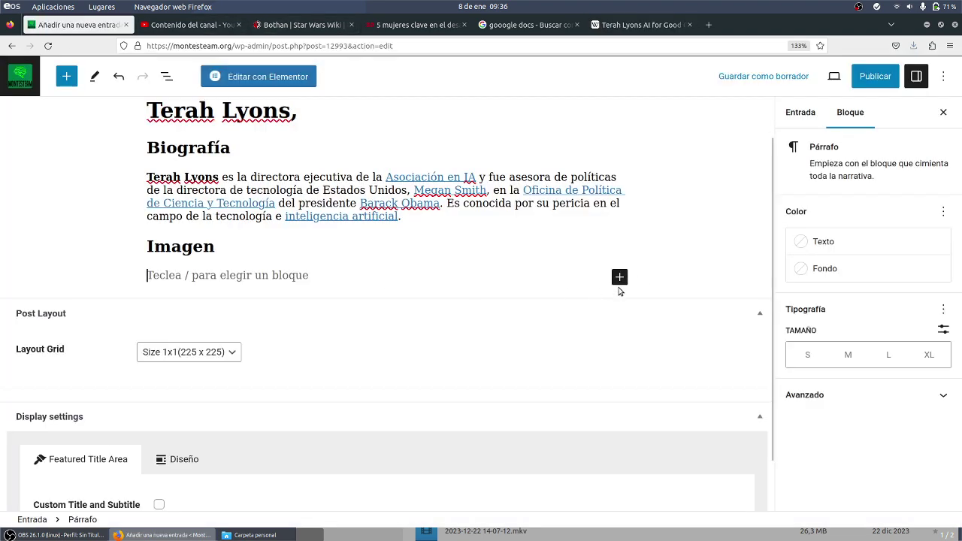
pyautogui.click(621, 277)
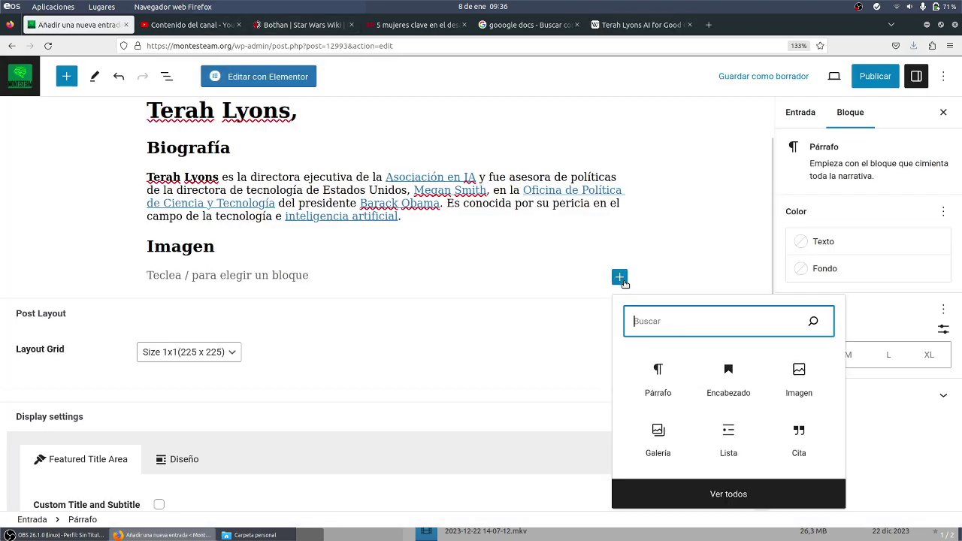
pyautogui.click(796, 376)
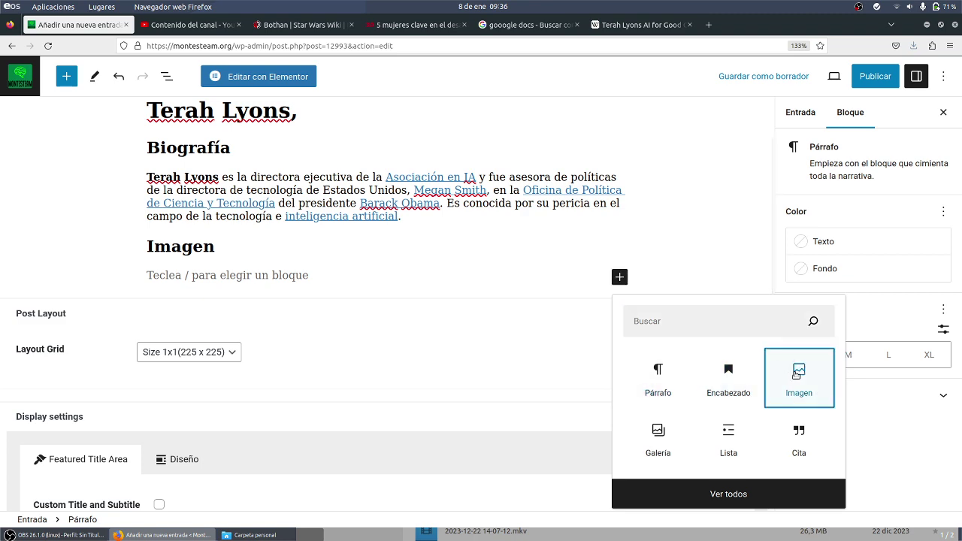
pyautogui.click(175, 356)
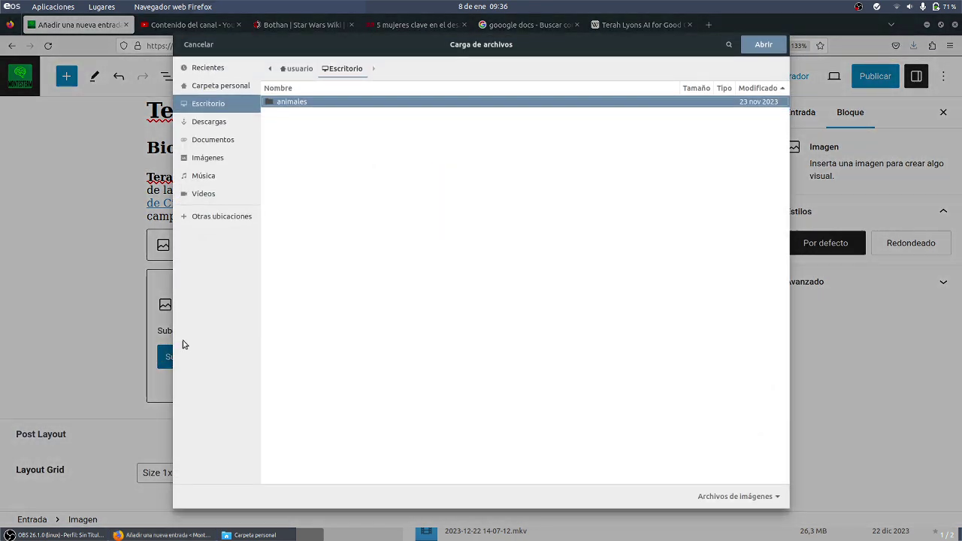
pyautogui.click(231, 122)
pyautogui.doubleClick(350, 194)
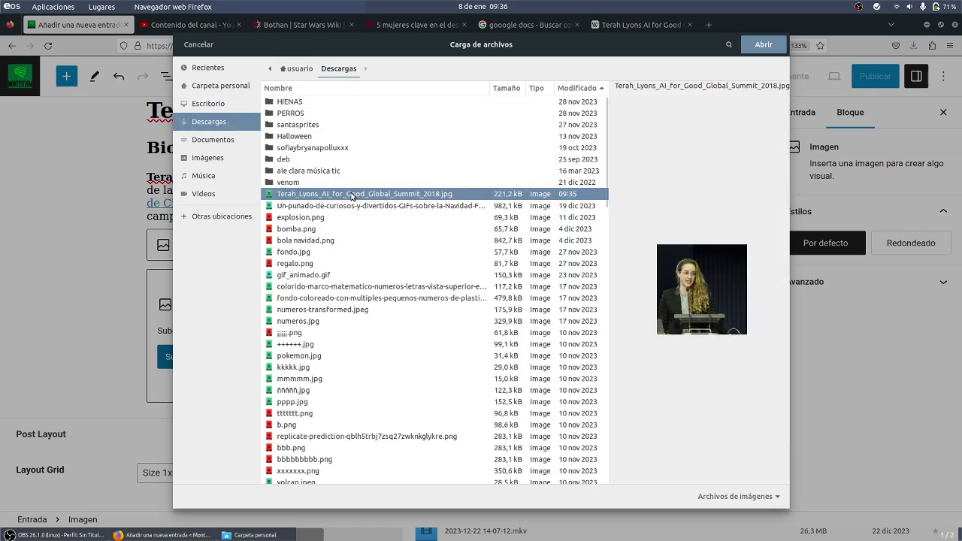
# Shrink the uploaded portrait proportionally to about three quarters of the column width and centre it in the post
pyautogui.scroll(-10, 385, 248)
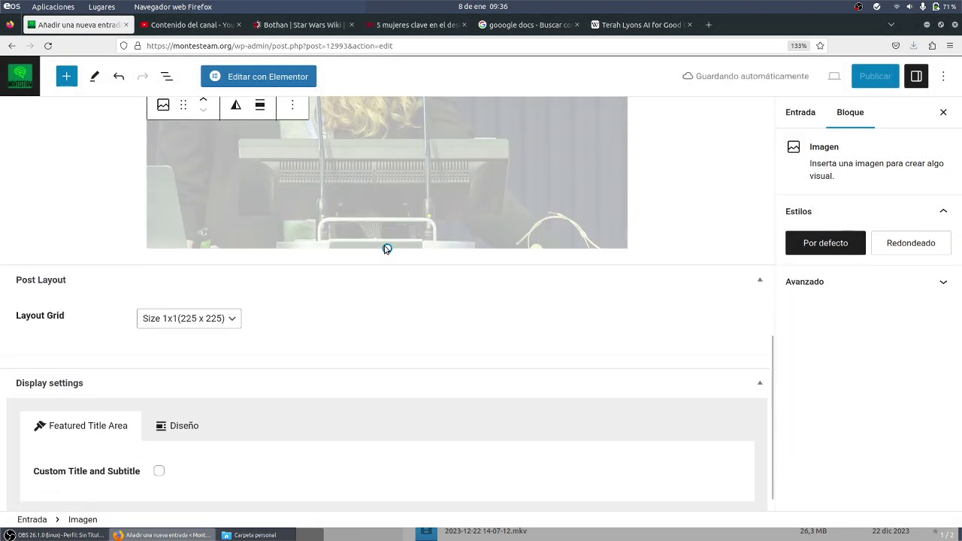
pyautogui.scroll(3, 382, 365)
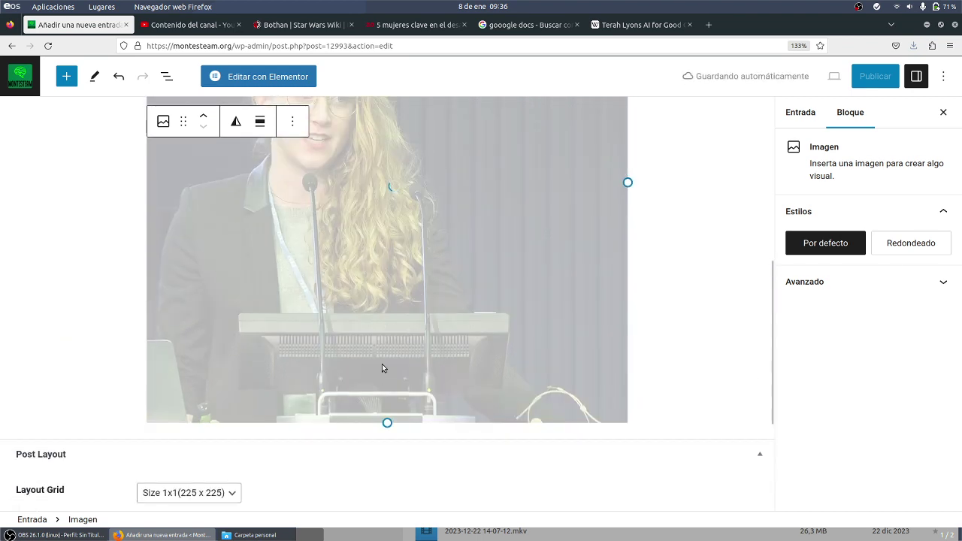
pyautogui.moveTo(386, 422); pyautogui.dragTo(380, 313)
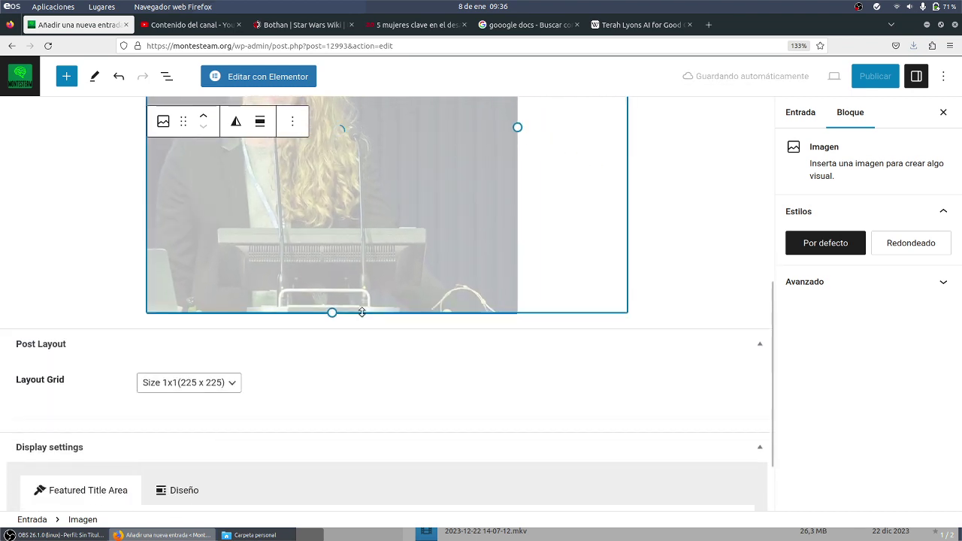
pyautogui.scroll(3, 225, 238)
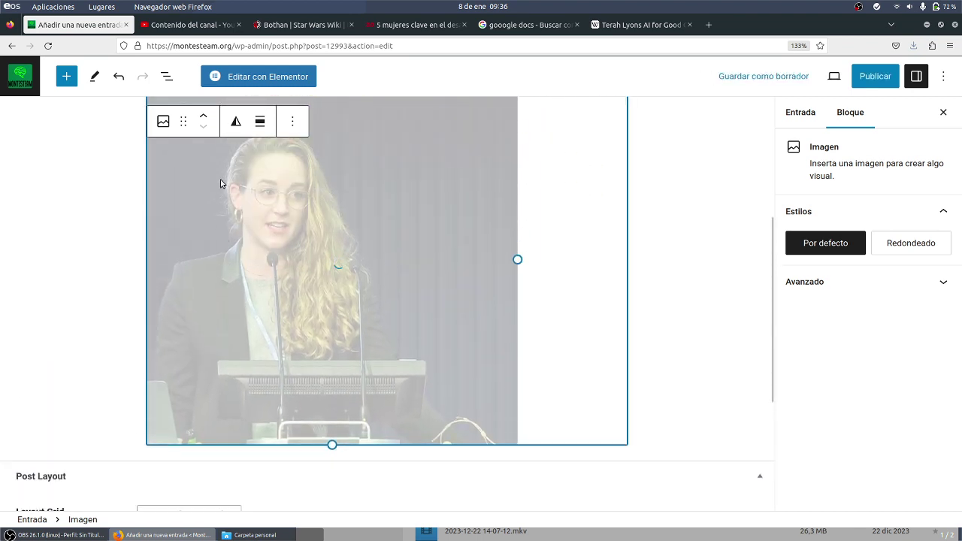
pyautogui.scroll(3, 220, 184)
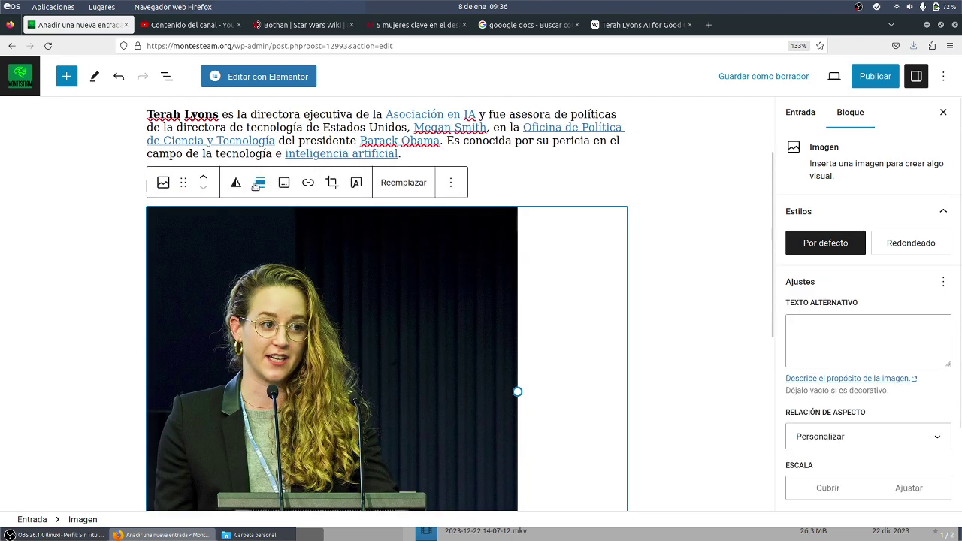
pyautogui.click(258, 184)
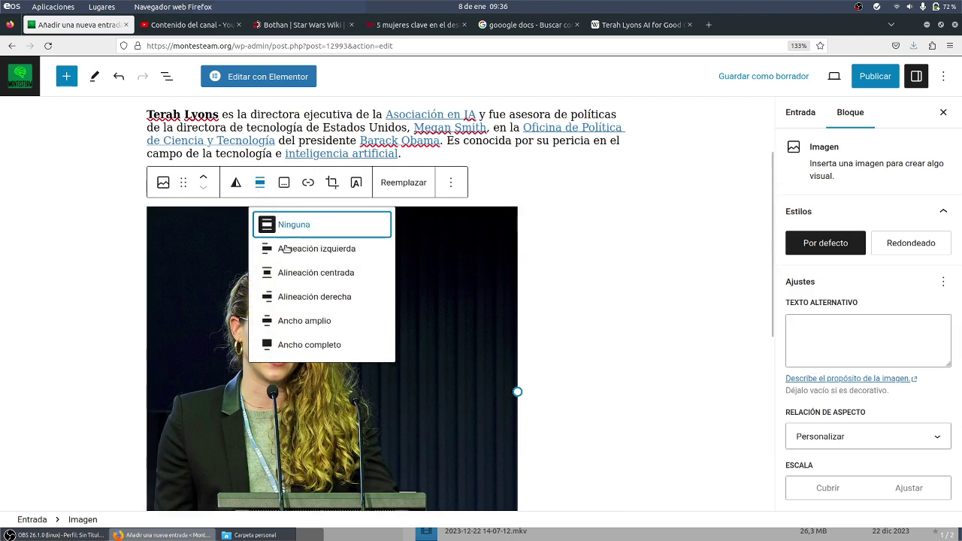
pyautogui.click(316, 272)
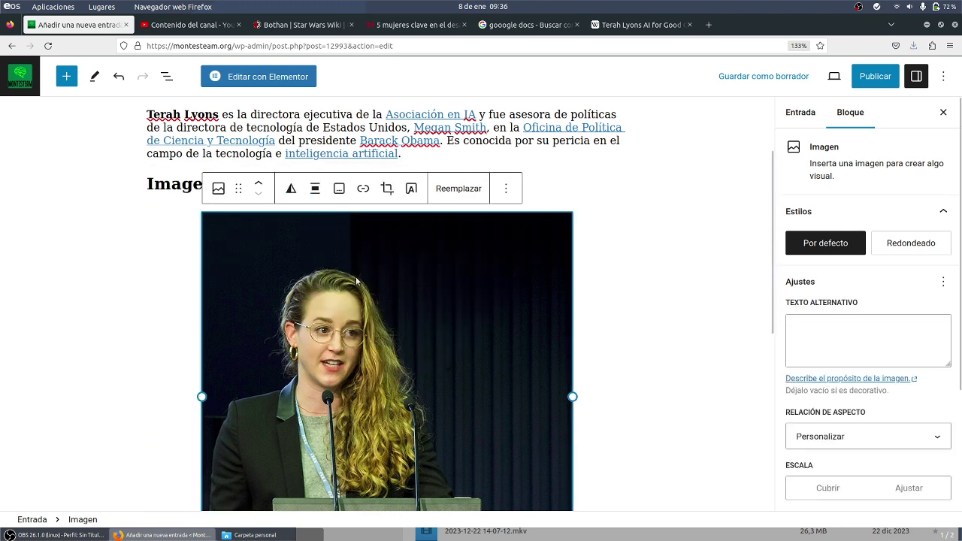
# Add an empty paragraph below the portrait, paste the clipboard content there and undo the paste
pyautogui.scroll(-4, 554, 286)
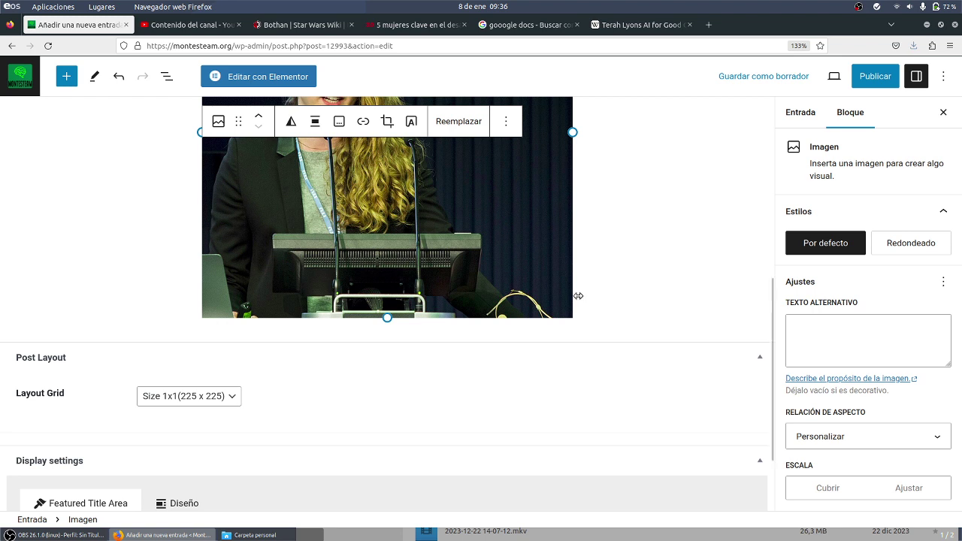
pyautogui.click(571, 332)
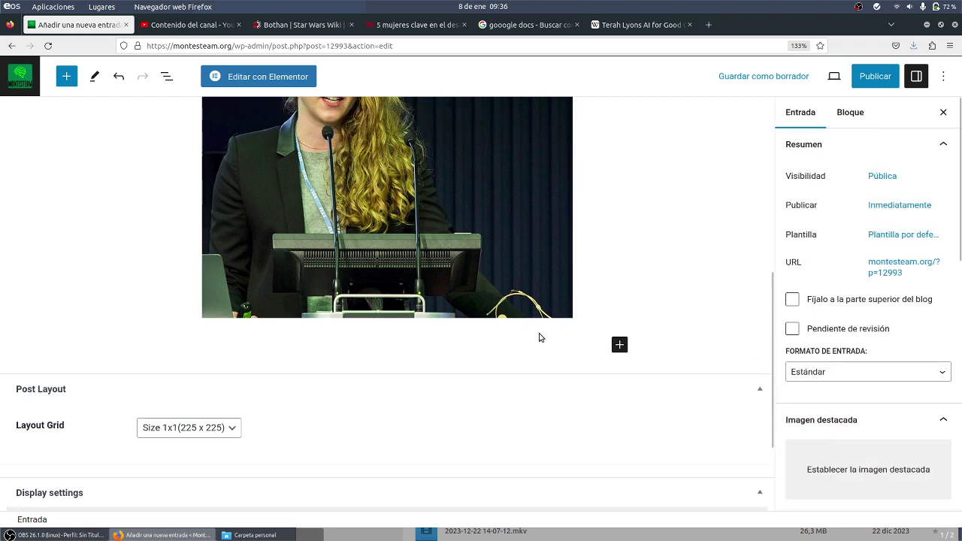
pyautogui.click(512, 342)
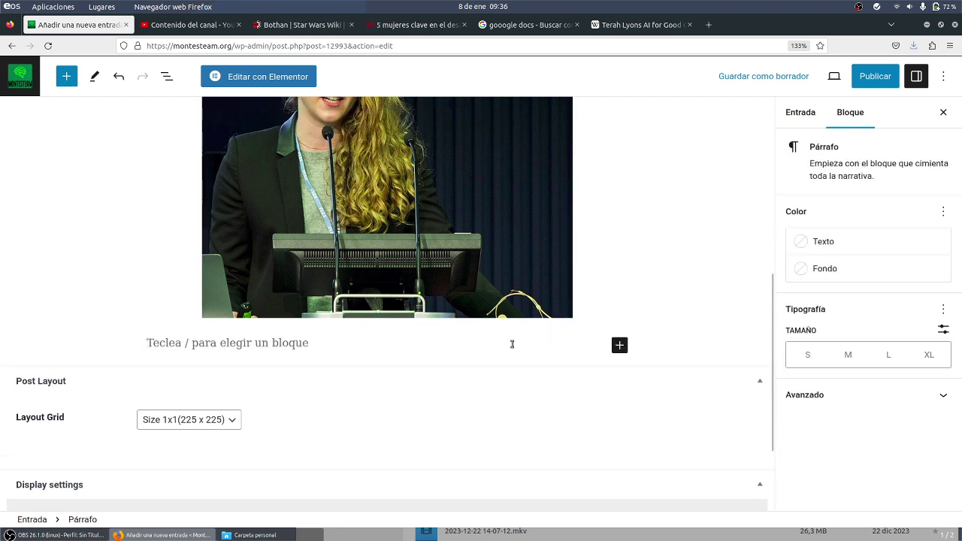
pyautogui.hotkey('ctrl', 'v')
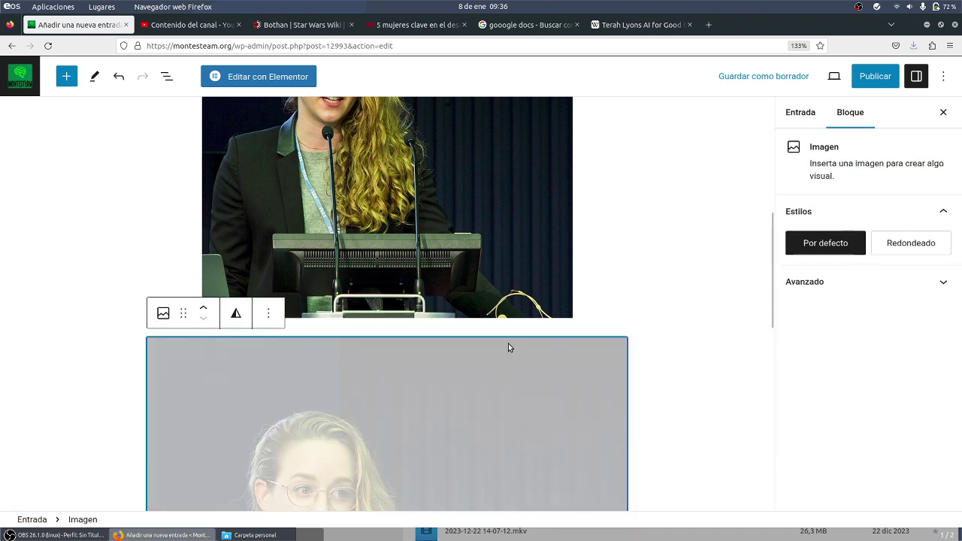
pyautogui.hotkey('ctrl', 'z')
# Copy the credit "ITU Pictures from Geneva, Switzerland - AI for Good Global Summit 2018" from Wikipedia into the paragraph below the portrait, followed by an empty paragraph
pyautogui.click(622, 27)
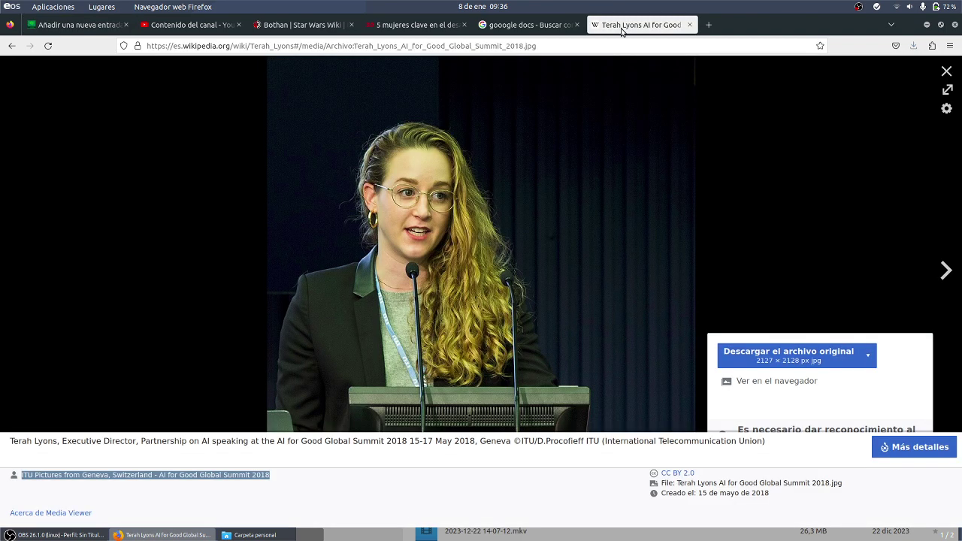
pyautogui.rightClick(237, 472)
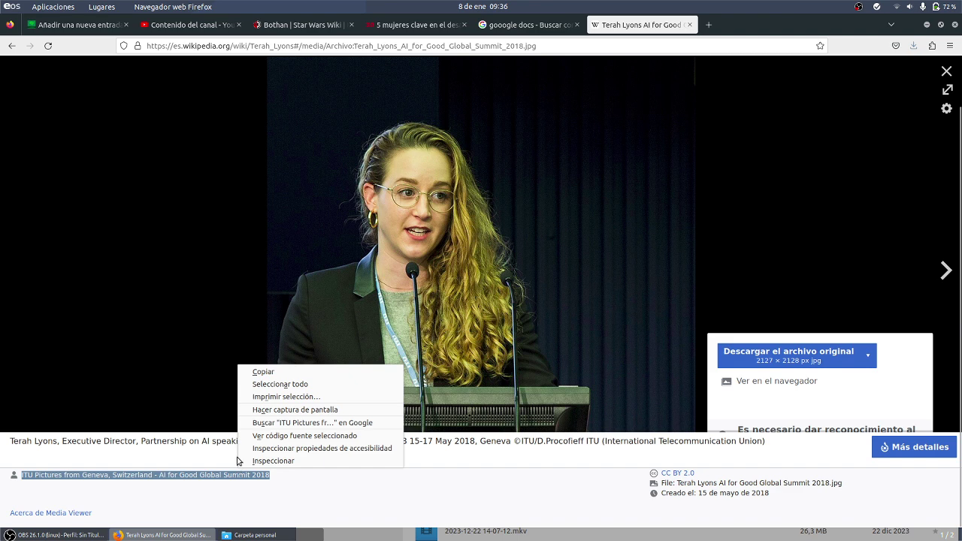
pyautogui.click(268, 372)
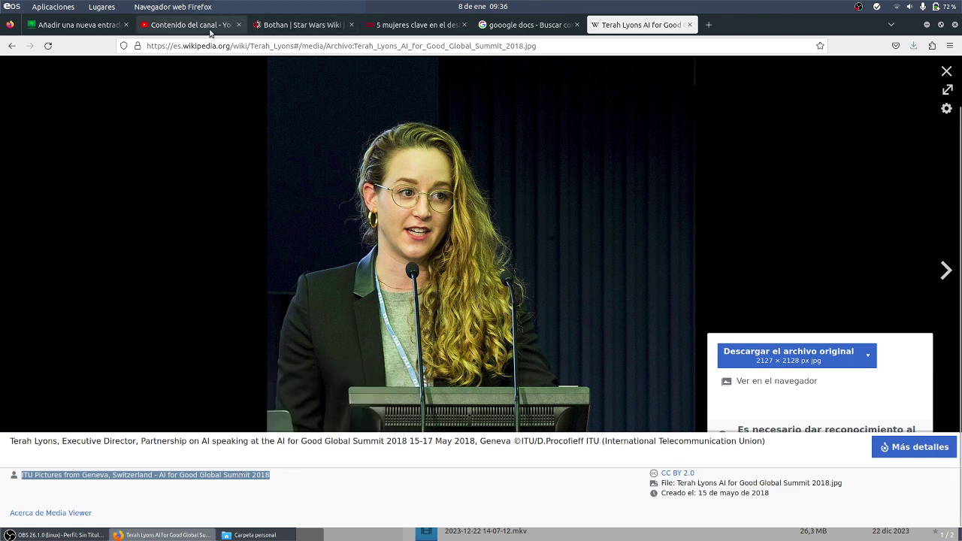
pyautogui.click(79, 25)
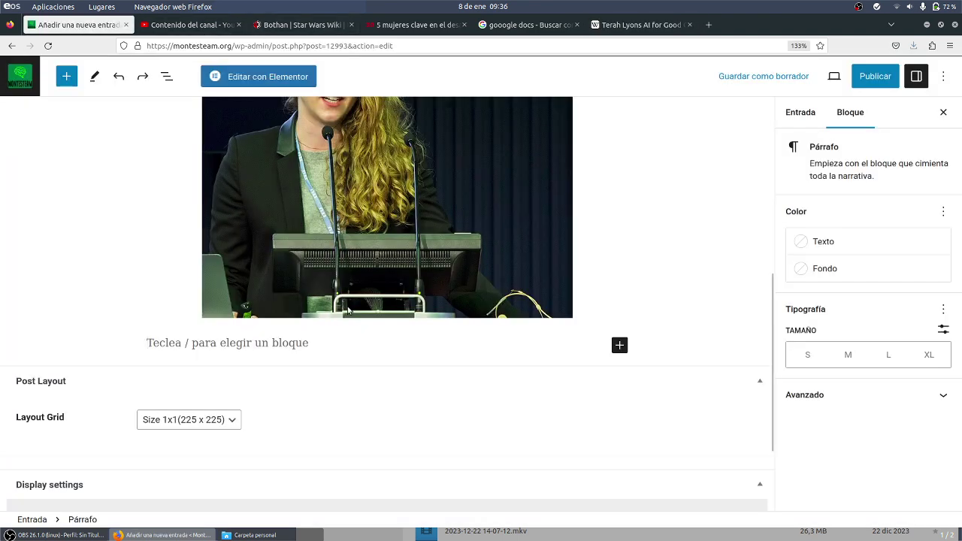
pyautogui.write('ITU Pictures from Geneva, Switzerland - AI for Good Global Summit 2018')
pyautogui.press('Return')
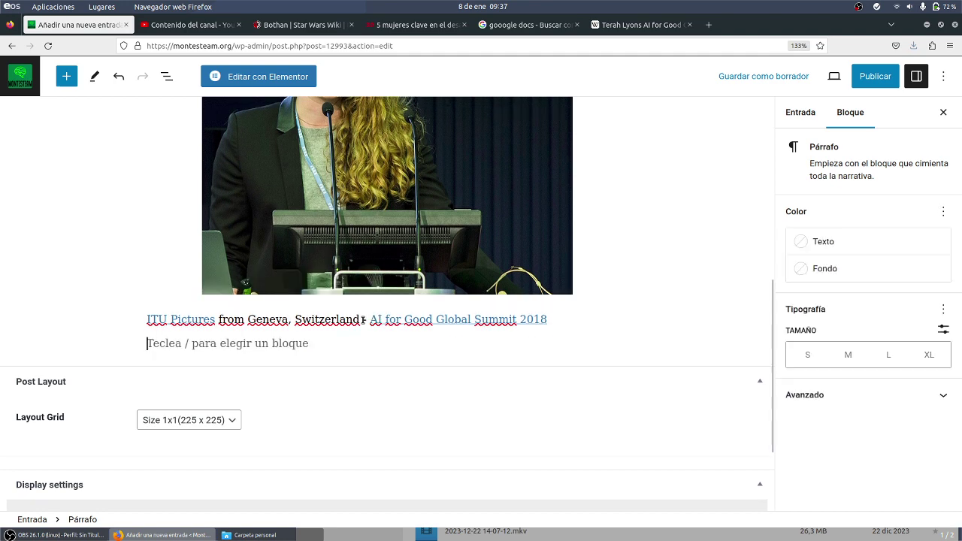
pyautogui.press('Return')
pyautogui.press('BackSpace')
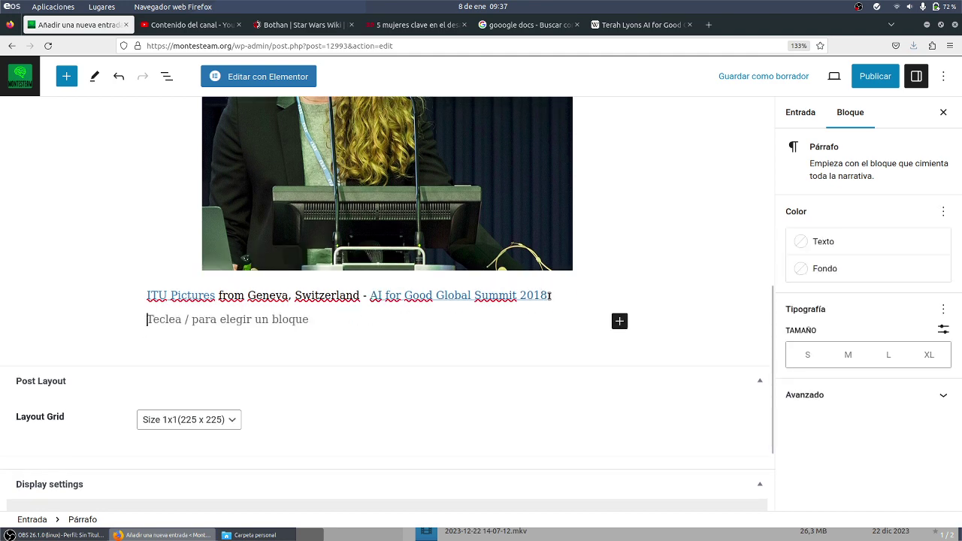
# Centre the image credit line below the portrait
pyautogui.moveTo(500, 296); pyautogui.dragTo(113, 293)
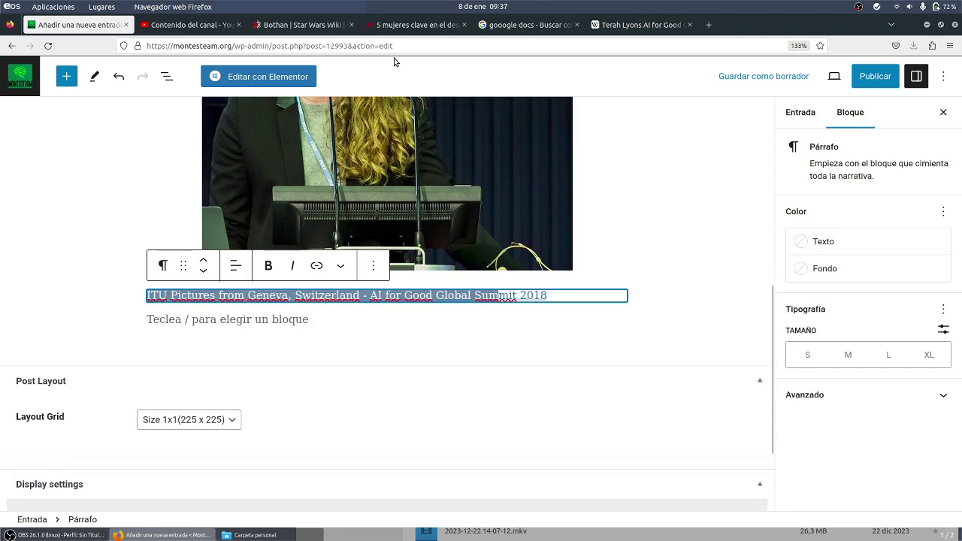
pyautogui.click(239, 265)
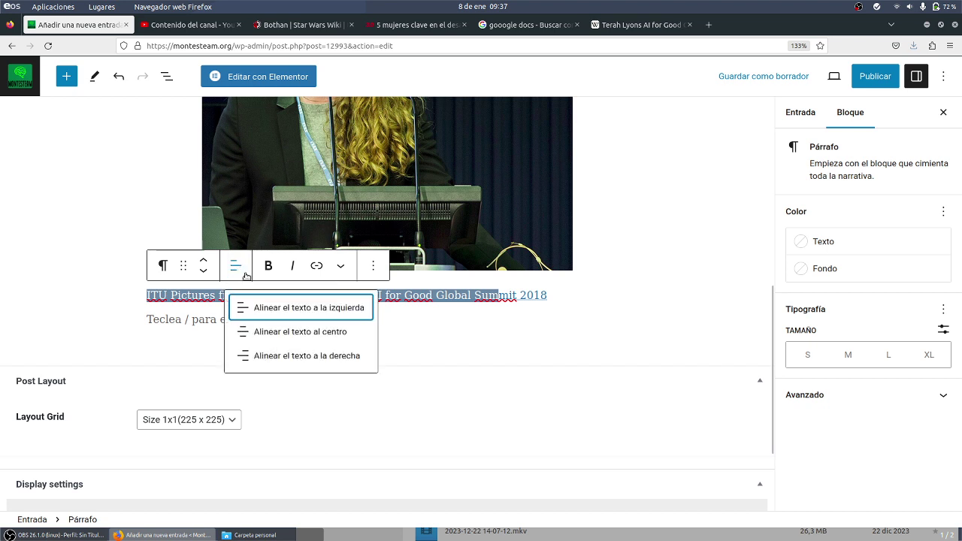
pyautogui.click(241, 337)
# Add the line "Vídeo" below the image credit, followed by an empty paragraph, and transform the line into a heading
pyautogui.click(235, 326)
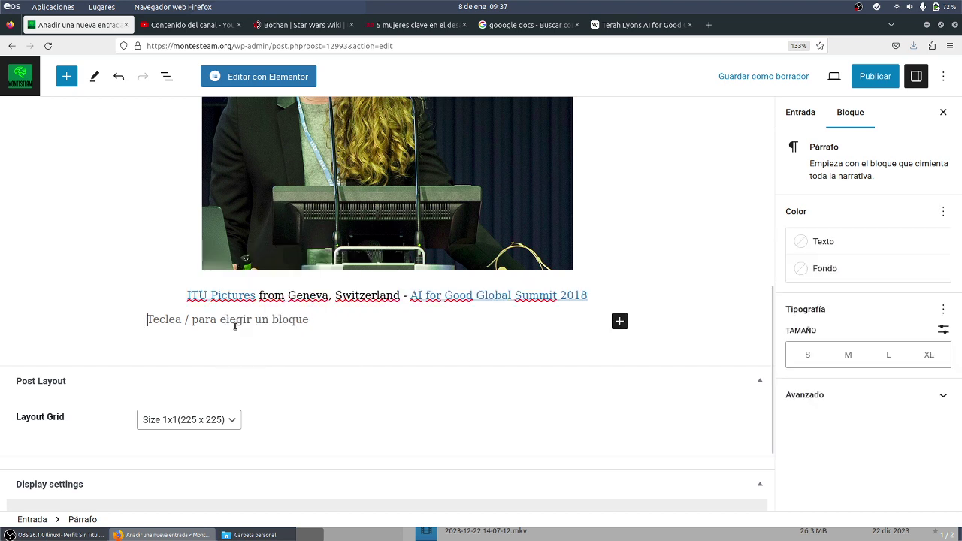
pyautogui.write('Víd')
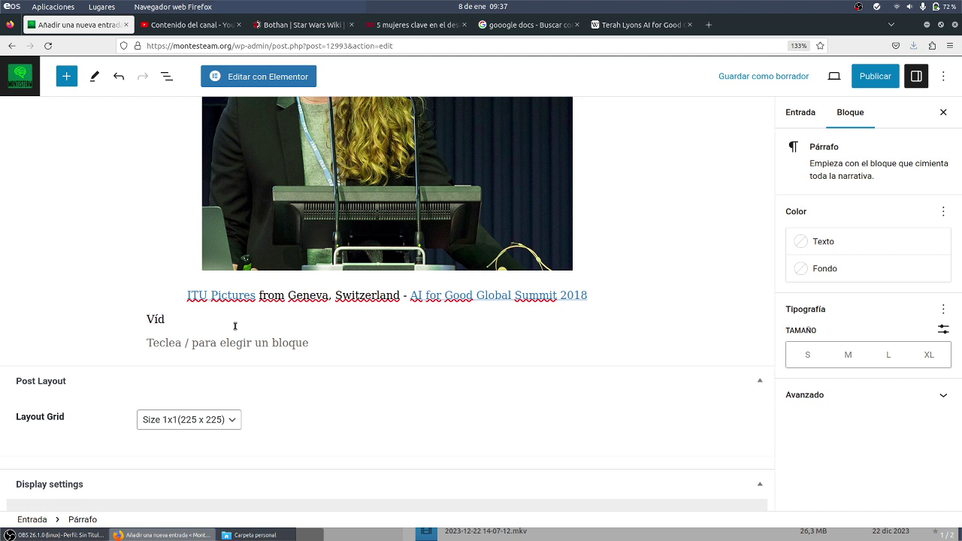
pyautogui.write('eo')
pyautogui.press('Return')
pyautogui.write('c')
pyautogui.press('BackSpace')
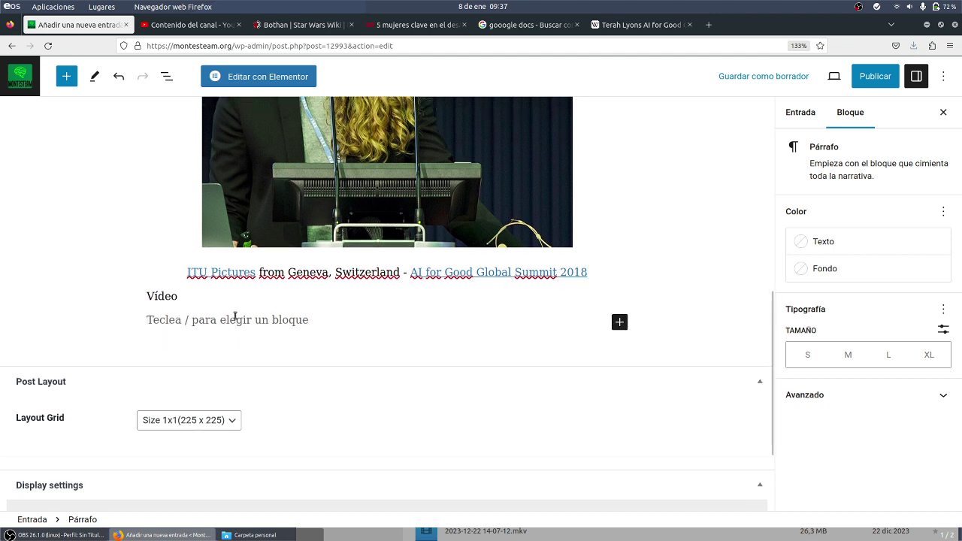
pyautogui.click(178, 298)
pyautogui.click(162, 266)
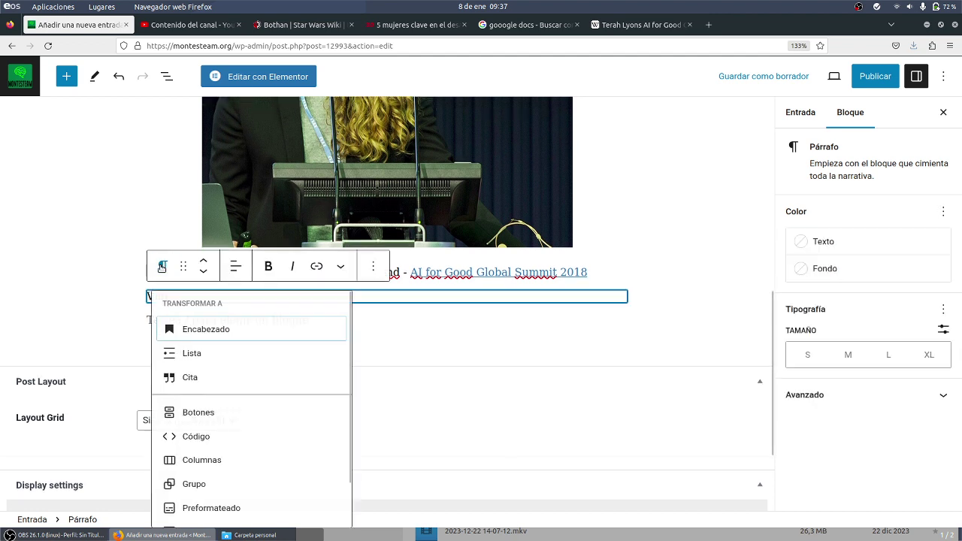
pyautogui.click(199, 329)
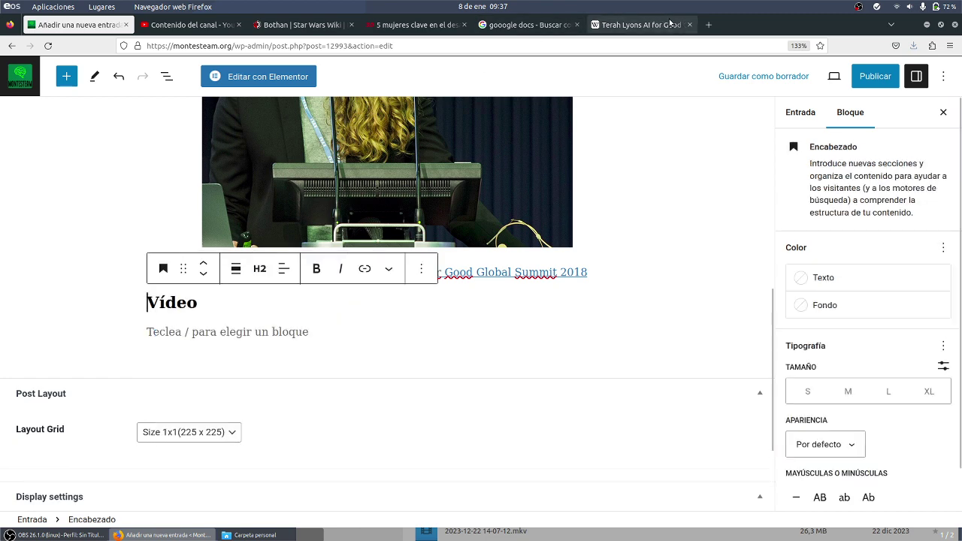
# Open youtube.com in a new browser tab
pyautogui.click(708, 24)
pyautogui.click(534, 43)
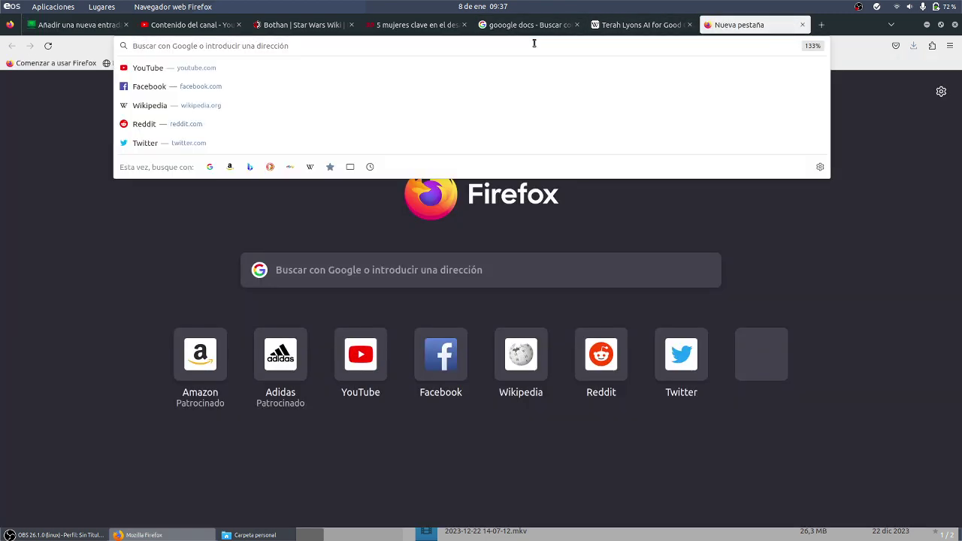
pyautogui.write('youtube.com')
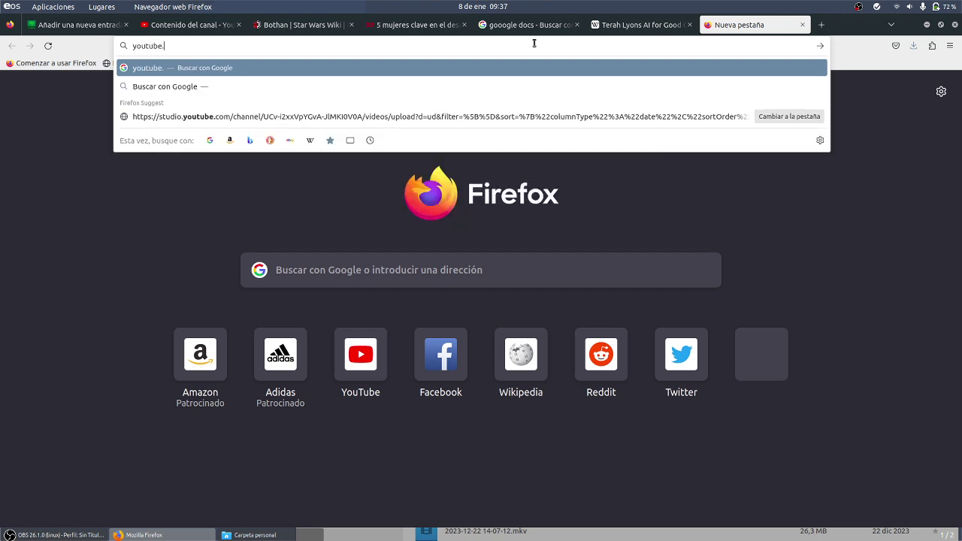
pyautogui.press('Return')
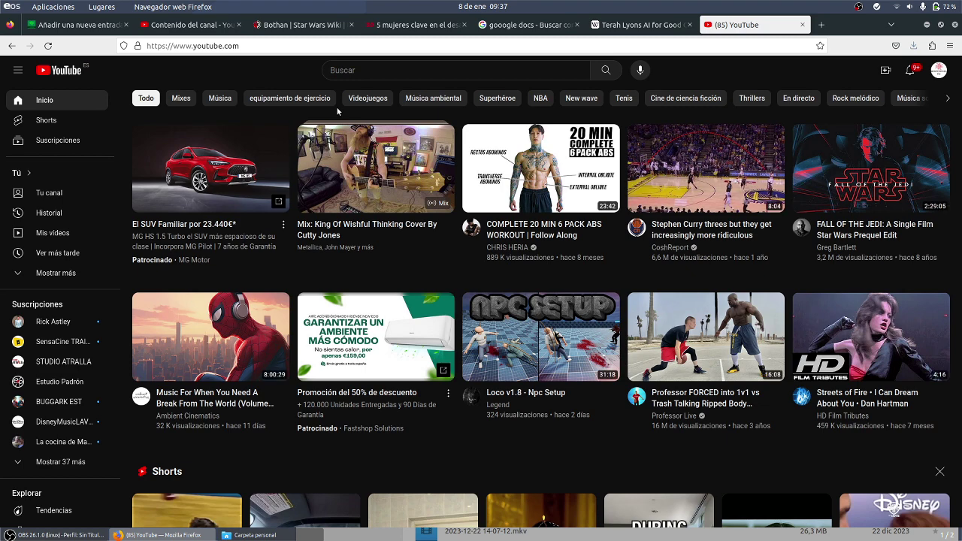
pyautogui.scroll(-2, 421, 254)
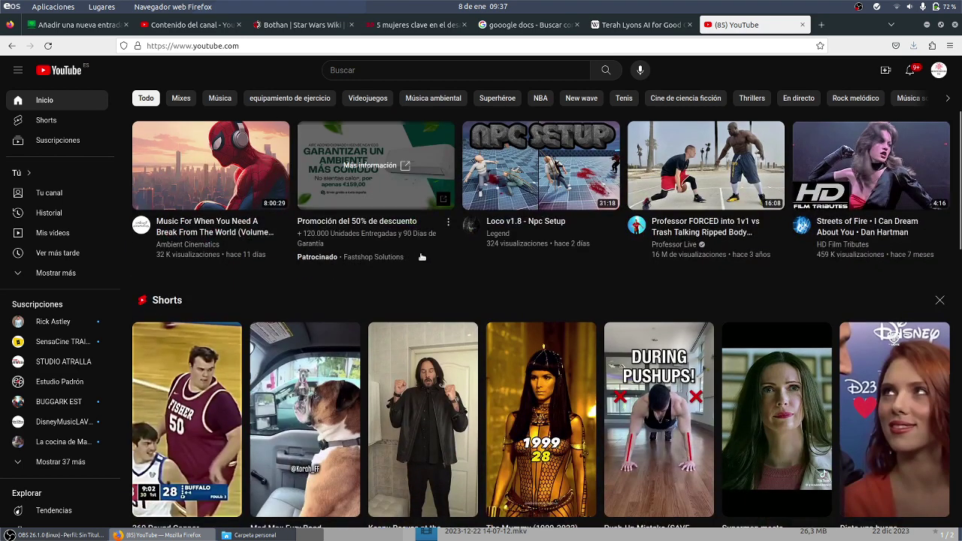
pyautogui.scroll(2, 421, 257)
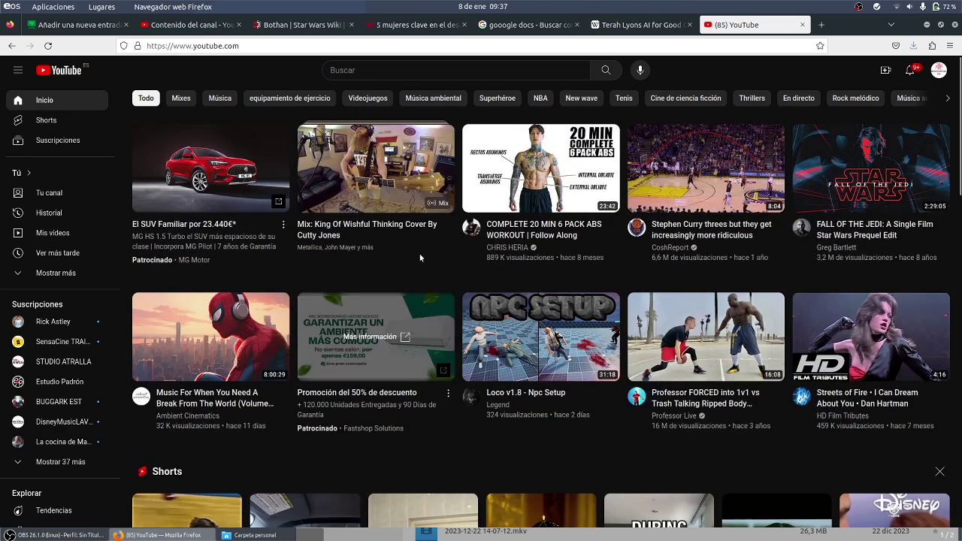
pyautogui.click(439, 72)
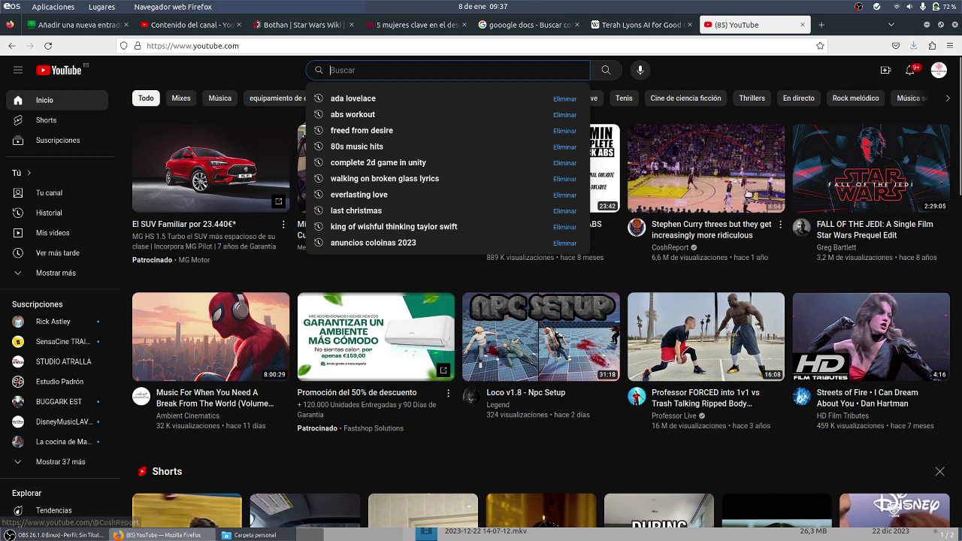
pyautogui.scroll(-3, 752, 172)
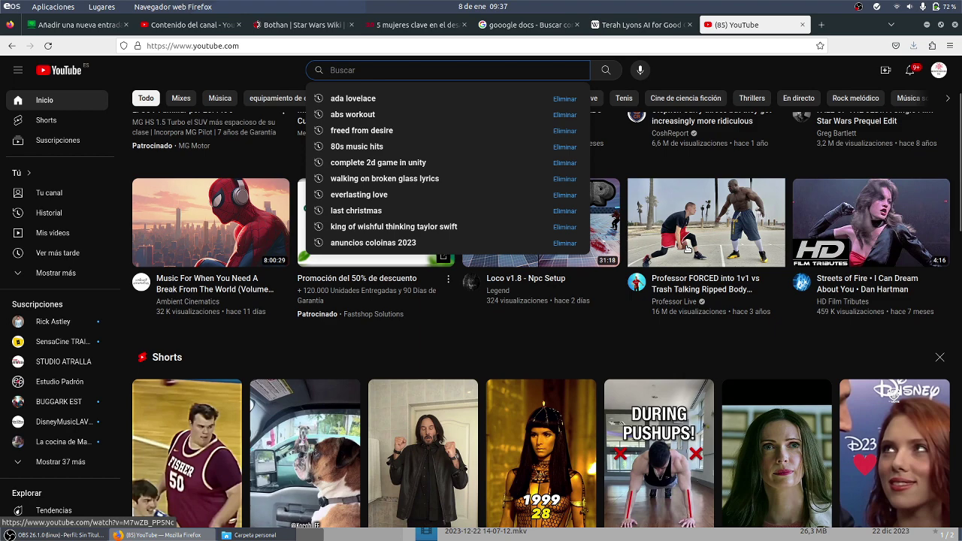
pyautogui.click(414, 331)
pyautogui.scroll(-3, 414, 331)
pyautogui.scroll(-4, 416, 333)
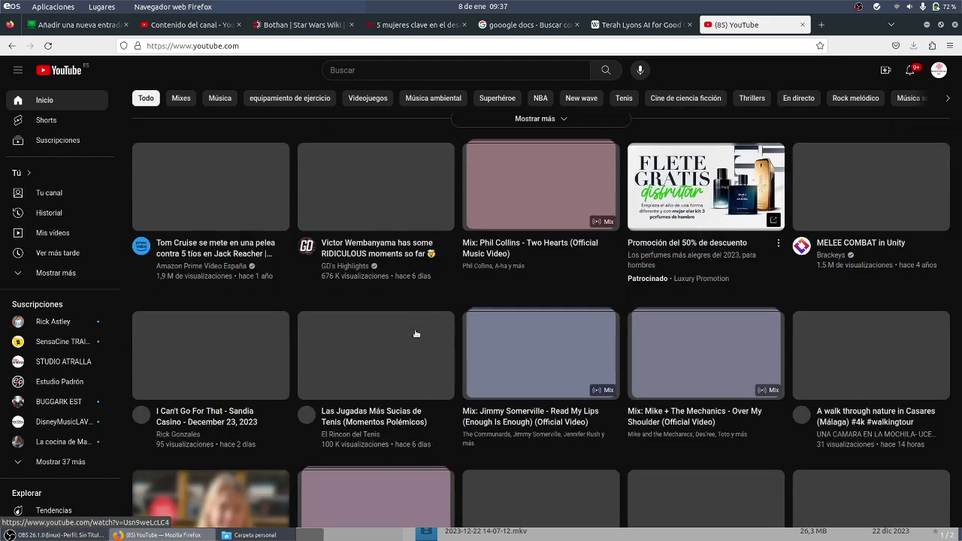
pyautogui.scroll(-5, 415, 333)
pyautogui.scroll(1, 416, 335)
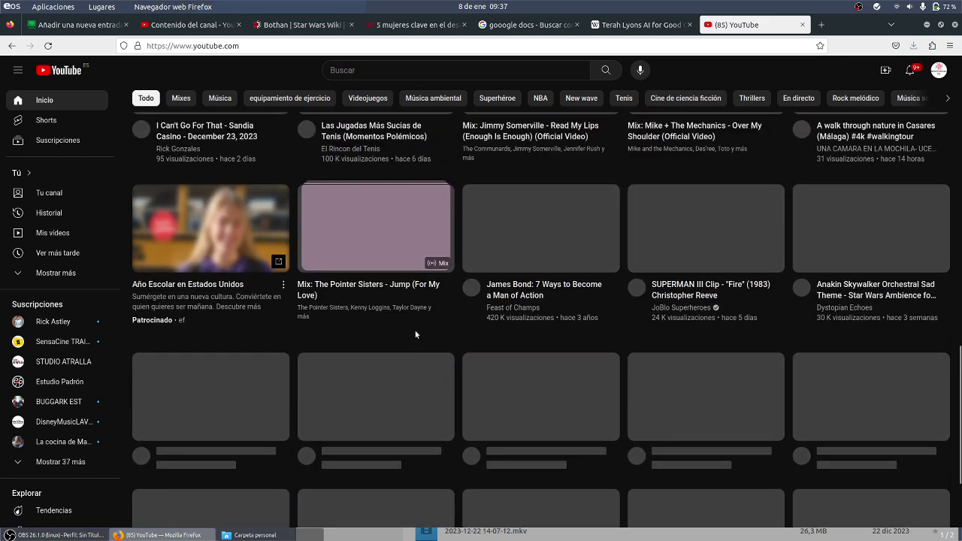
pyautogui.scroll(3, 416, 335)
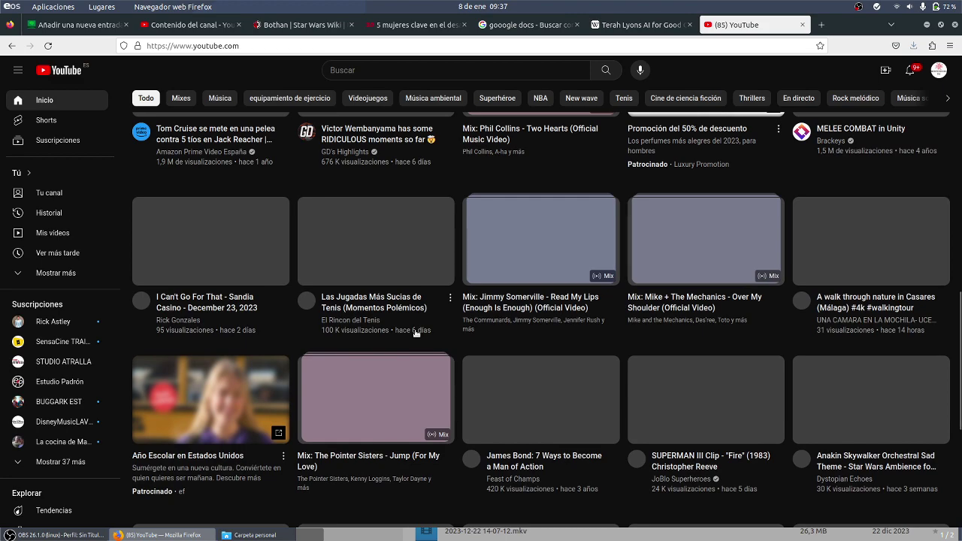
pyautogui.scroll(3, 415, 333)
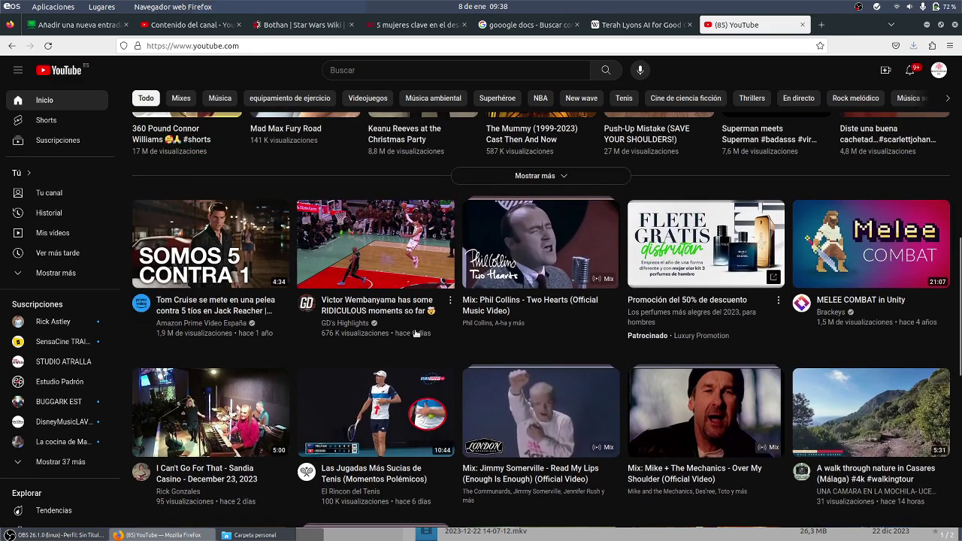
pyautogui.scroll(10, 415, 333)
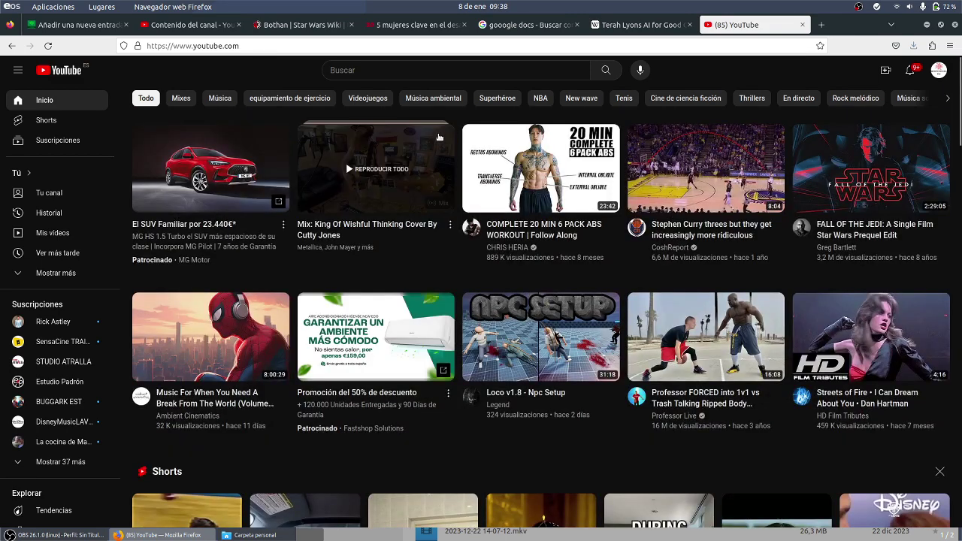
# Search YouTube for "terah lyons" and open the TEDxBeaconStreet talk "The Role of Artificial Intelligence in Society"
pyautogui.click(425, 70)
pyautogui.write('t')
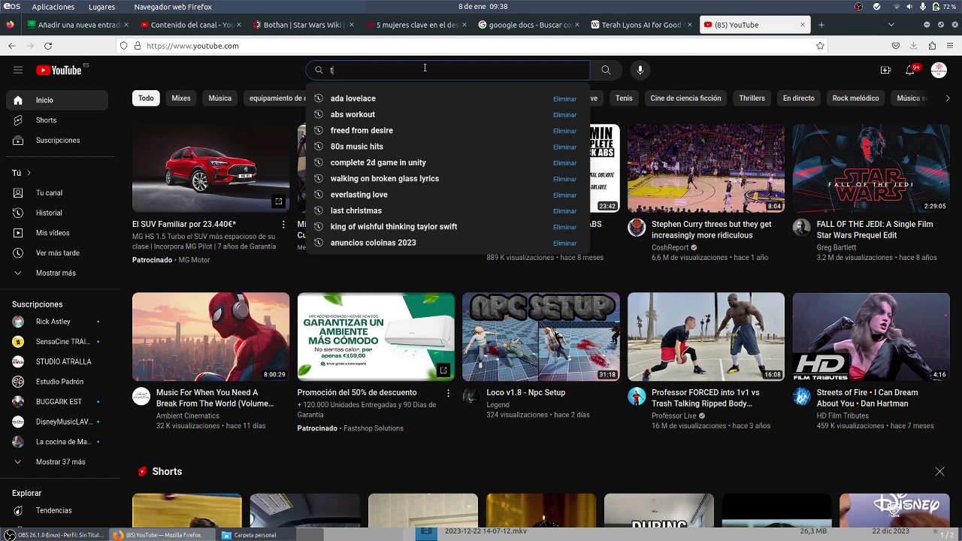
pyautogui.write('erah lyons')
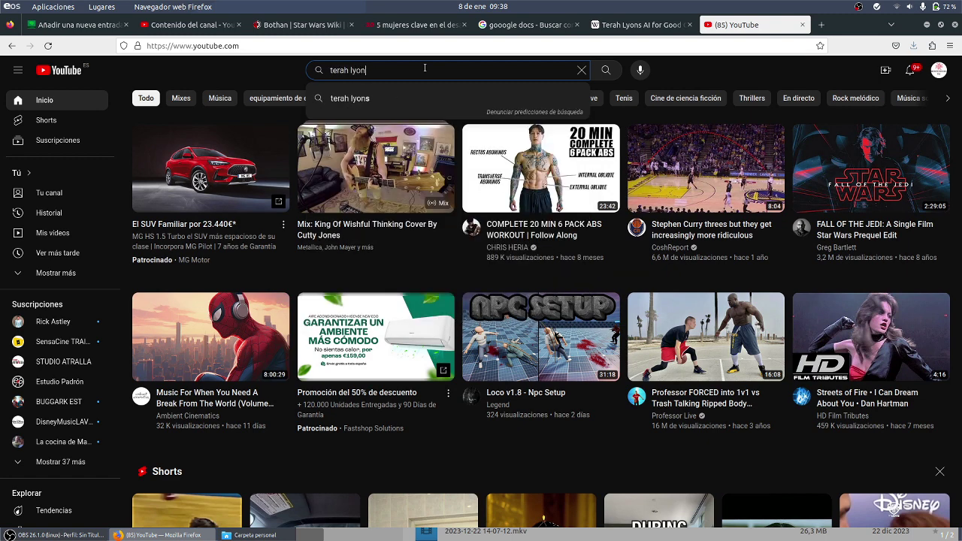
pyautogui.press('Return')
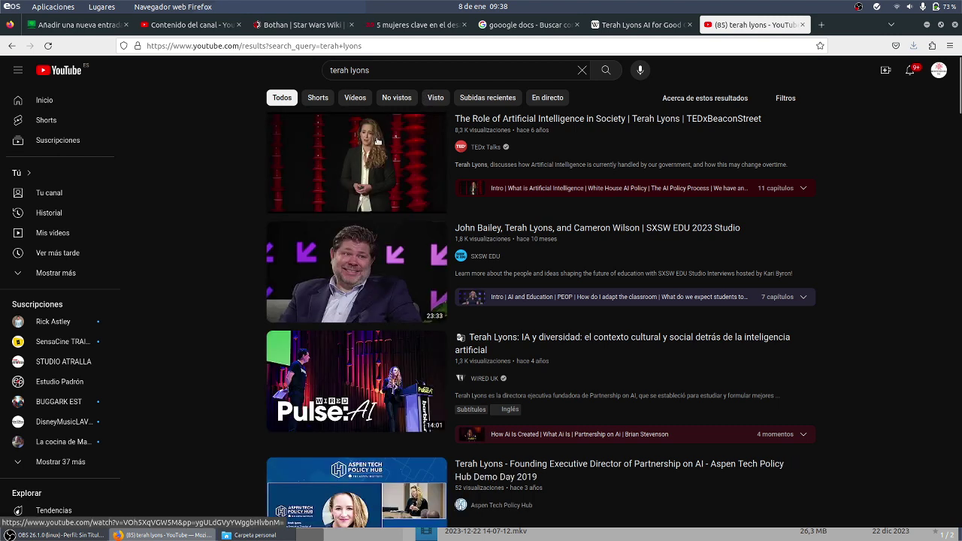
pyautogui.moveTo(378, 140)
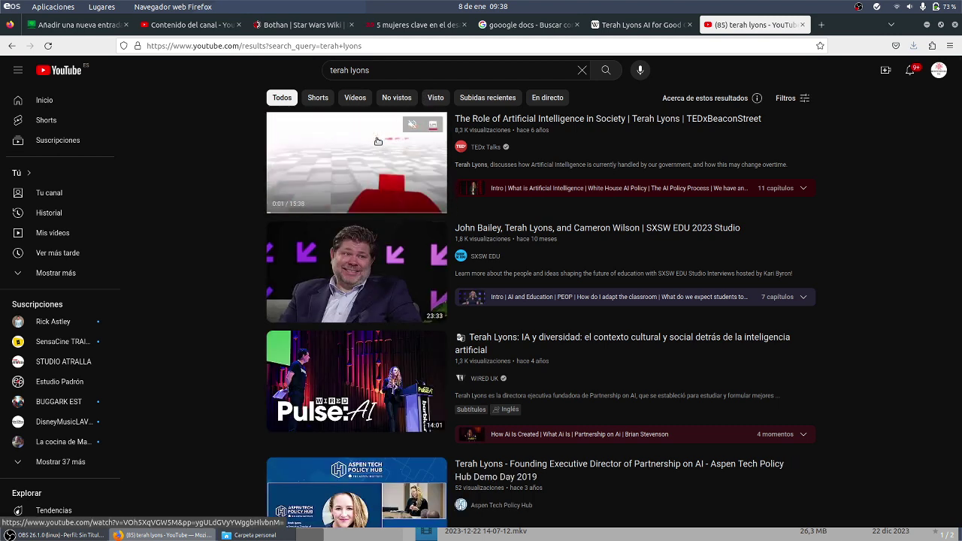
pyautogui.click(378, 142)
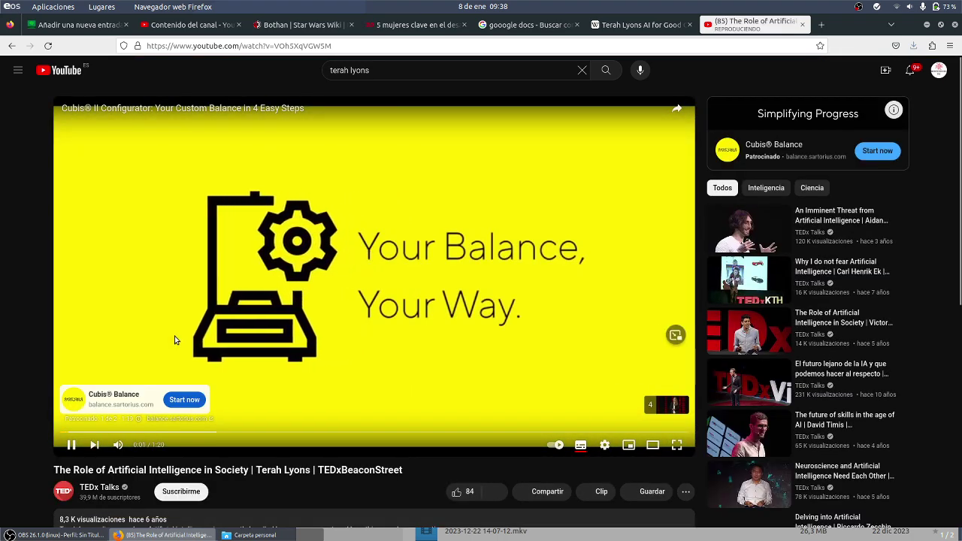
# Skip the advert before the talk, then copy the video's short link and pause playback
pyautogui.scroll(-3, 236, 317)
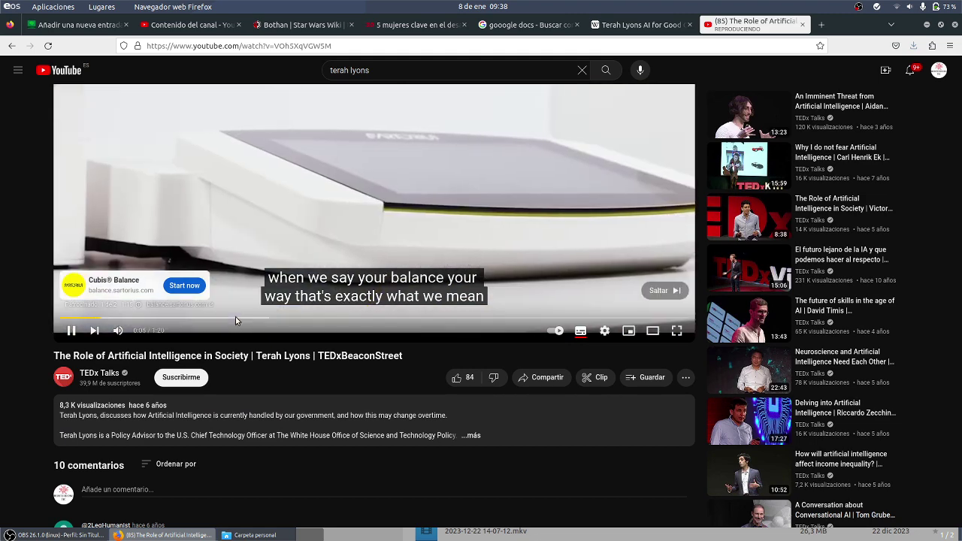
pyautogui.click(660, 290)
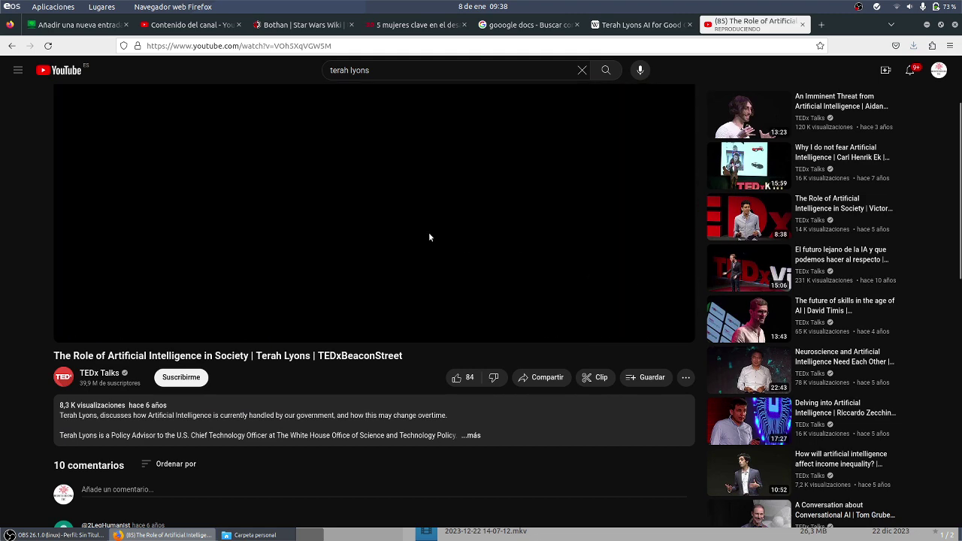
pyautogui.scroll(3, 429, 237)
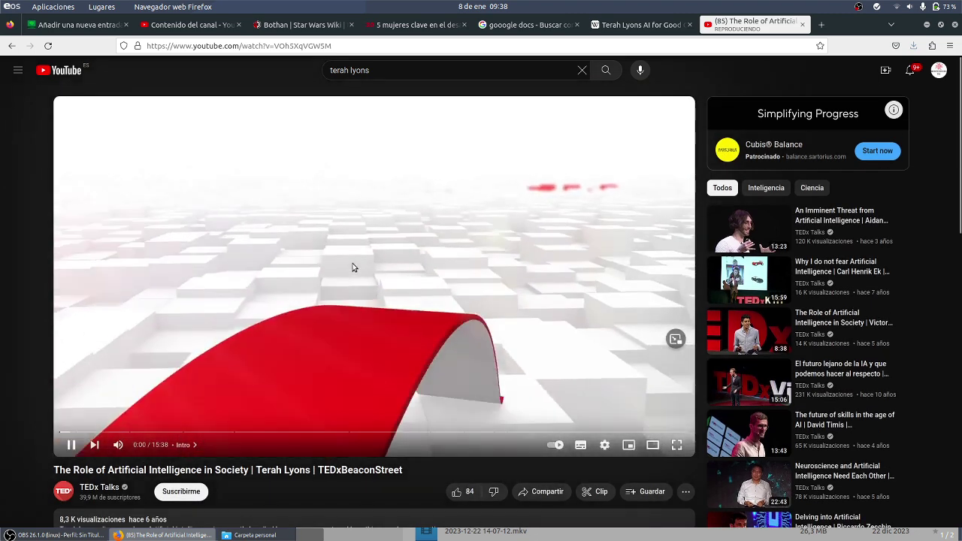
pyautogui.rightClick(354, 267)
pyautogui.click(133, 406)
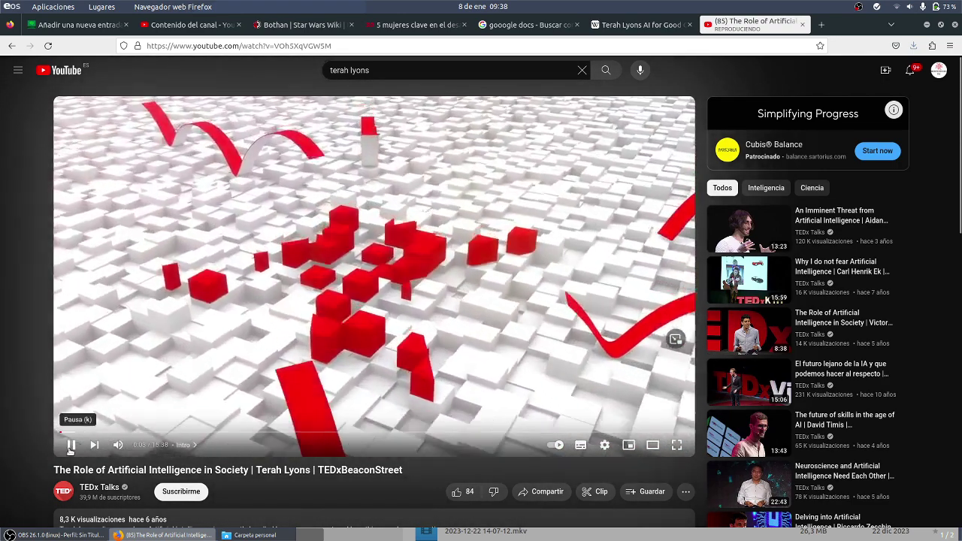
pyautogui.click(71, 444)
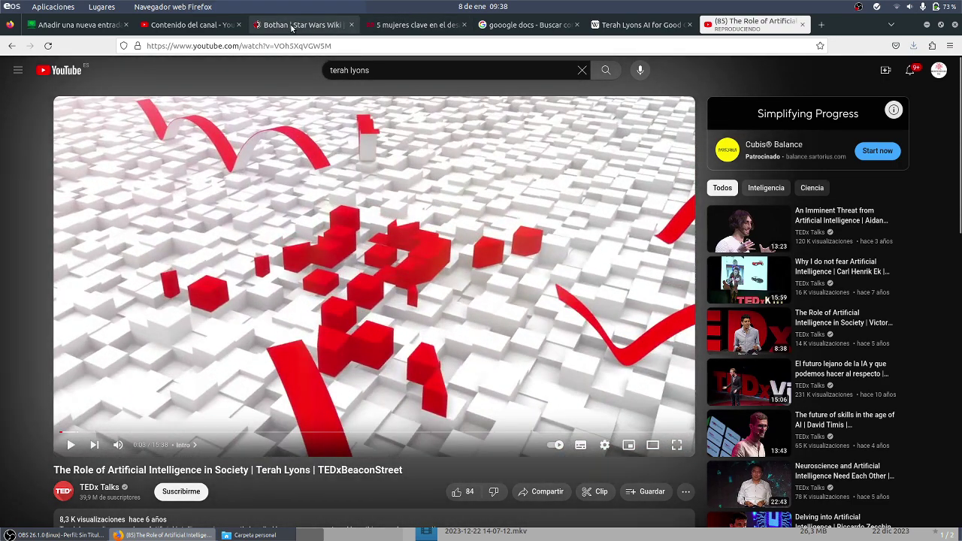
pyautogui.click(83, 24)
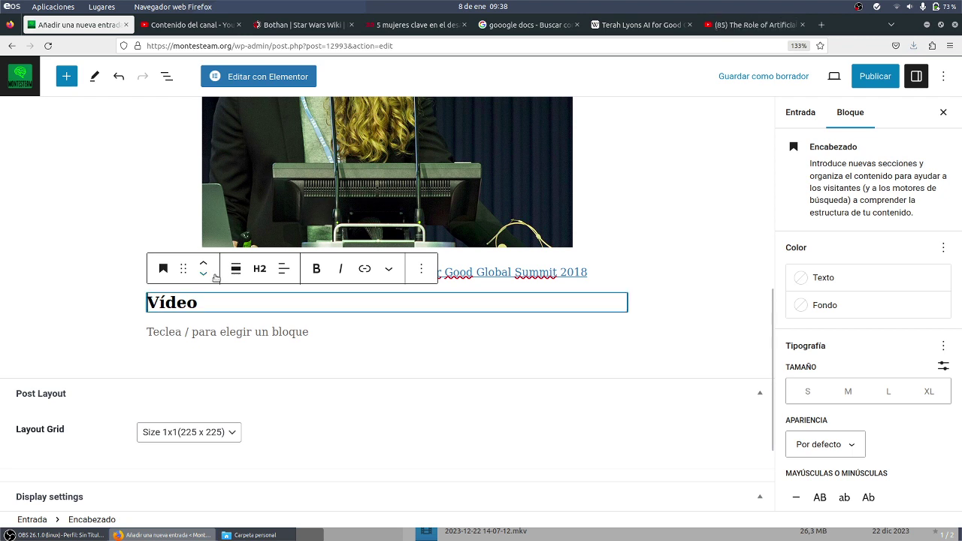
pyautogui.click(243, 331)
pyautogui.click(620, 334)
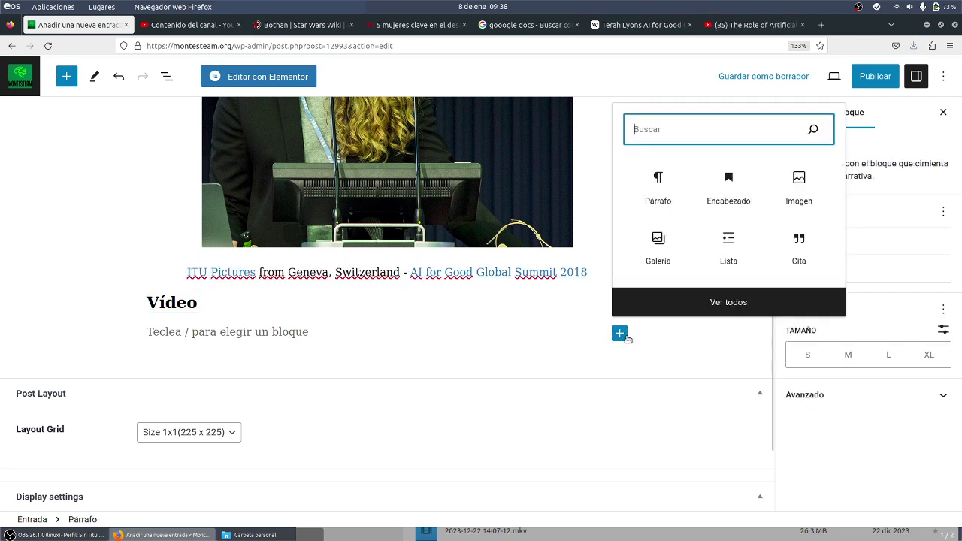
pyautogui.write('you')
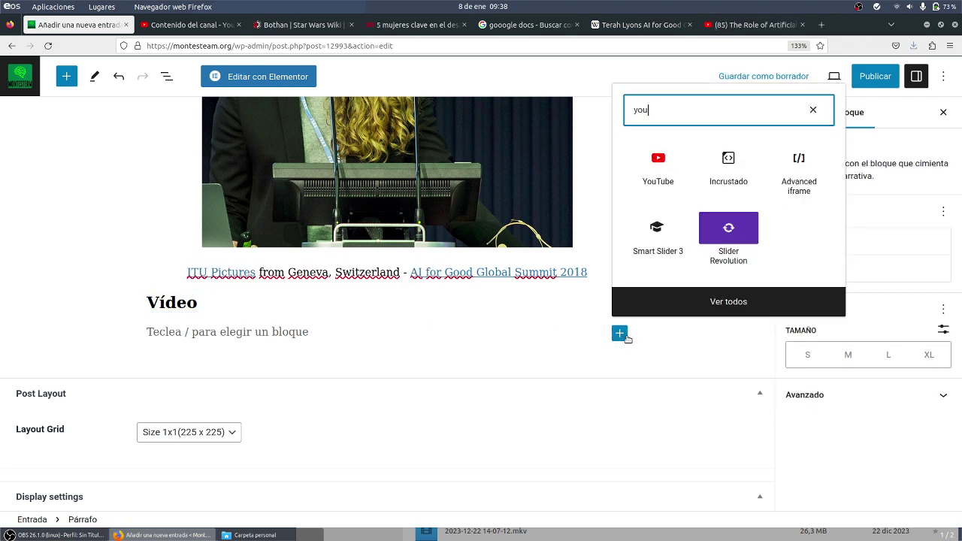
pyautogui.click(658, 161)
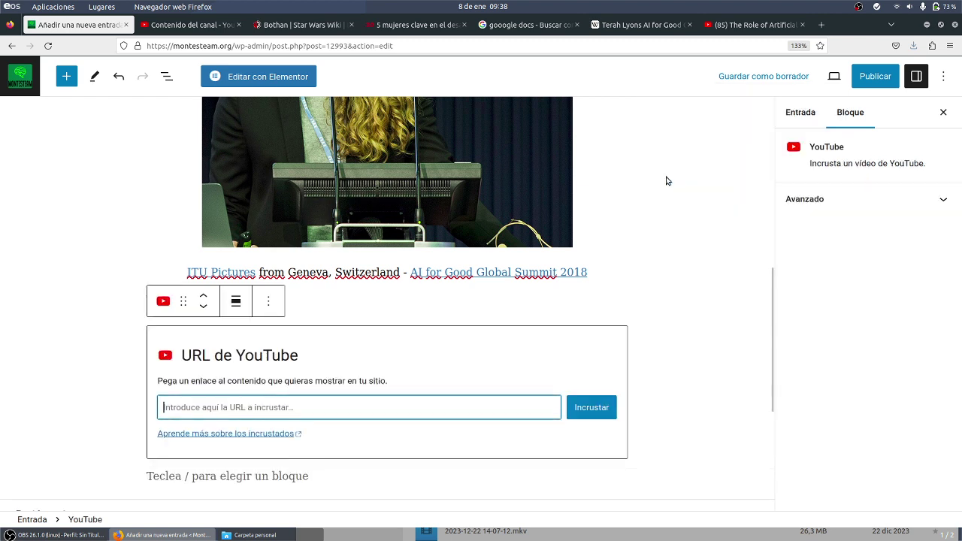
pyautogui.write('https://youtu.be/VOh5XqVGW5M')
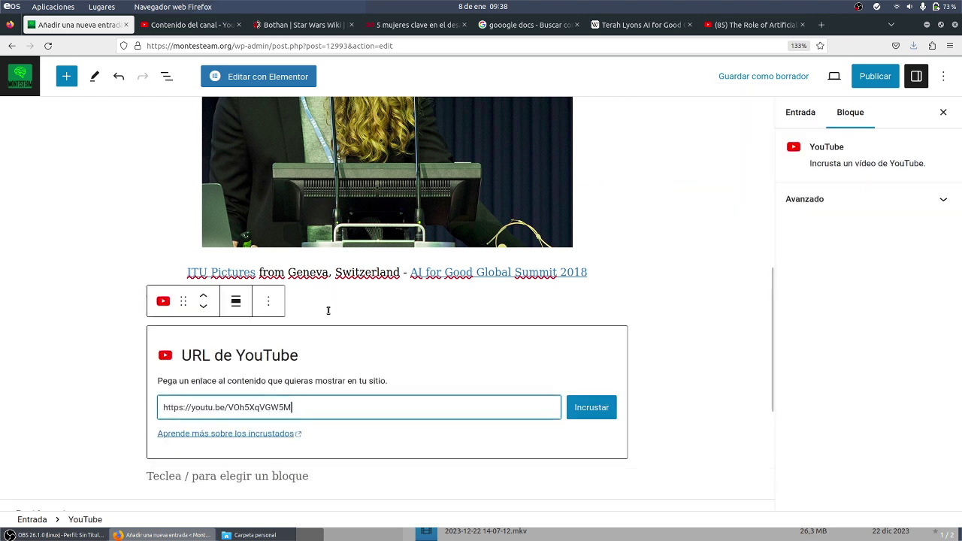
pyautogui.click(591, 407)
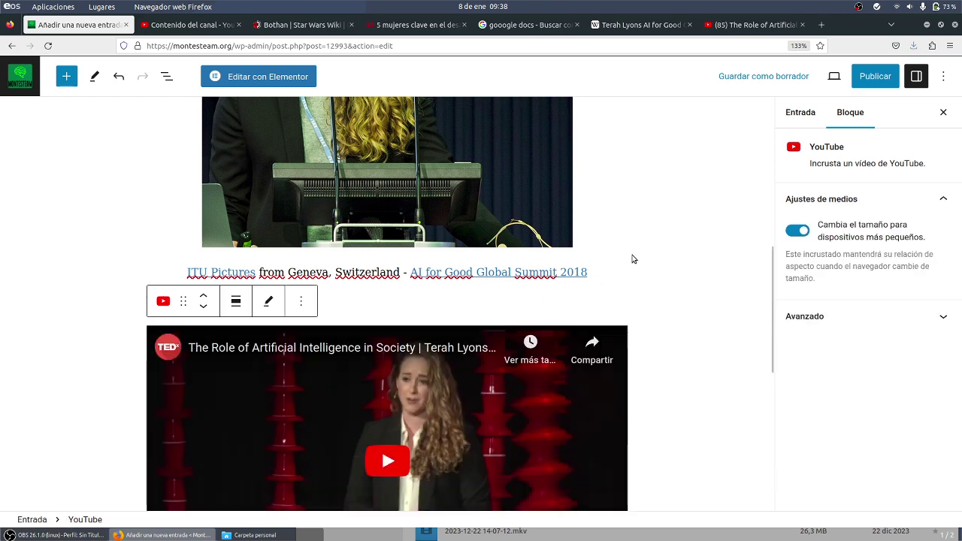
# Add the line "Audio" below the embedded video, followed by an empty paragraph, and transform the line into a heading
pyautogui.scroll(5, 633, 258)
pyautogui.scroll(-10, 632, 259)
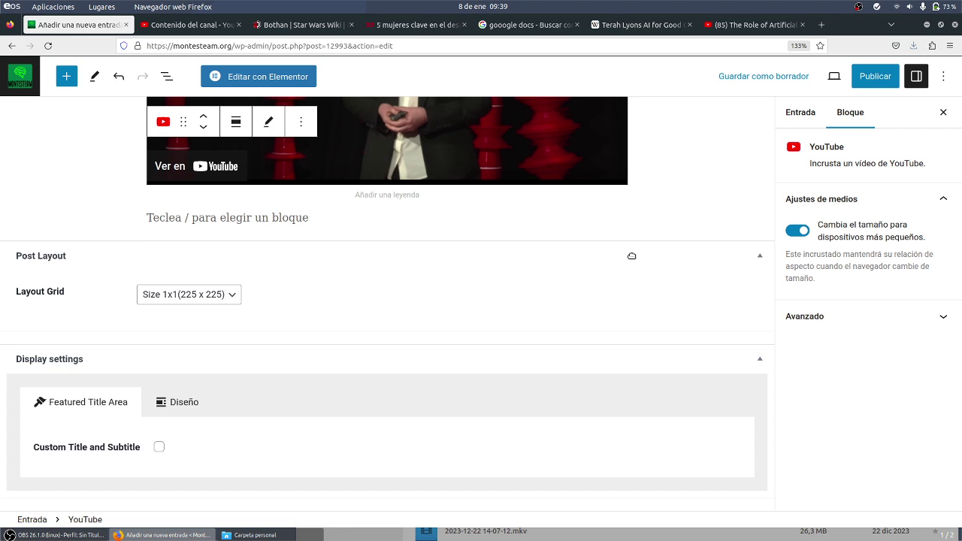
pyautogui.click(289, 218)
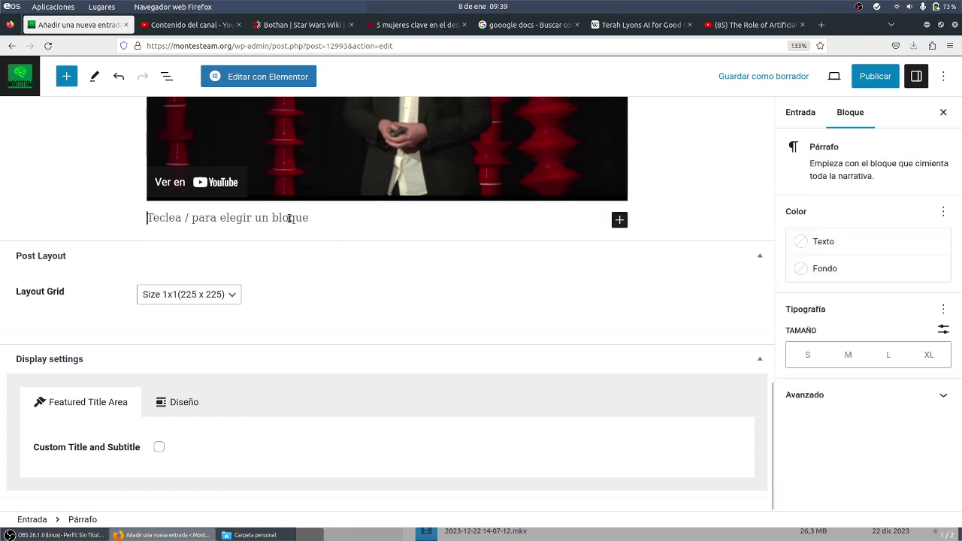
pyautogui.write('Audio')
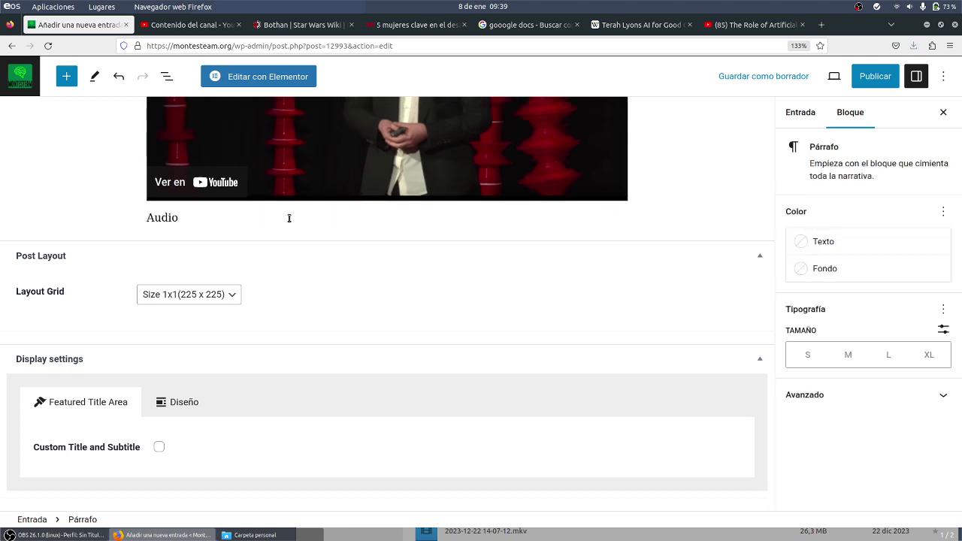
pyautogui.press('Return')
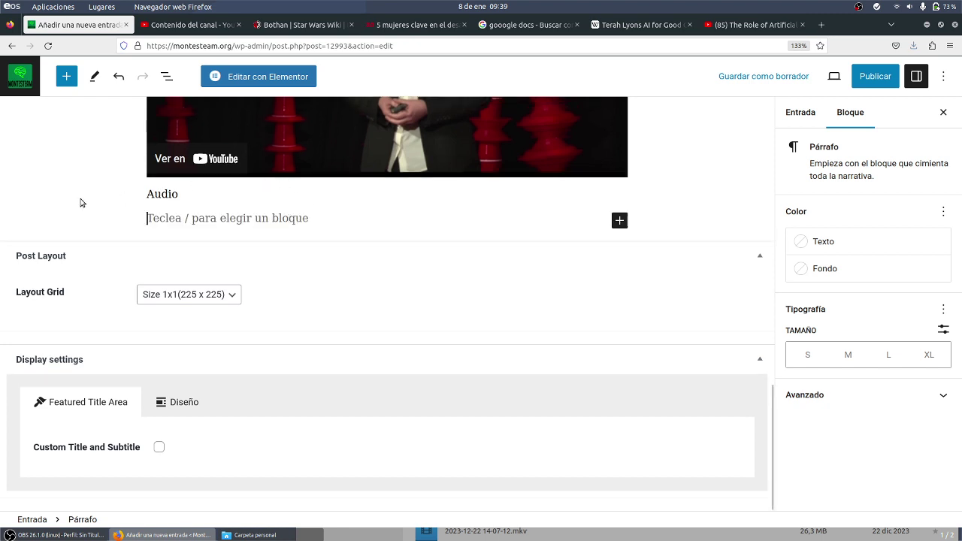
pyautogui.rightClick(175, 196)
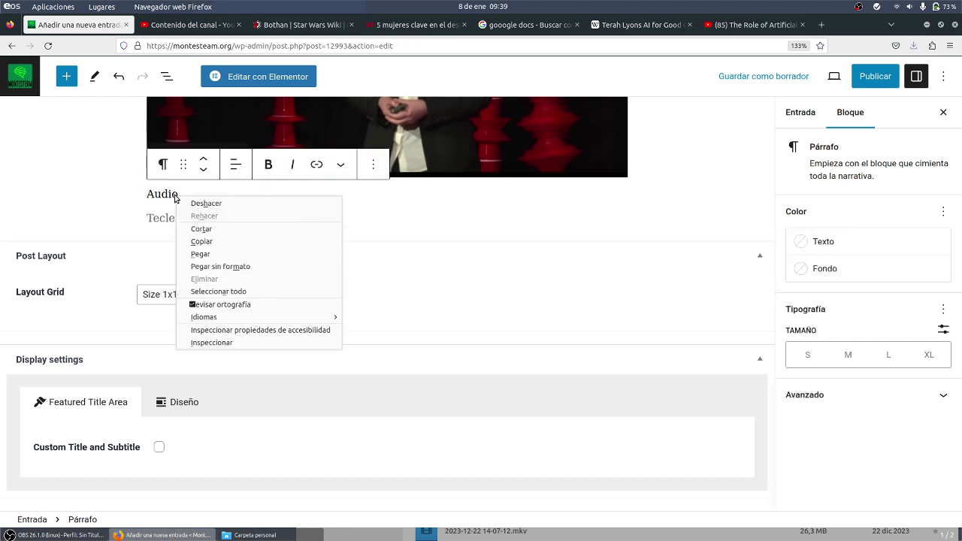
pyautogui.click(131, 200)
pyautogui.click(170, 176)
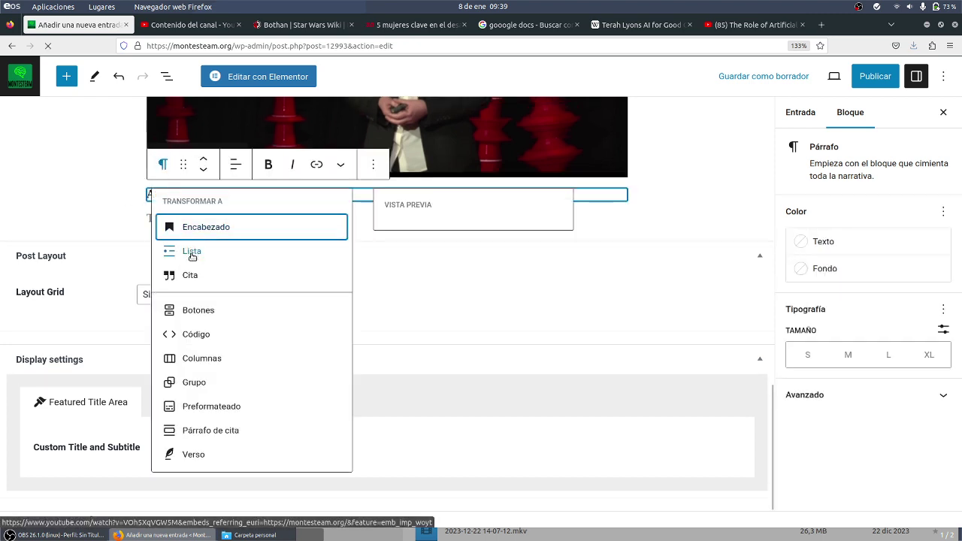
pyautogui.click(194, 230)
pyautogui.click(200, 236)
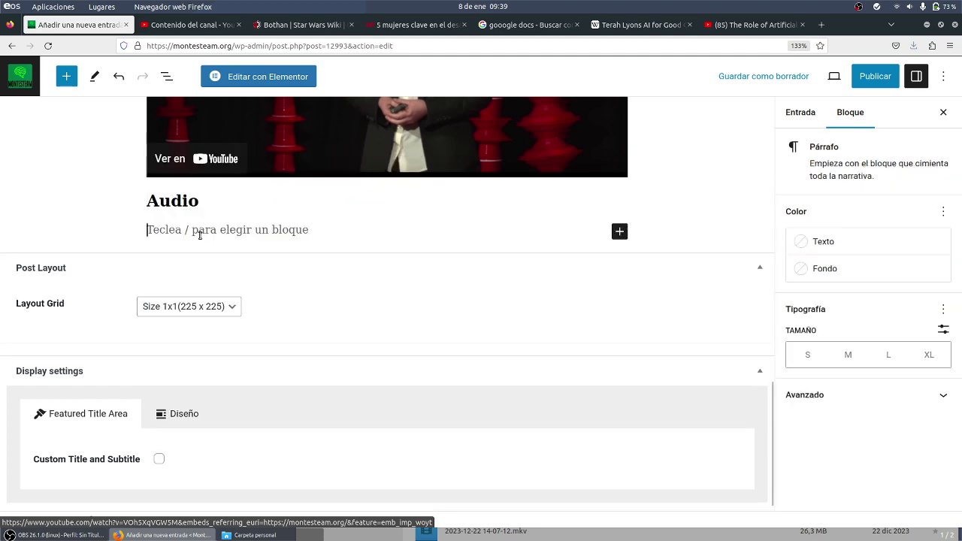
# Return to Terah Lyons' Wikipedia article and copy the text from the introduction through the end of "La Asociación en IA"
pyautogui.scroll(15, 494, 264)
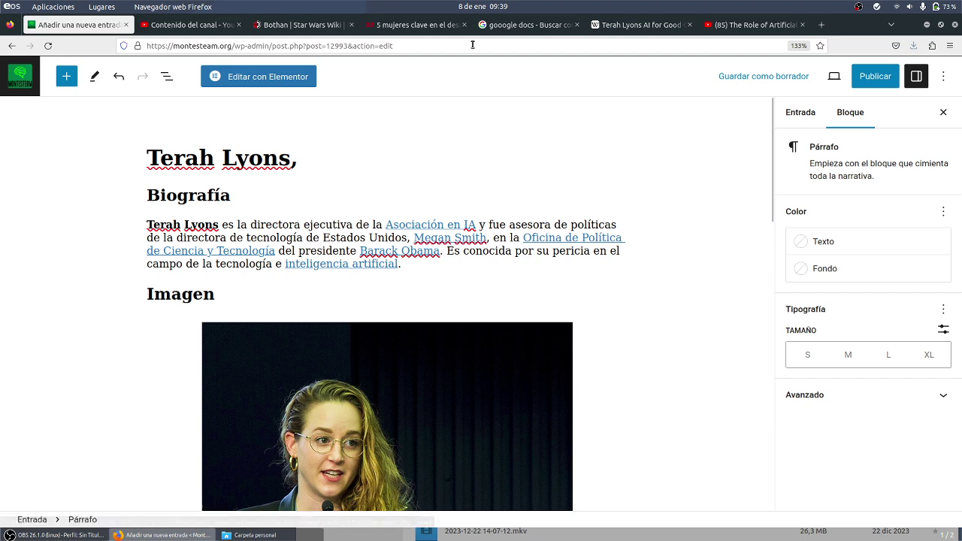
pyautogui.click(619, 27)
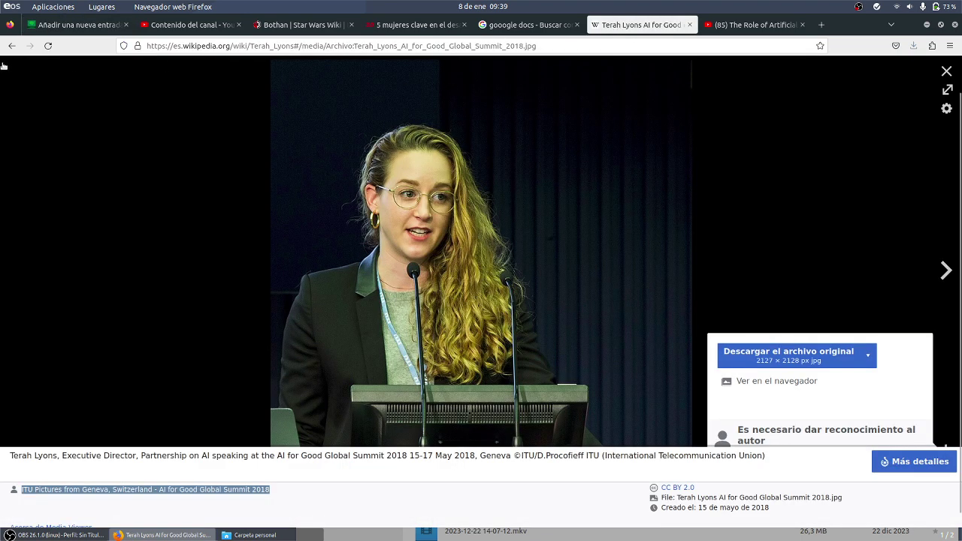
pyautogui.click(12, 46)
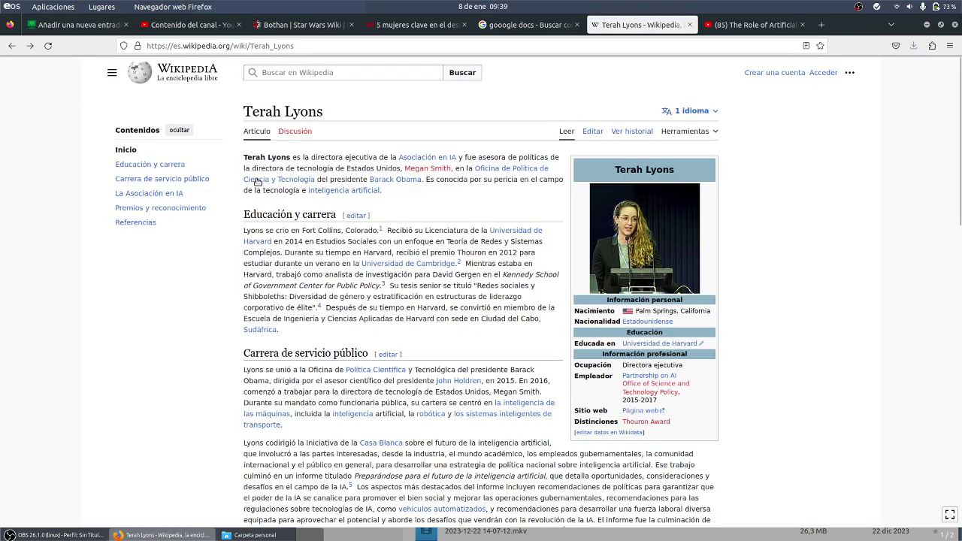
pyautogui.moveTo(241, 159); pyautogui.dragTo(527, 275)
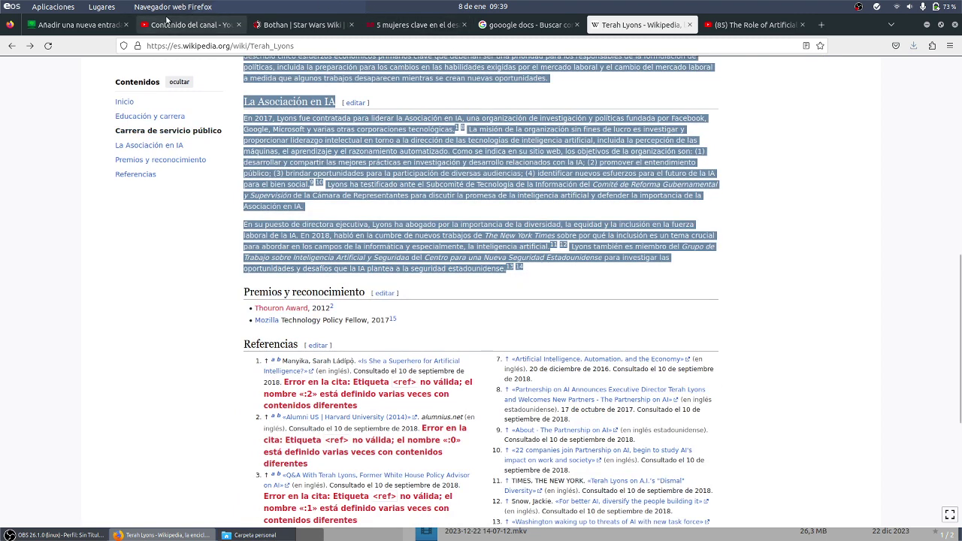
# Replace the paragraph under "Biografía" in the WordPress post with the copied Wikipedia text and check the pasted sections
pyautogui.click(76, 24)
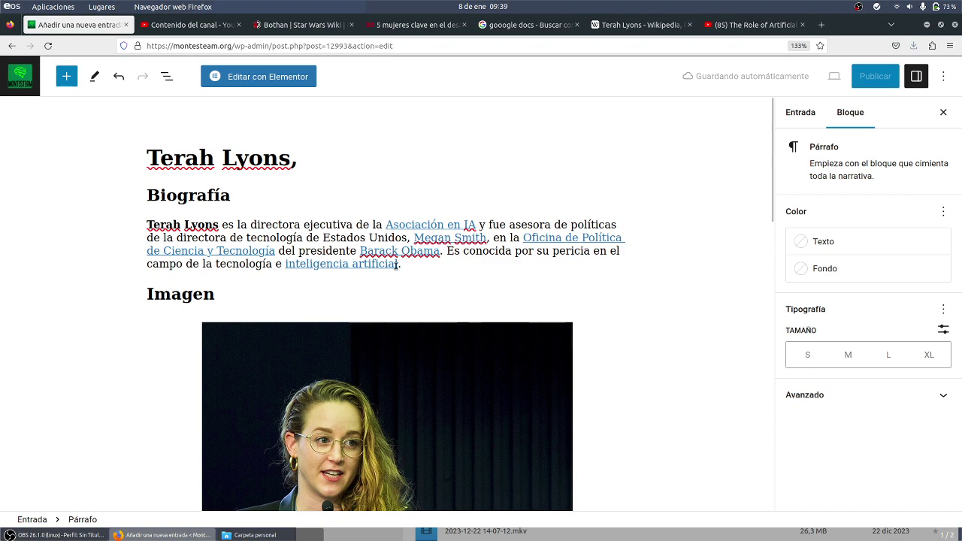
pyautogui.moveTo(399, 264); pyautogui.dragTo(148, 225)
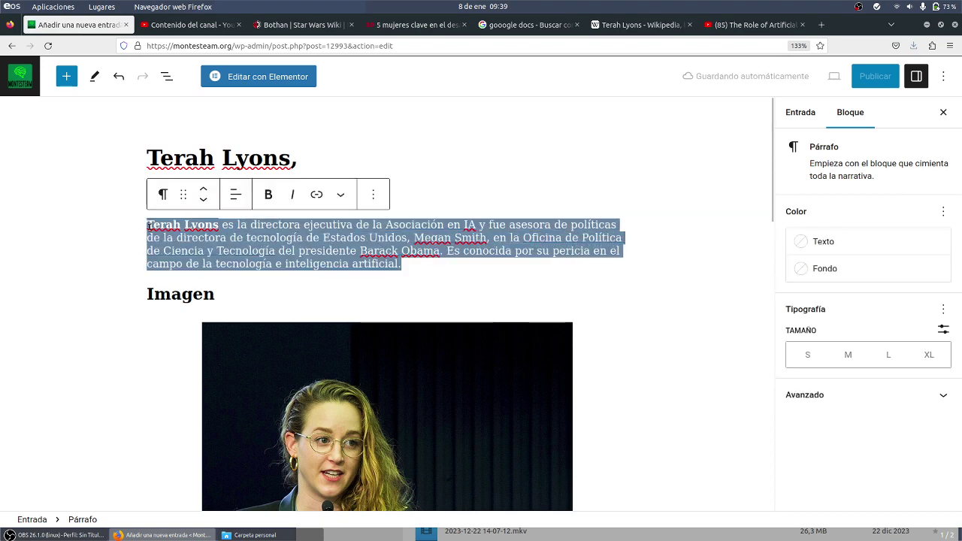
pyautogui.hotkey('ctrl', 'v')
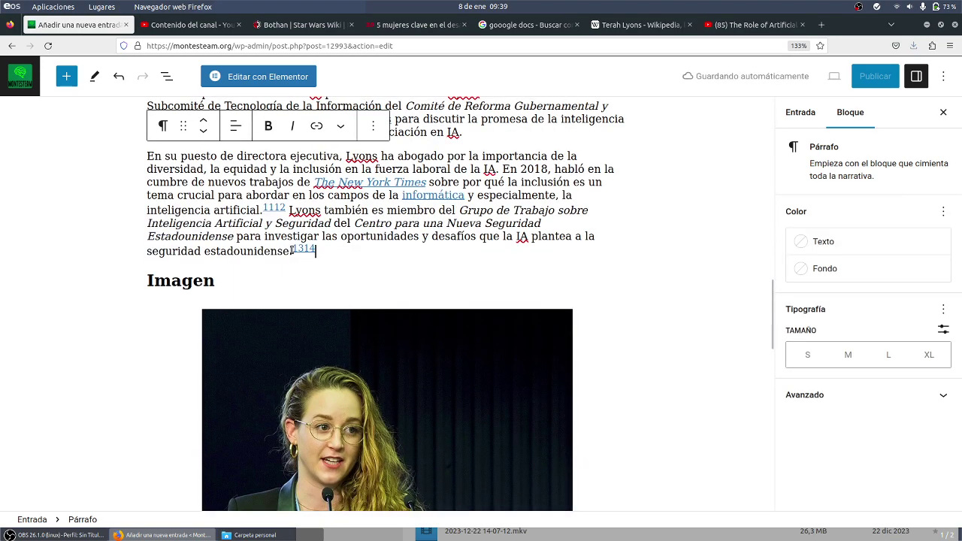
pyautogui.scroll(3, 302, 250)
pyautogui.scroll(10, 303, 252)
pyautogui.scroll(-5, 303, 270)
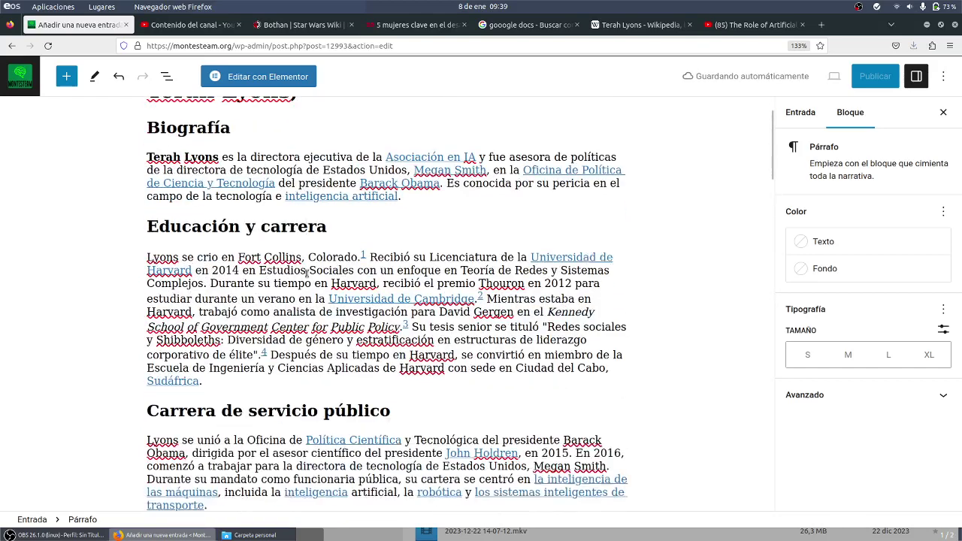
pyautogui.scroll(-1, 302, 288)
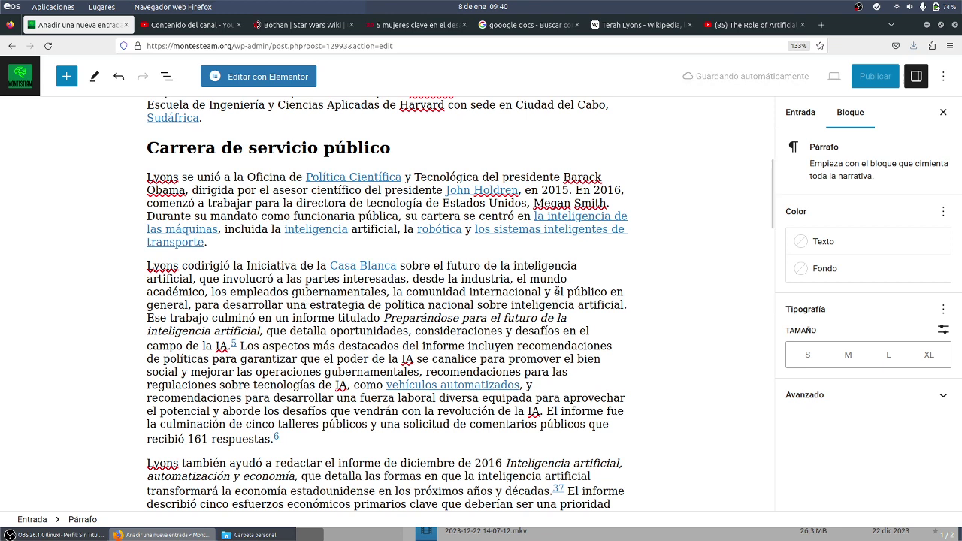
# Look through the rest of the post and place the cursor in the empty paragraph below the "Audio" heading
pyautogui.scroll(-12, 513, 164)
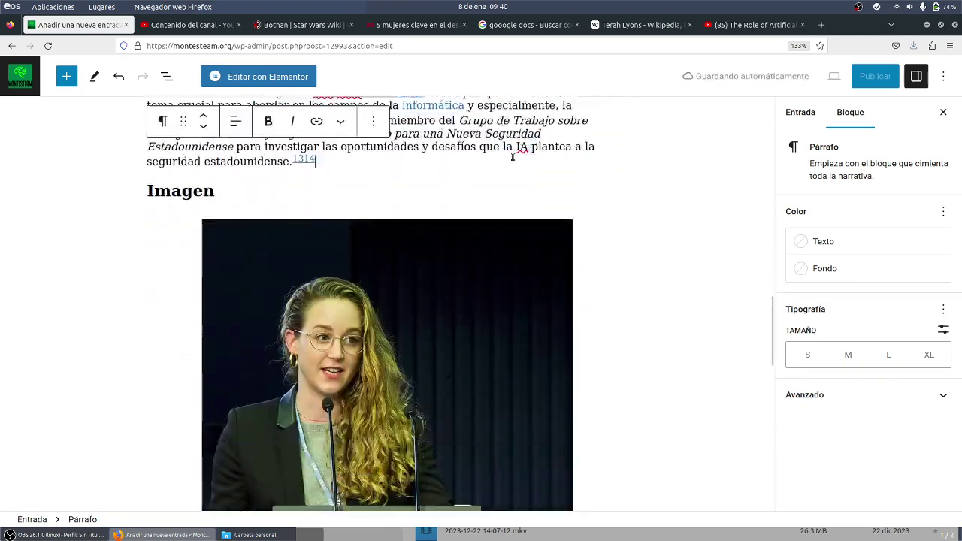
pyautogui.scroll(8, 511, 158)
pyautogui.scroll(-14, 511, 158)
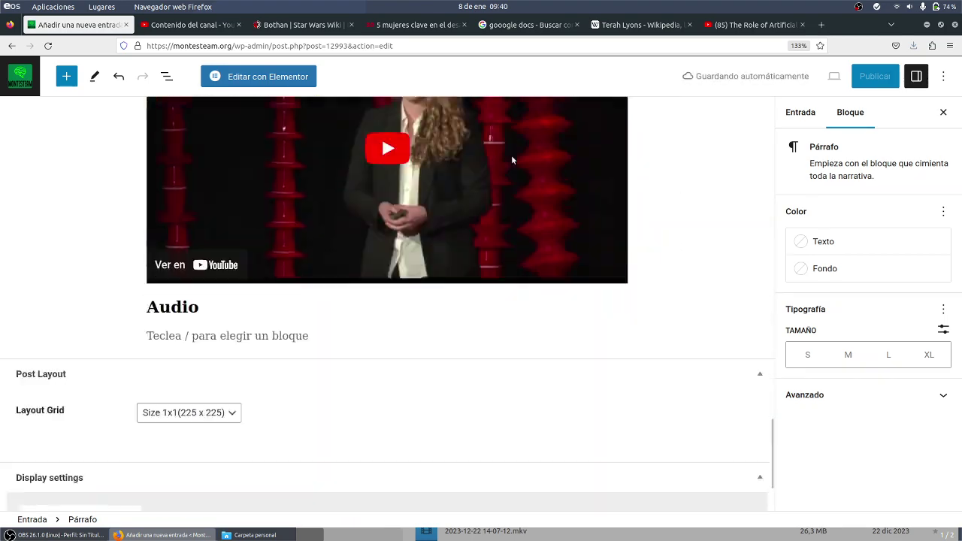
pyautogui.click(276, 217)
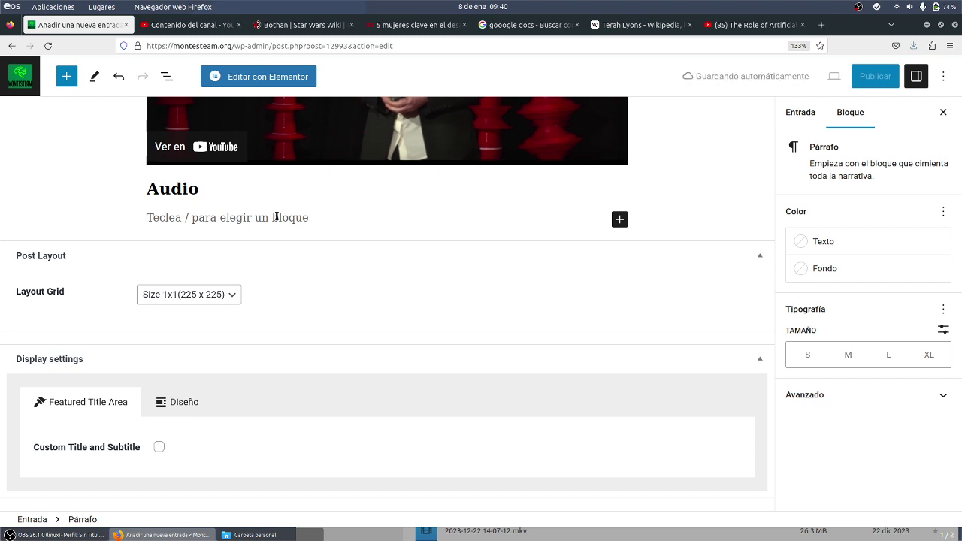
# Try a web search for "tts" in a new browser tab
pyautogui.click(822, 25)
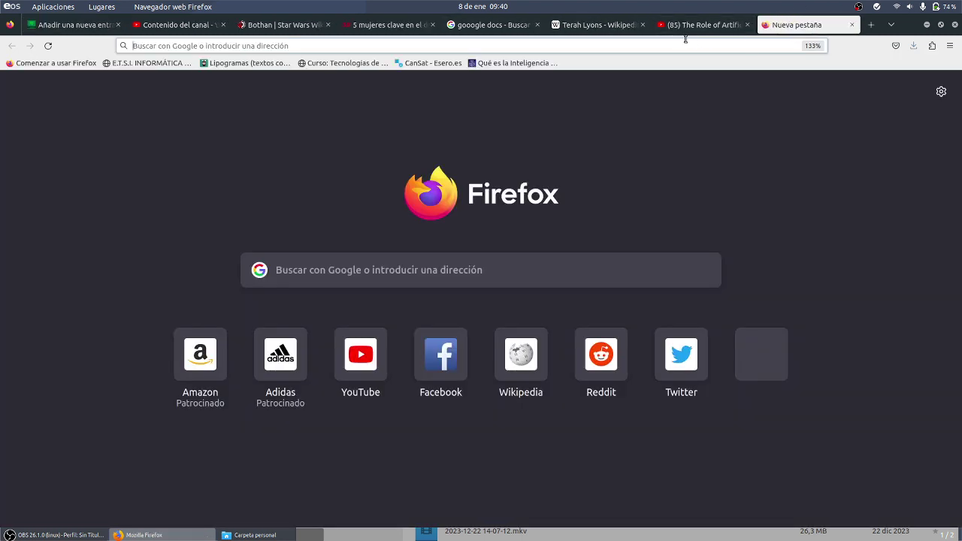
pyautogui.click(682, 42)
pyautogui.write('tts')
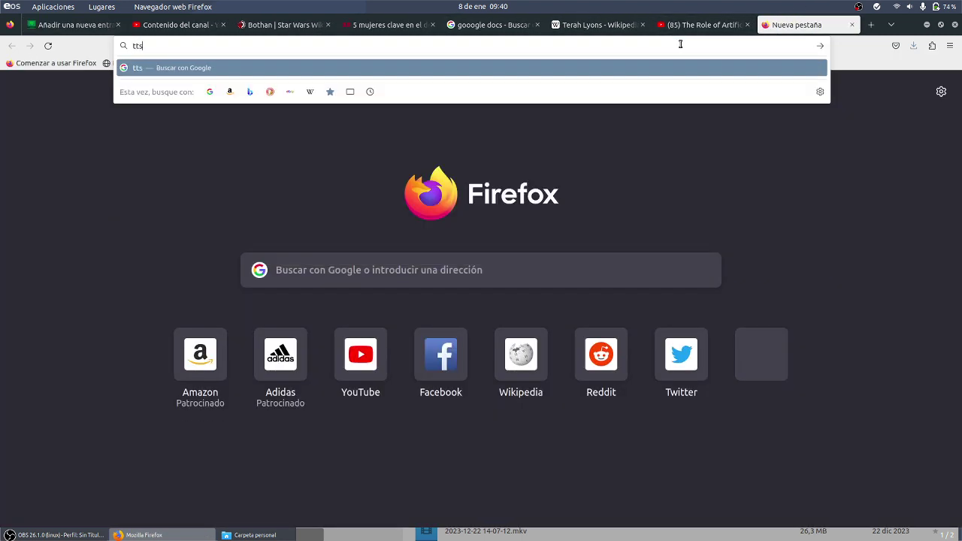
pyautogui.press('Return')
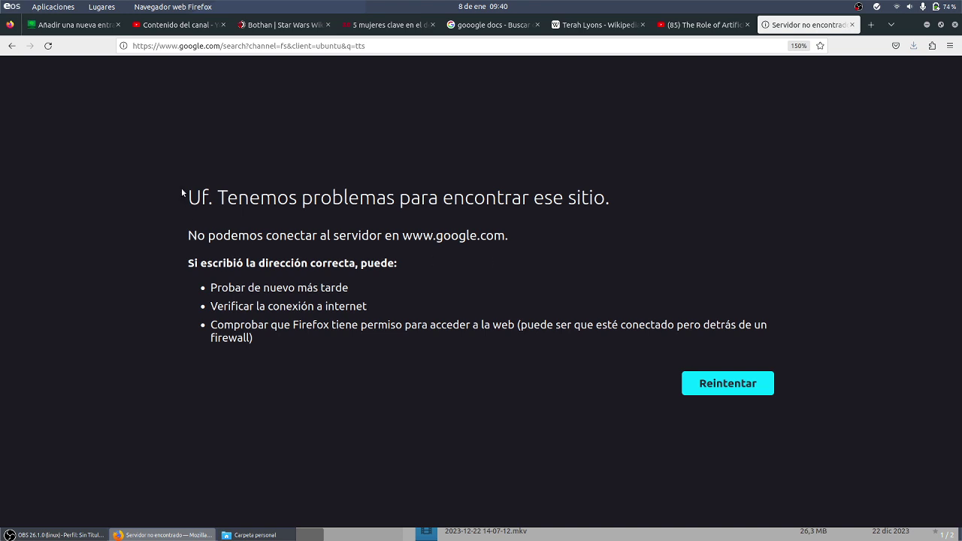
# Search Google for "ttsmaker" and open the "TTSMaker: Free Text to Speech Online" site
pyautogui.click(221, 50)
pyautogui.write('tt')
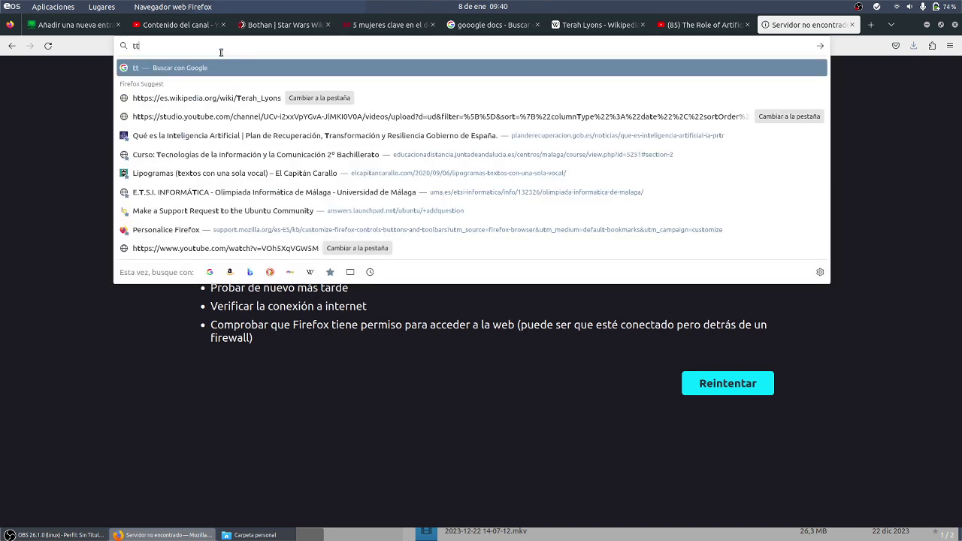
pyautogui.write('smaker')
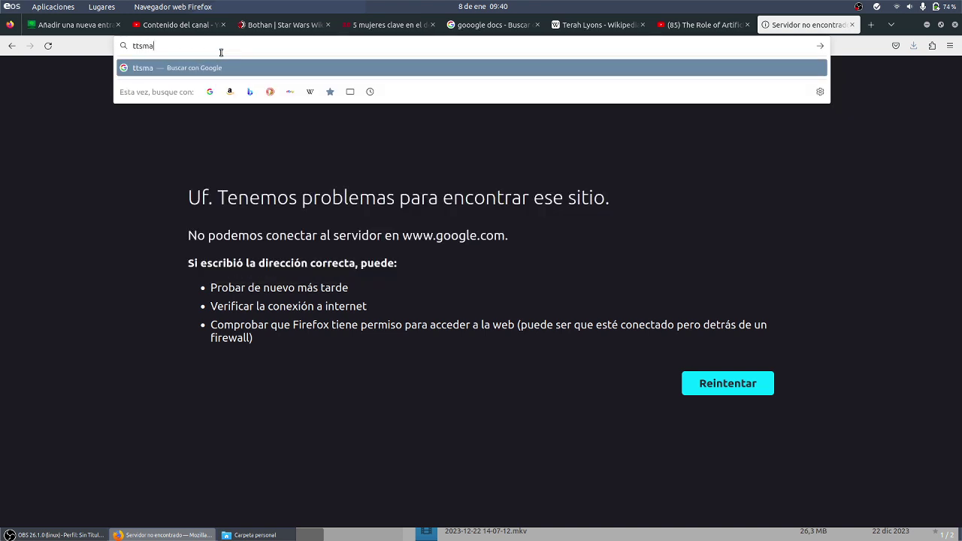
pyautogui.press('Return')
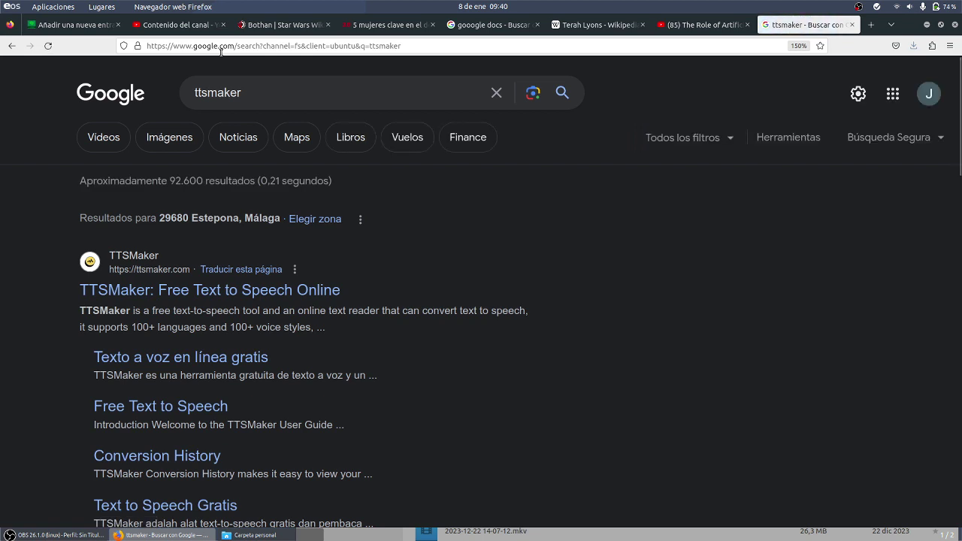
pyautogui.click(224, 292)
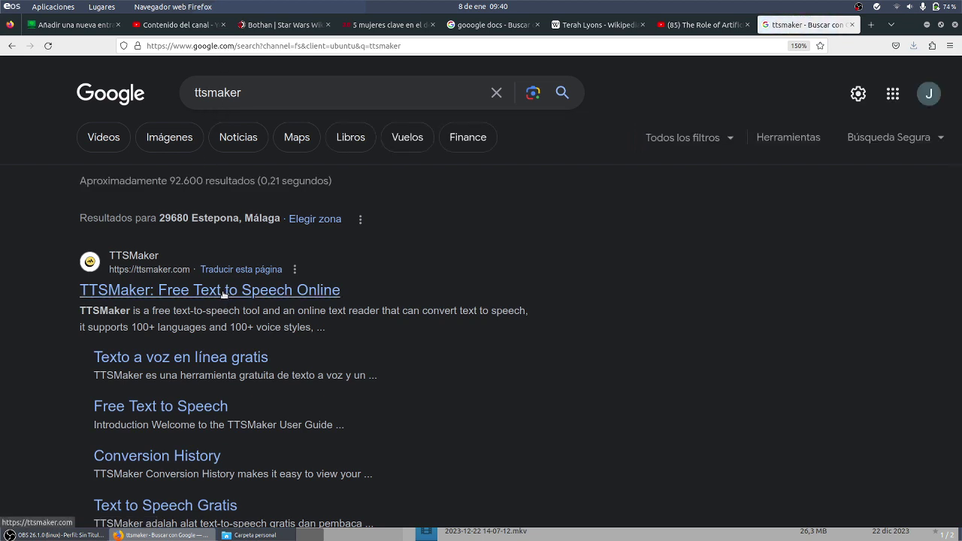
pyautogui.click(259, 93)
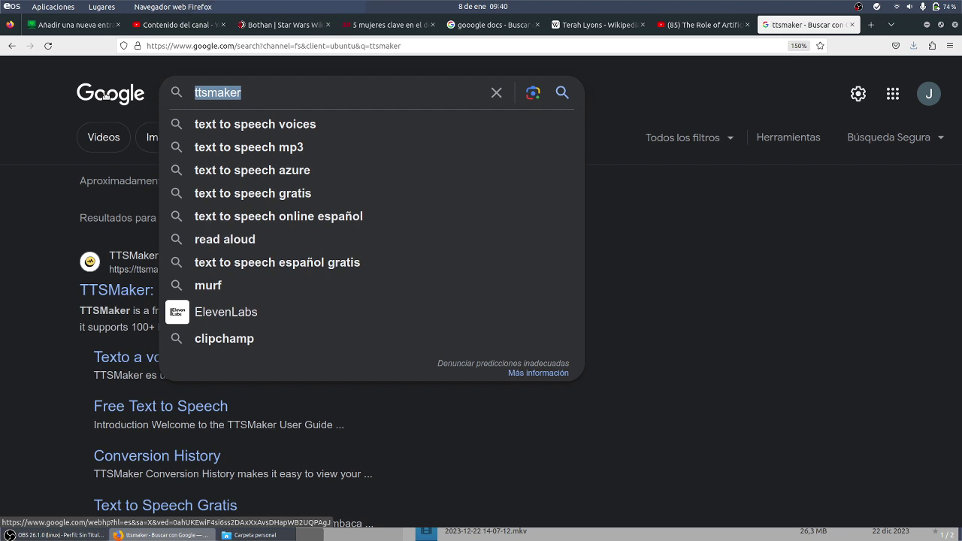
pyautogui.write('ttsmaker')
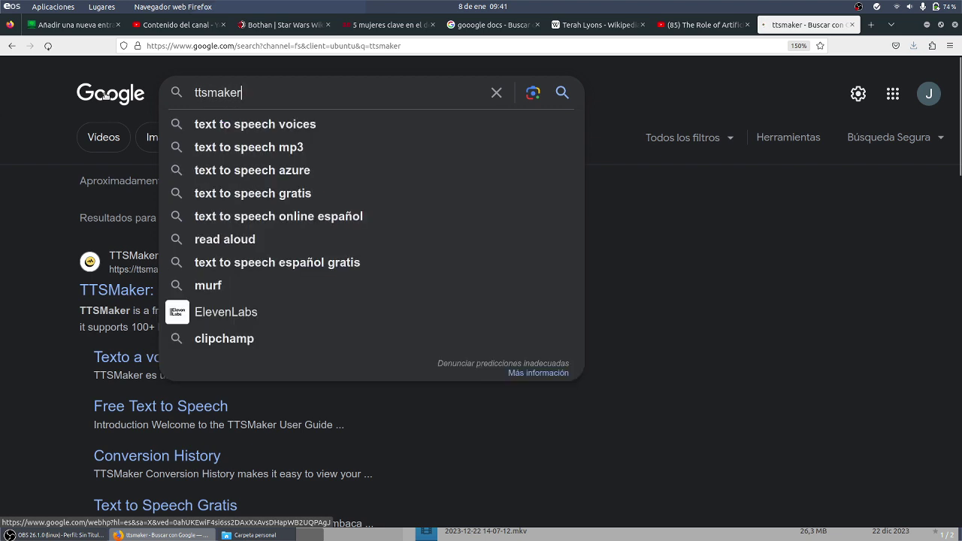
pyautogui.press('Return')
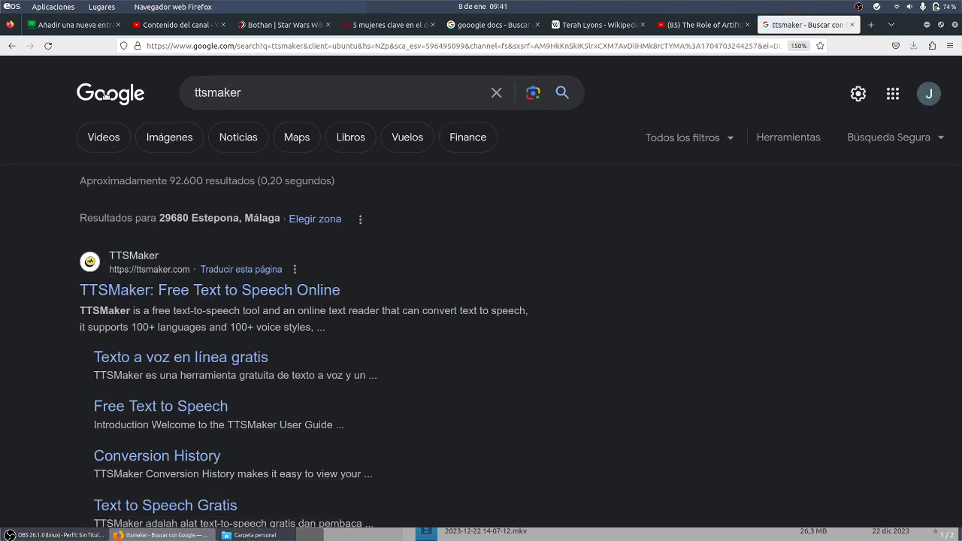
pyautogui.click(128, 293)
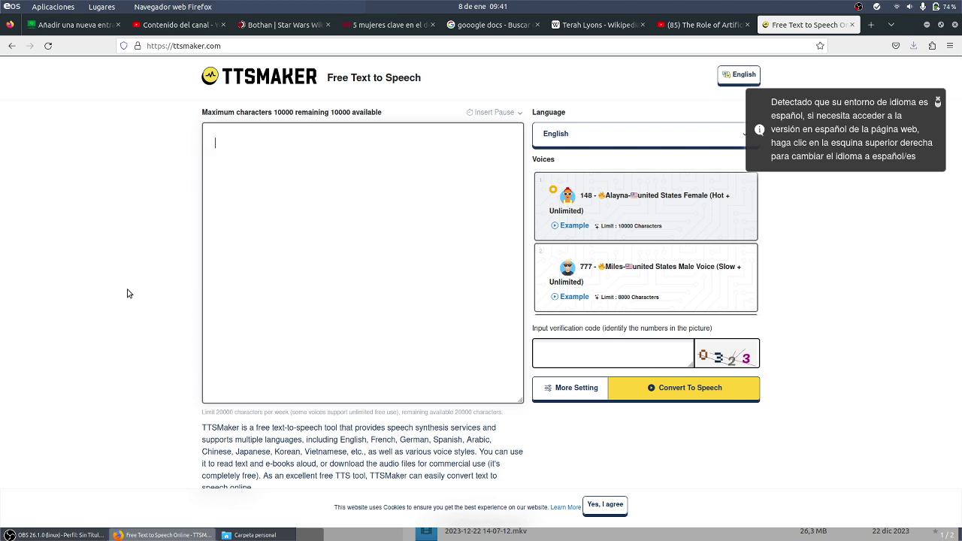
# Set the text-to-speech language to Español - Spanish and play the example of voice 231, Elvira
pyautogui.click(601, 141)
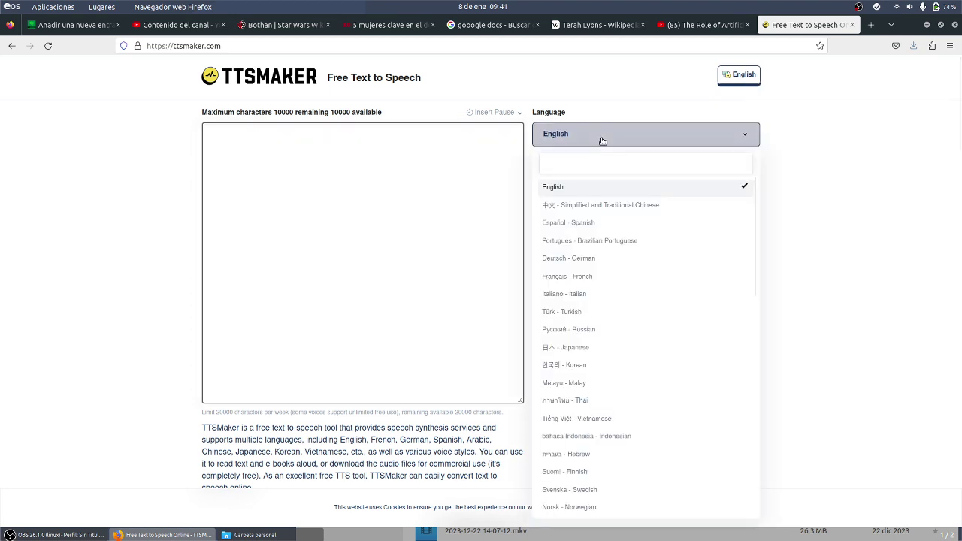
pyautogui.click(588, 224)
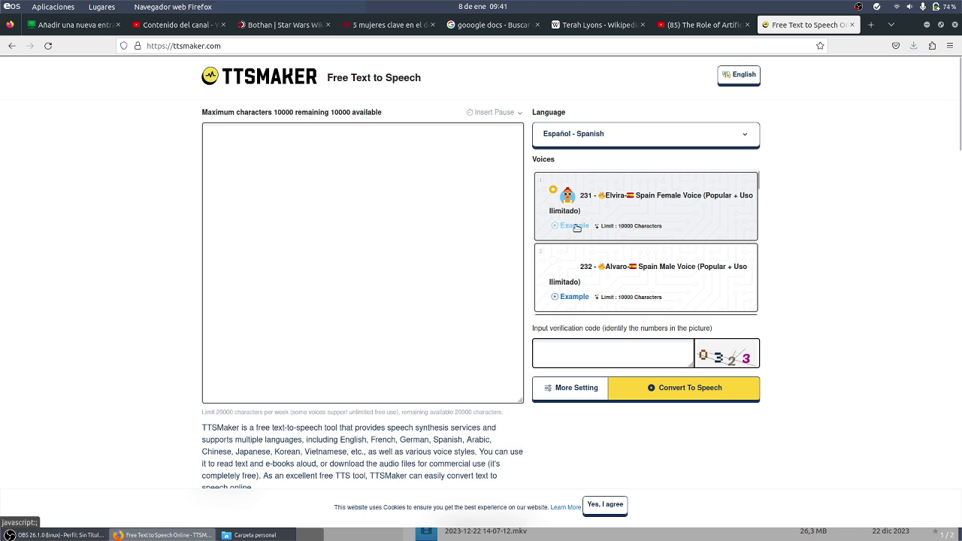
pyautogui.click(576, 226)
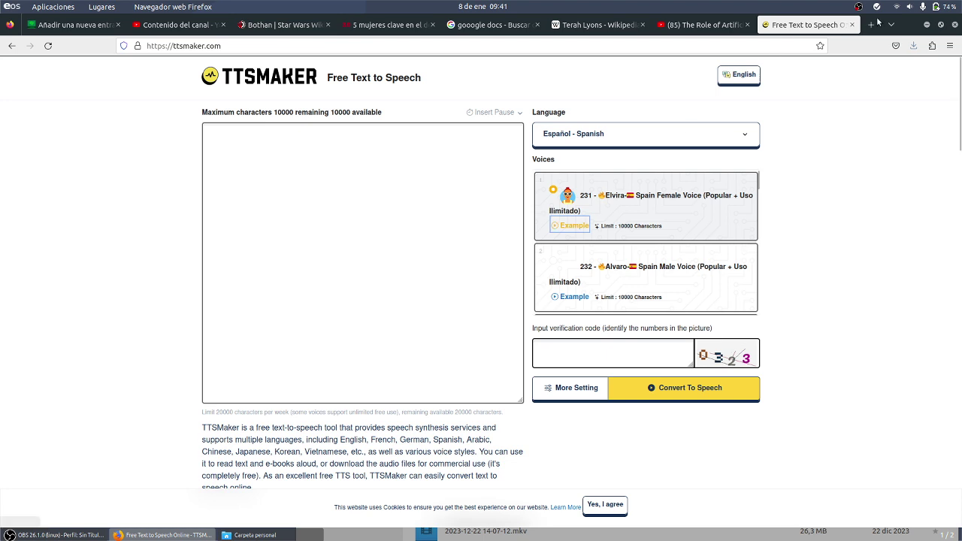
# Raise the system's sound volume and replay the example of the Elvira voice
pyautogui.click(912, 9)
pyautogui.scroll(5, 895, 32)
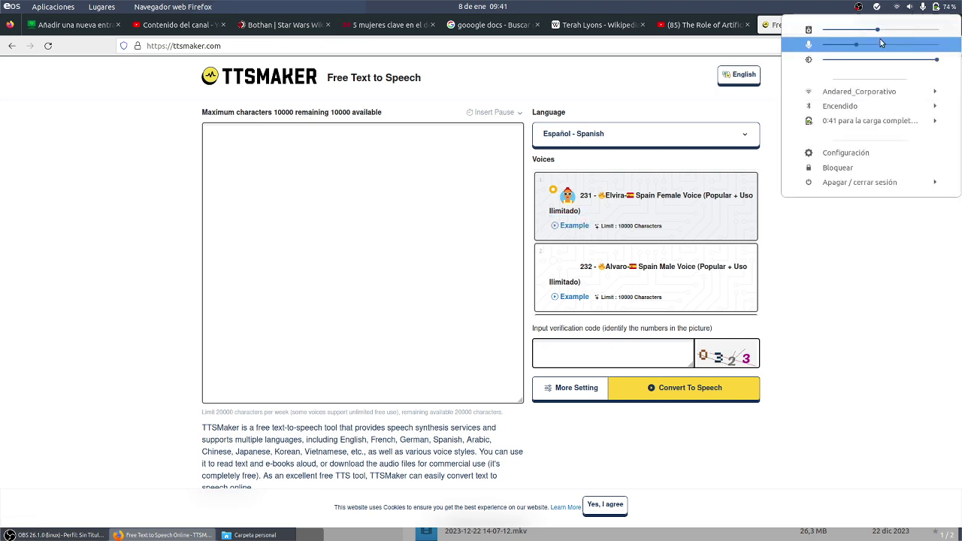
pyautogui.click(864, 233)
pyautogui.click(587, 227)
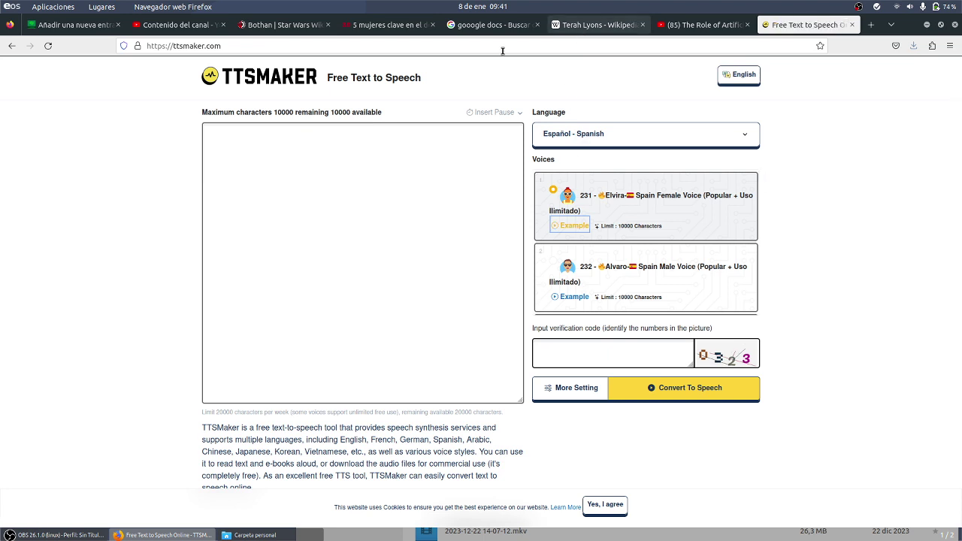
# Copy the introduction and the "Educación y carrera" section of the Terah Lyons Wikipedia article, and return to the WordPress post
pyautogui.click(594, 25)
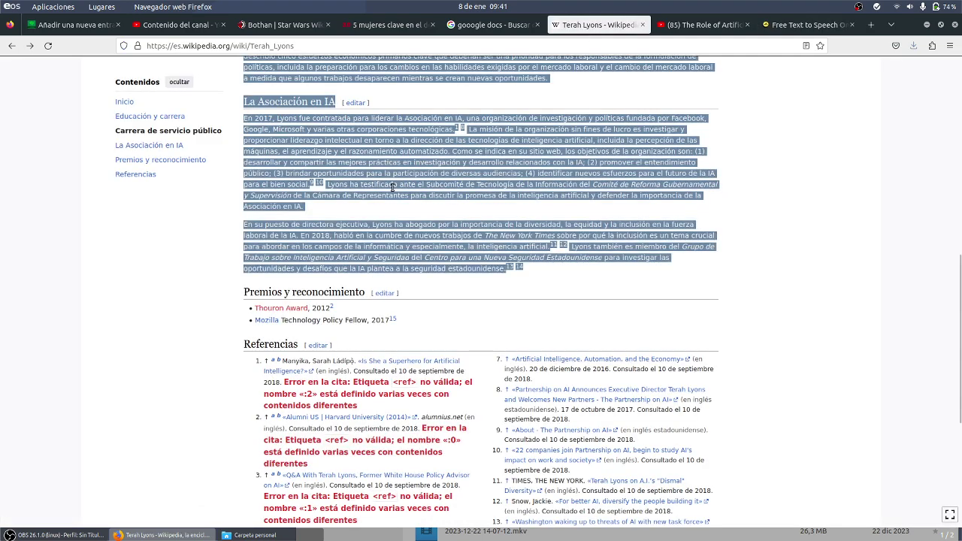
pyautogui.scroll(4, 392, 186)
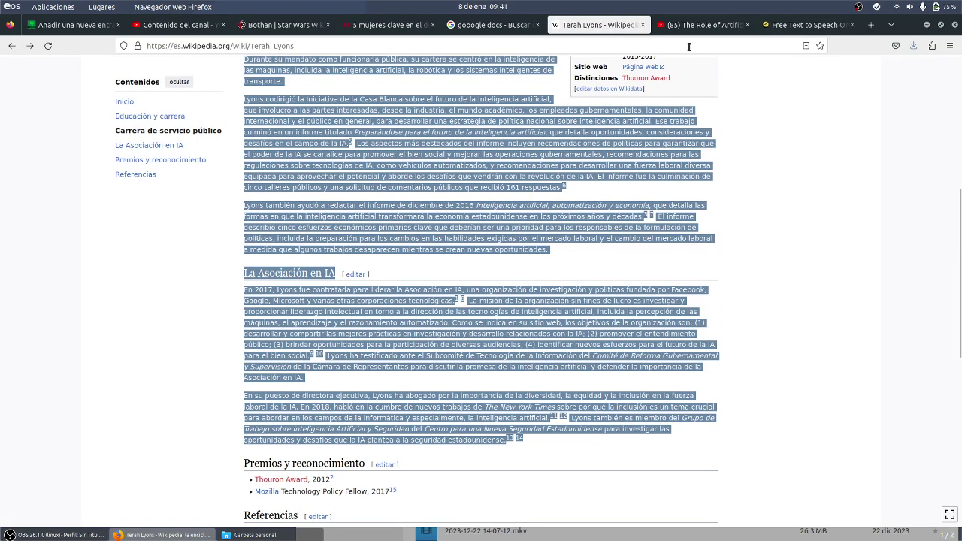
pyautogui.scroll(8, 605, 144)
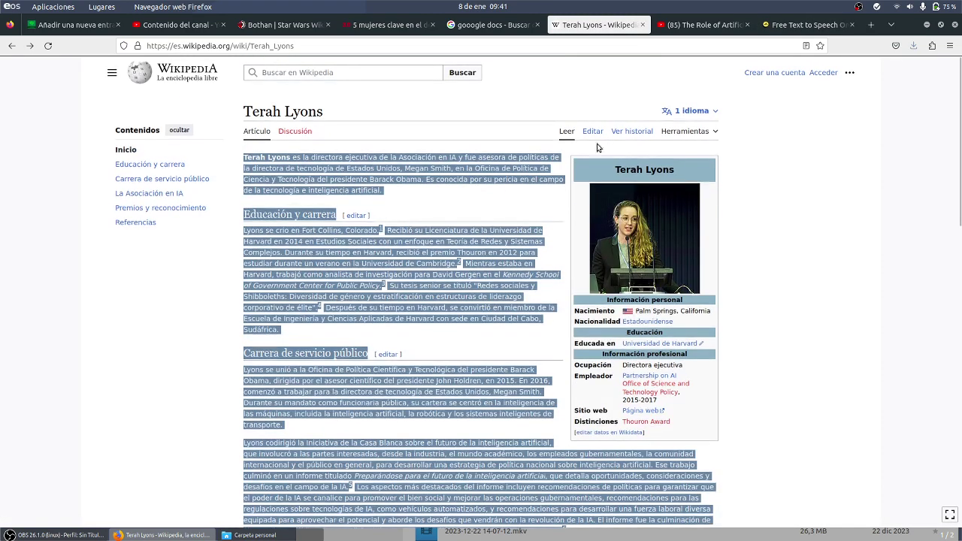
pyautogui.click(447, 215)
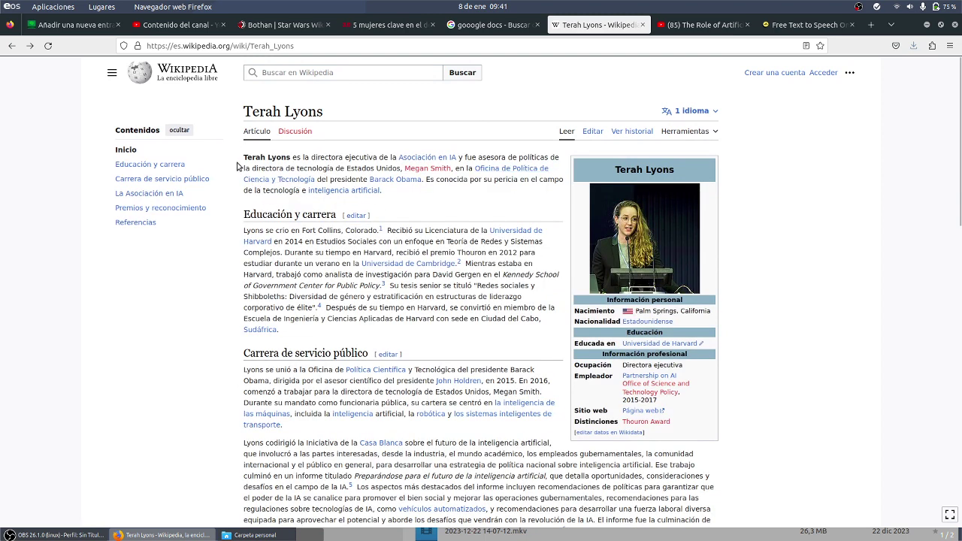
pyautogui.moveTo(238, 165); pyautogui.dragTo(249, 241)
pyautogui.click(213, 165)
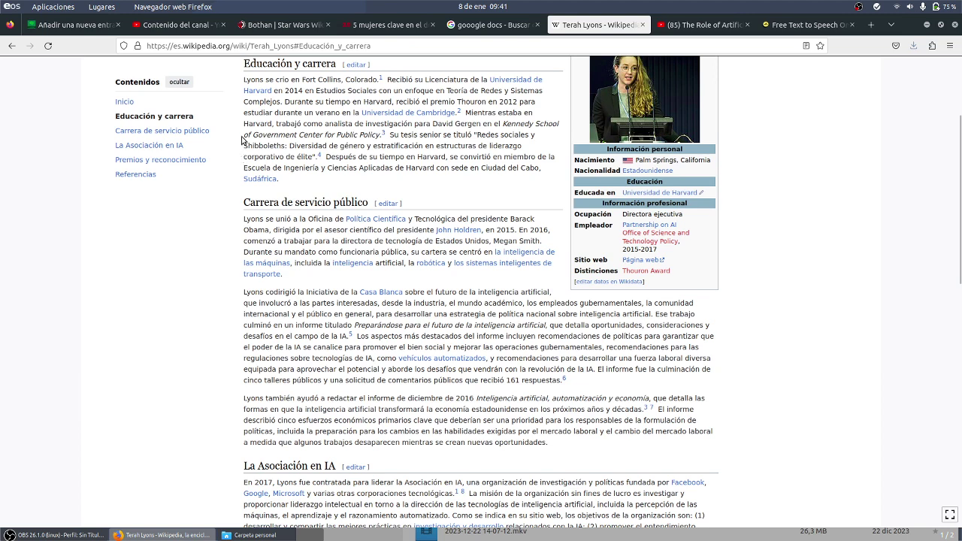
pyautogui.moveTo(243, 141); pyautogui.dragTo(293, 331)
pyautogui.hotkey('ctrl', 'c')
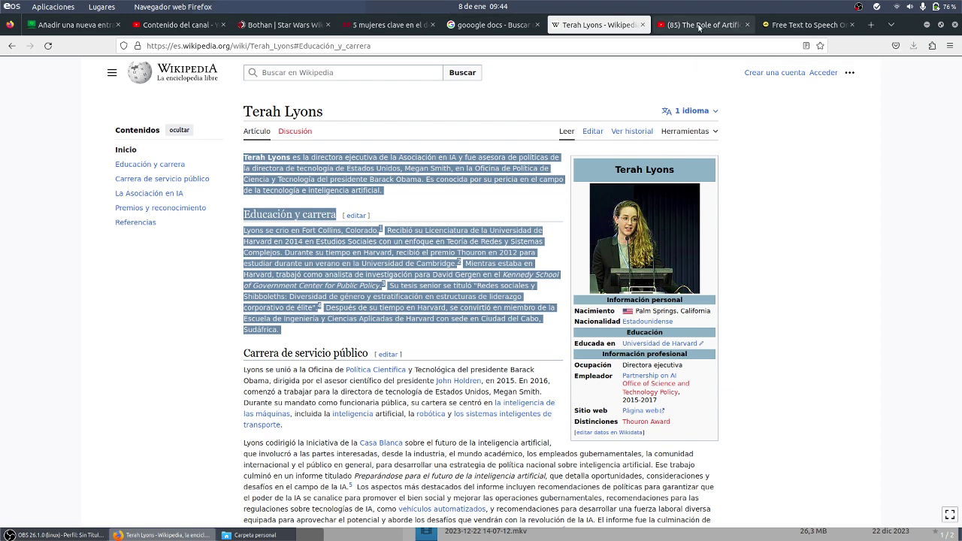
pyautogui.click(95, 30)
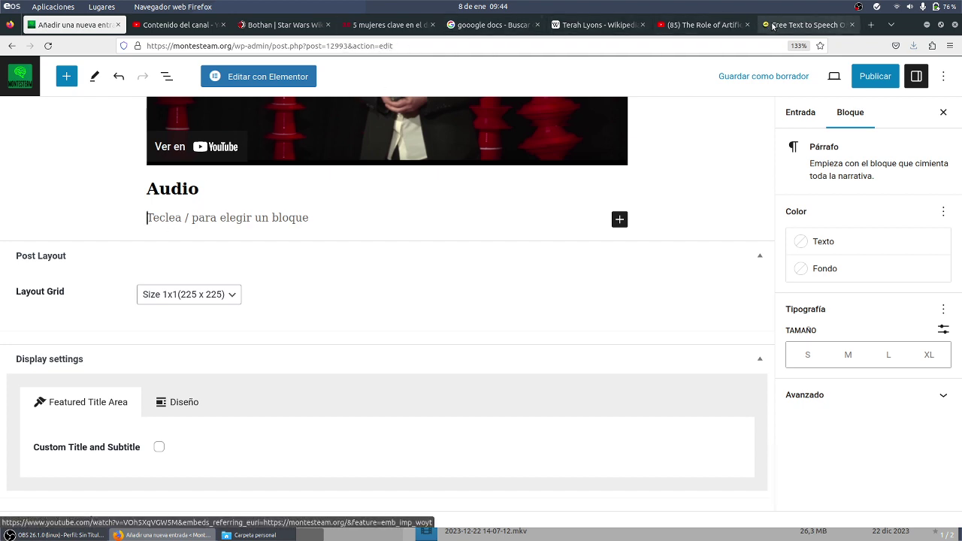
# Switch to the TTSMaker site and paste the copied Terah Lyons biography text into its text area
pyautogui.click(804, 25)
pyautogui.click(345, 147)
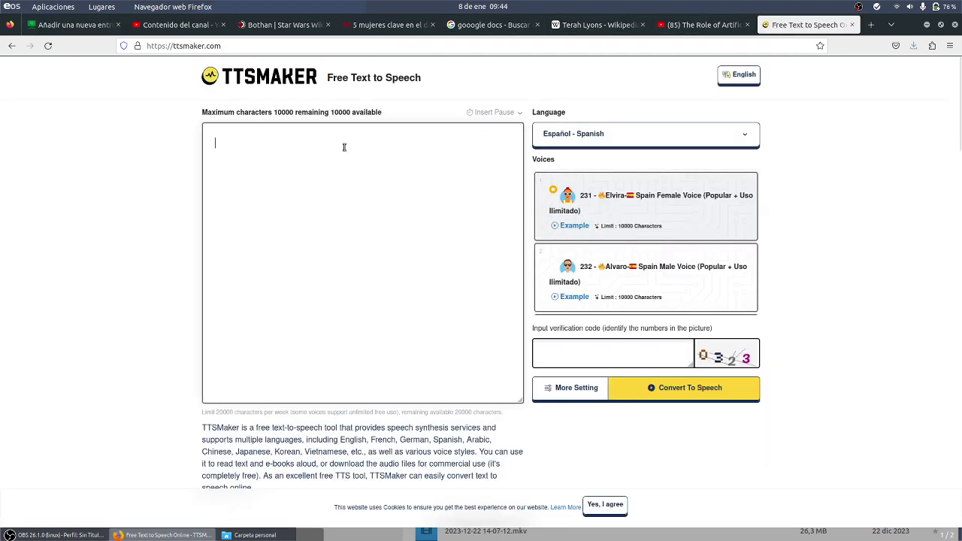
pyautogui.hotkey('ctrl', 'v')
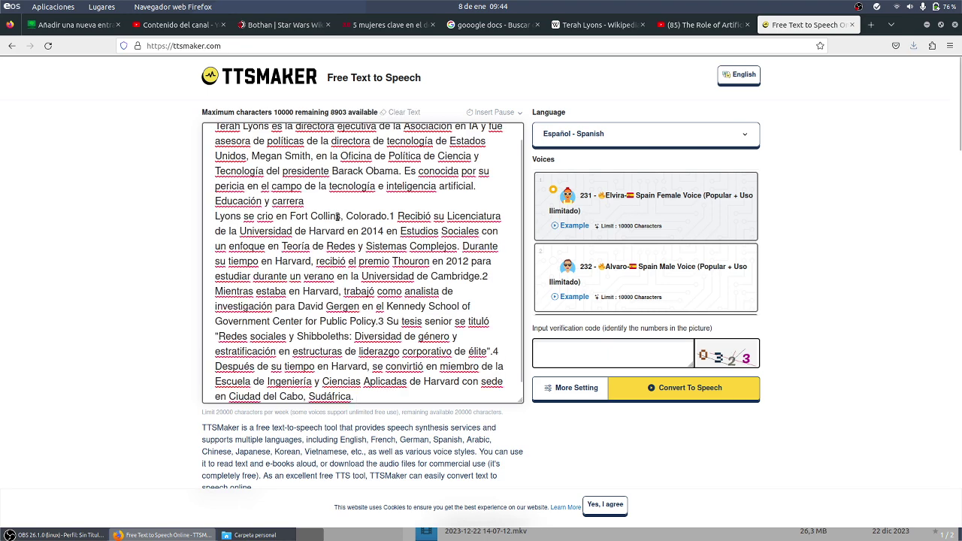
pyautogui.scroll(1, 337, 215)
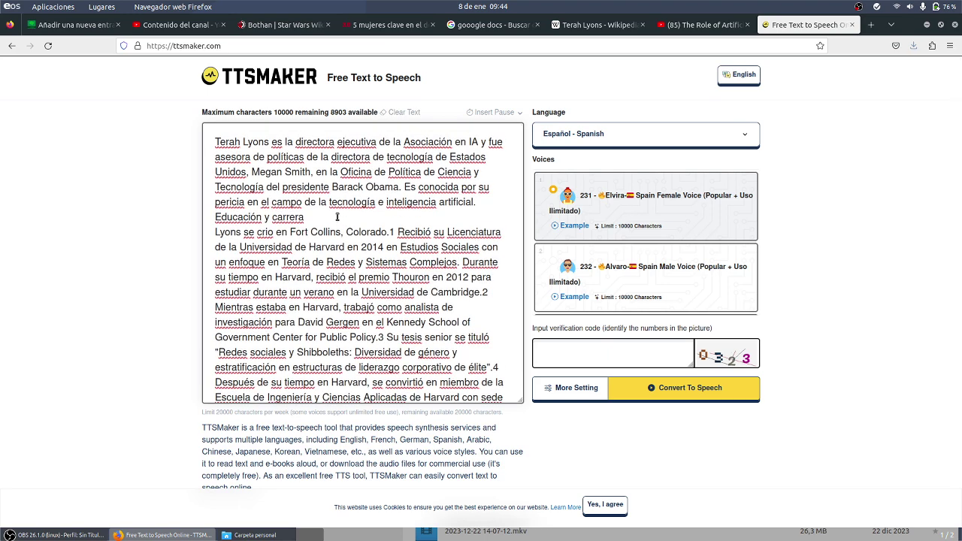
# Enter the verification code, accept the cookie notice and convert the text to speech with the Elvira voice
pyautogui.click(587, 358)
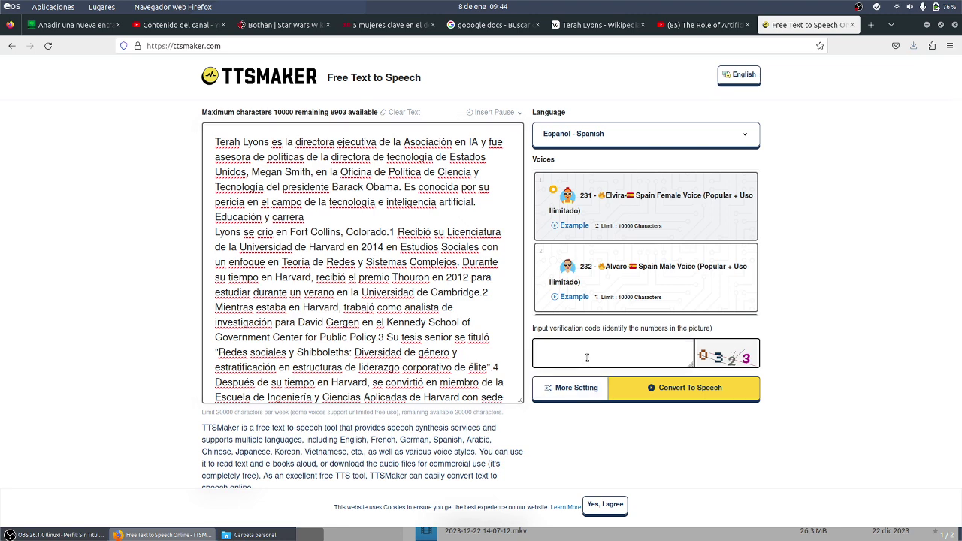
pyautogui.write('0323')
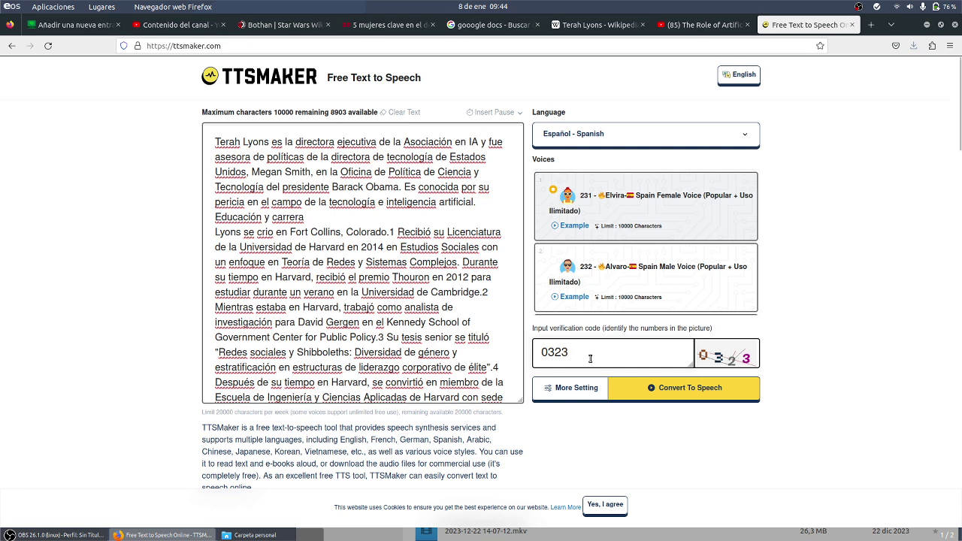
pyautogui.click(617, 499)
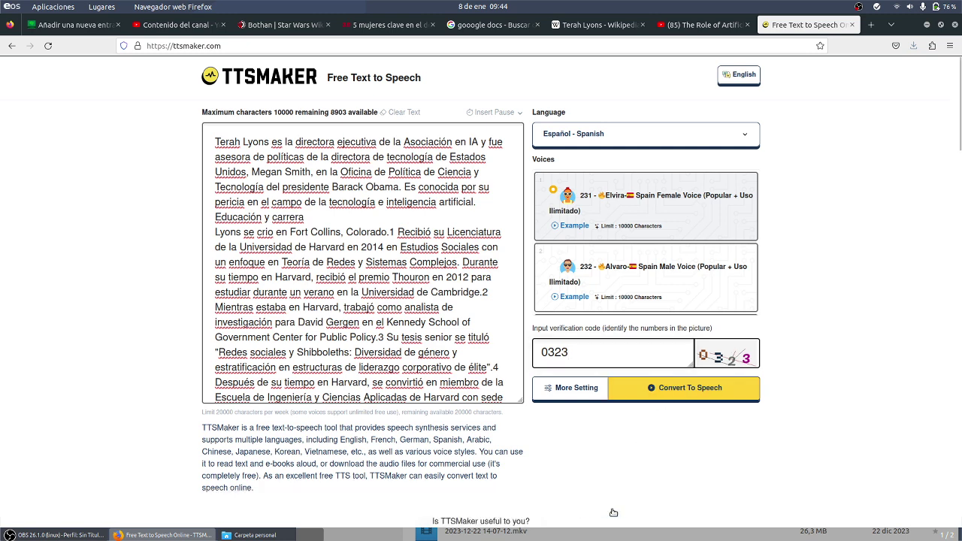
pyautogui.click(700, 390)
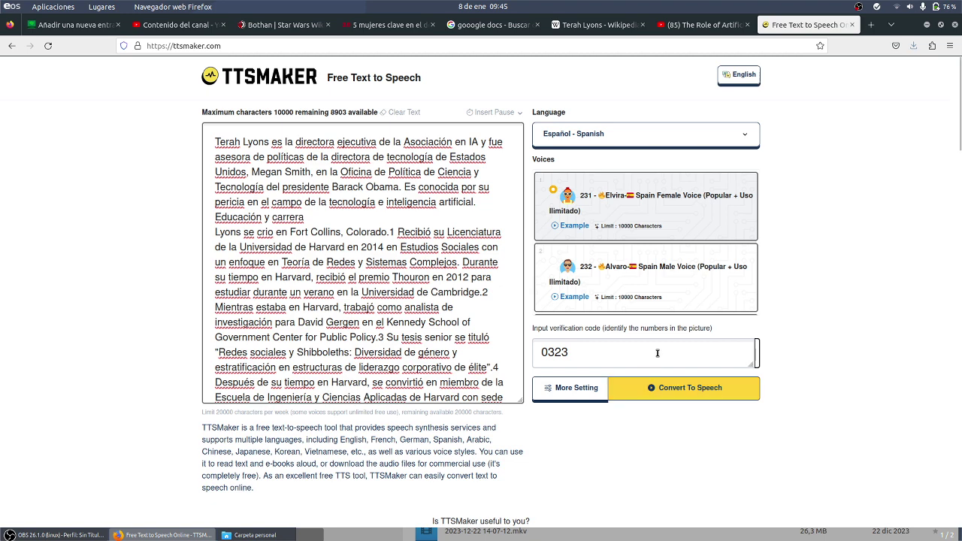
pyautogui.scroll(-3, 672, 345)
pyautogui.scroll(3, 671, 344)
pyautogui.click(912, 47)
pyautogui.click(686, 388)
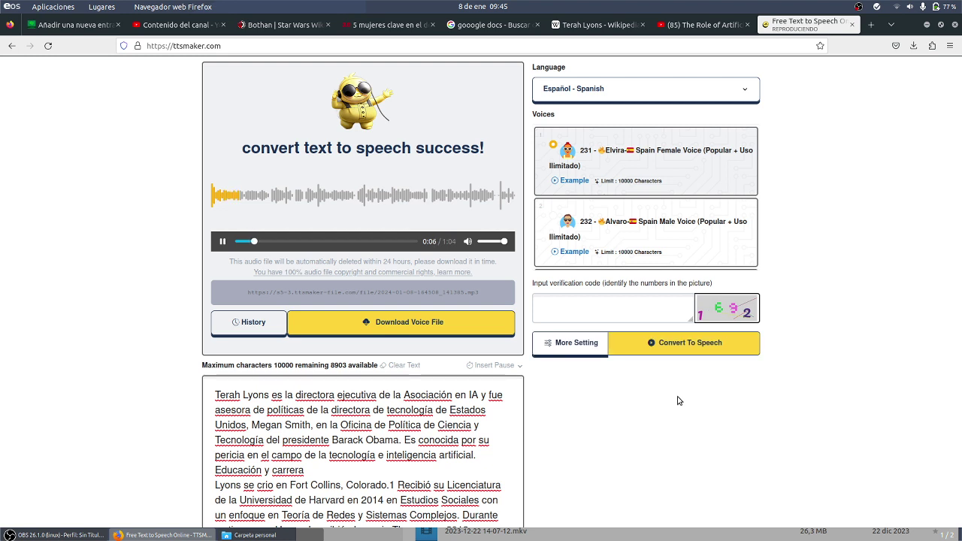
# Pause the generated audio and download the voice file to Descargas as terahlyons.mp3
pyautogui.click(222, 244)
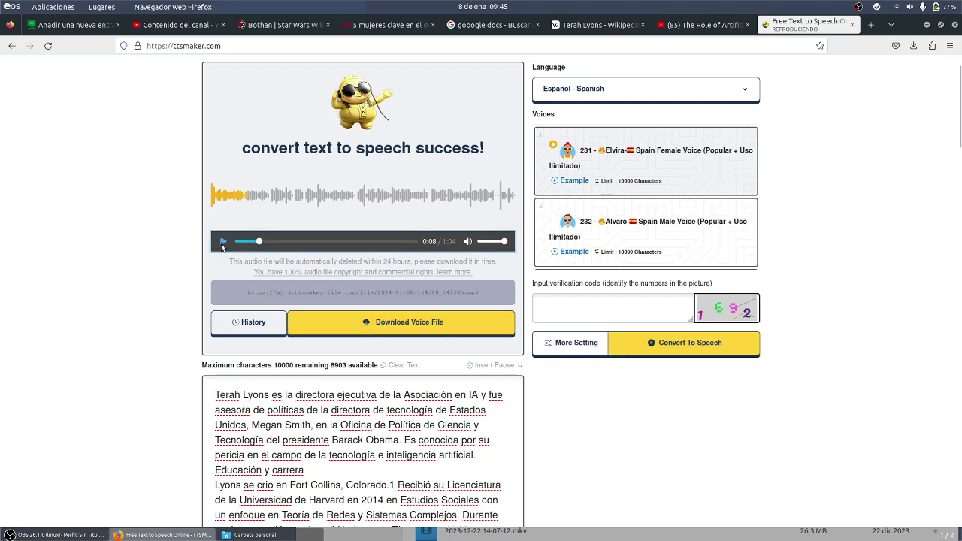
pyautogui.click(398, 323)
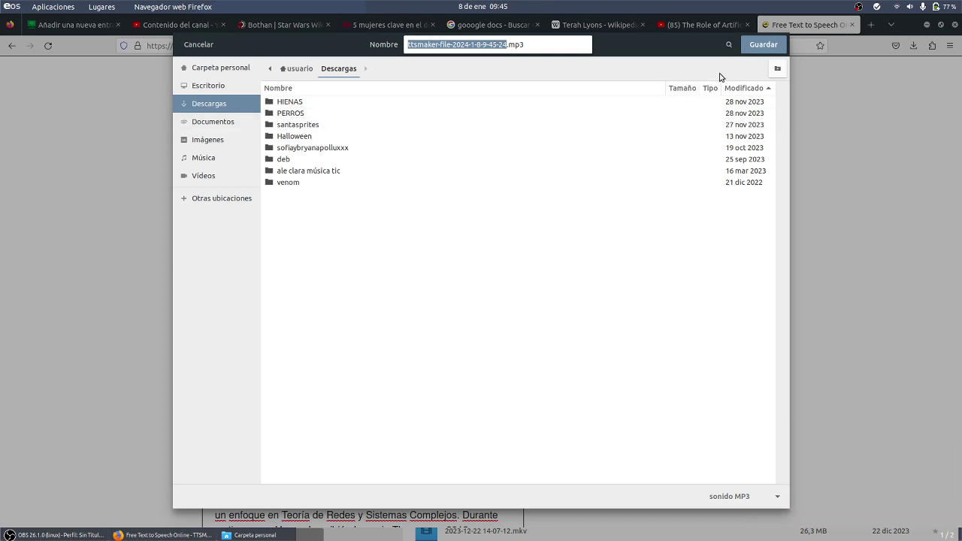
pyautogui.write('te')
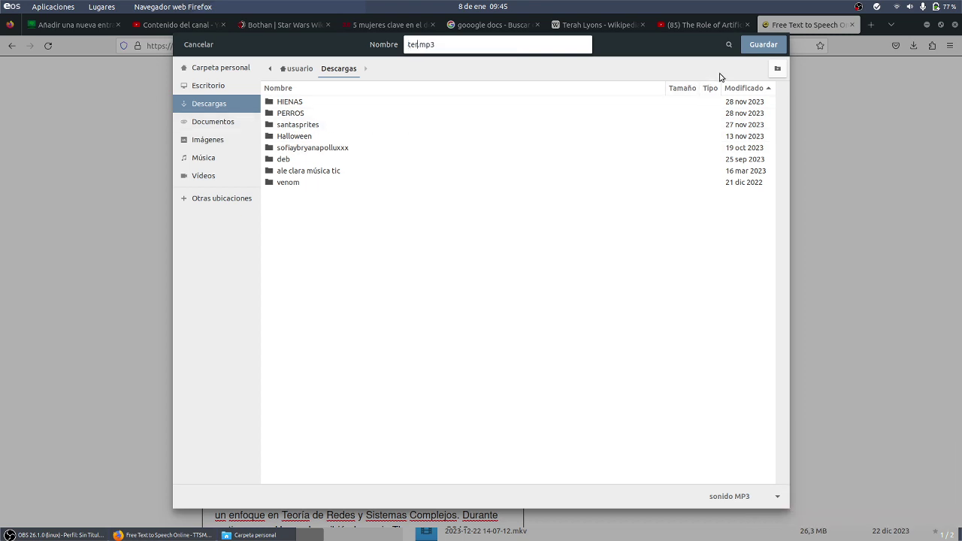
pyautogui.write('rahlyons')
pyautogui.press('Return')
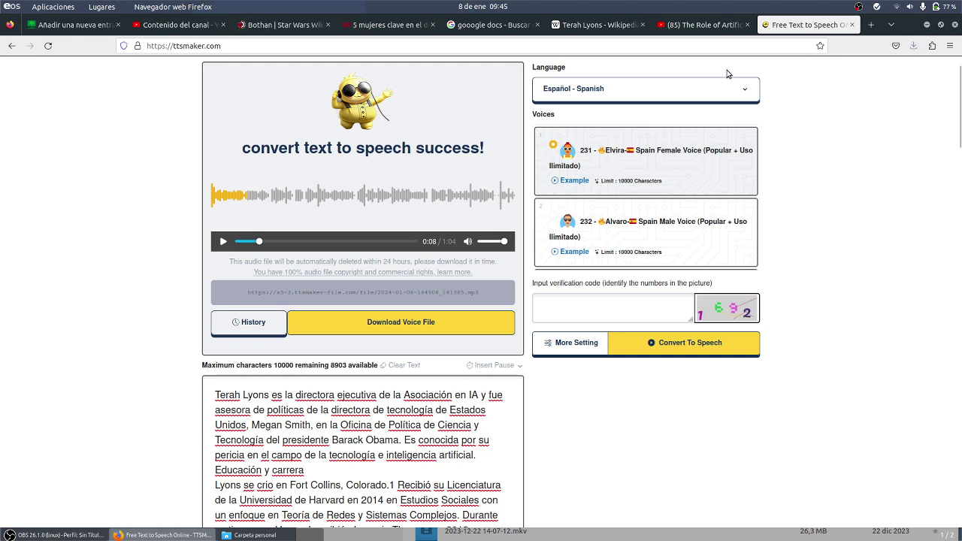
# Return to the WordPress post, insert an Audio block below the "Audio" heading and try to upload terahlyons.mp3 from Descargas
pyautogui.click(79, 24)
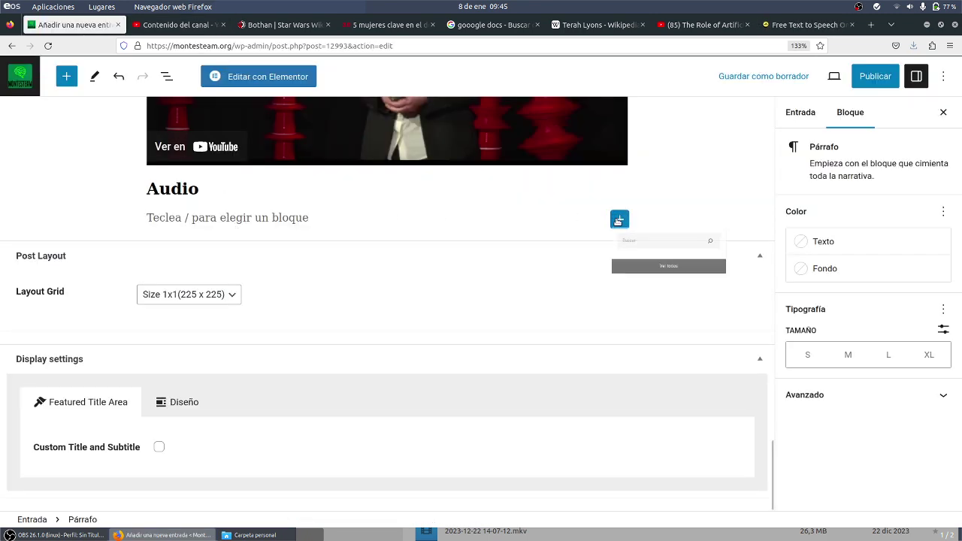
pyautogui.click(618, 219)
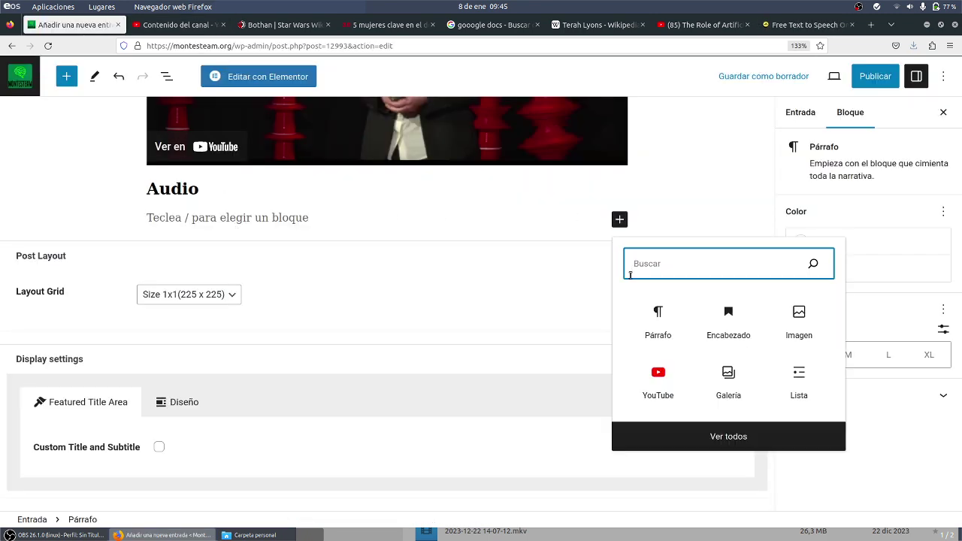
pyautogui.write('audio')
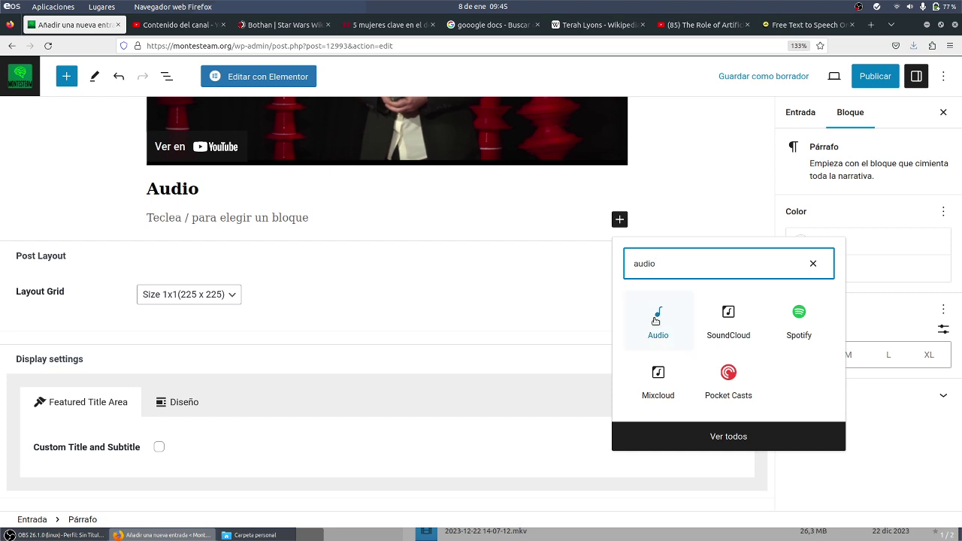
pyautogui.click(653, 322)
pyautogui.click(170, 310)
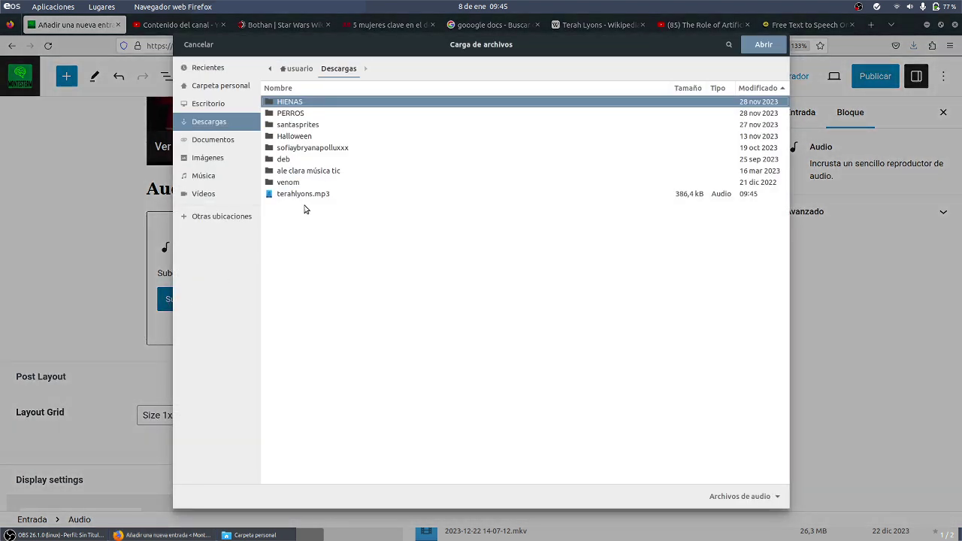
pyautogui.doubleClick(305, 194)
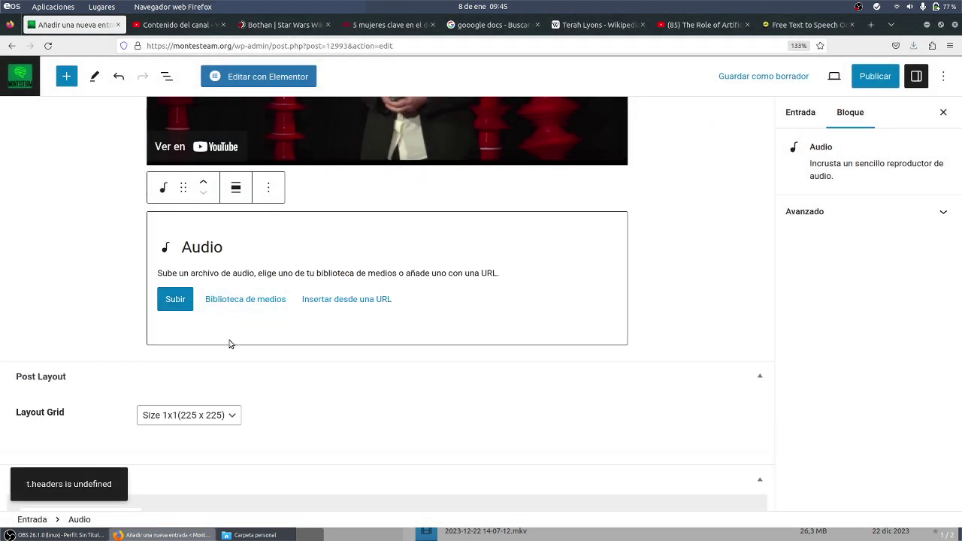
# Upload terahlyons.mp3 from Descargas again into the Audio block
pyautogui.click(195, 254)
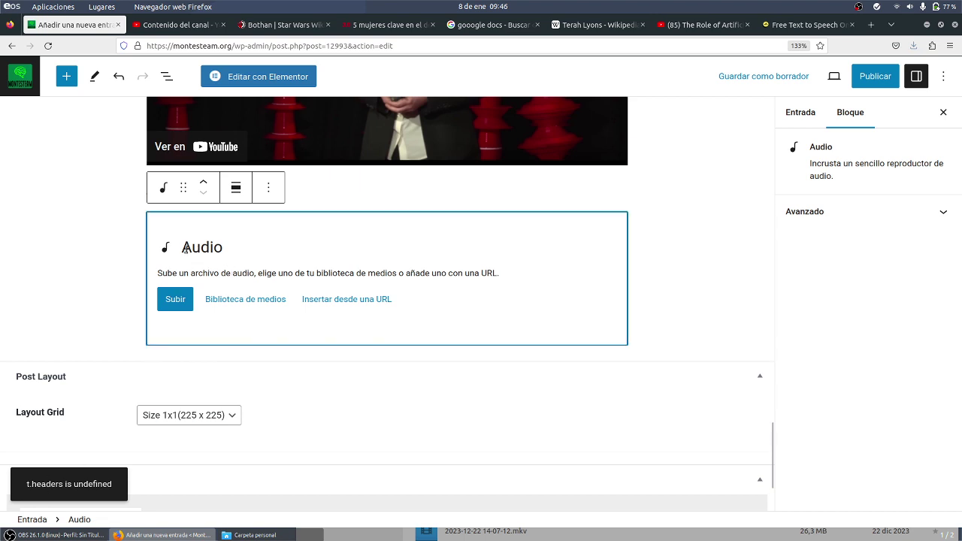
pyautogui.click(173, 299)
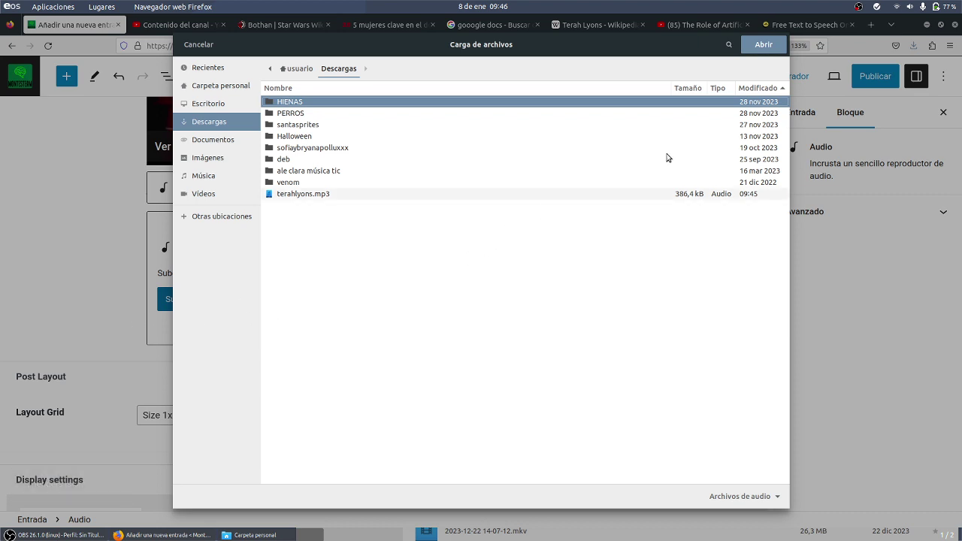
pyautogui.doubleClick(340, 193)
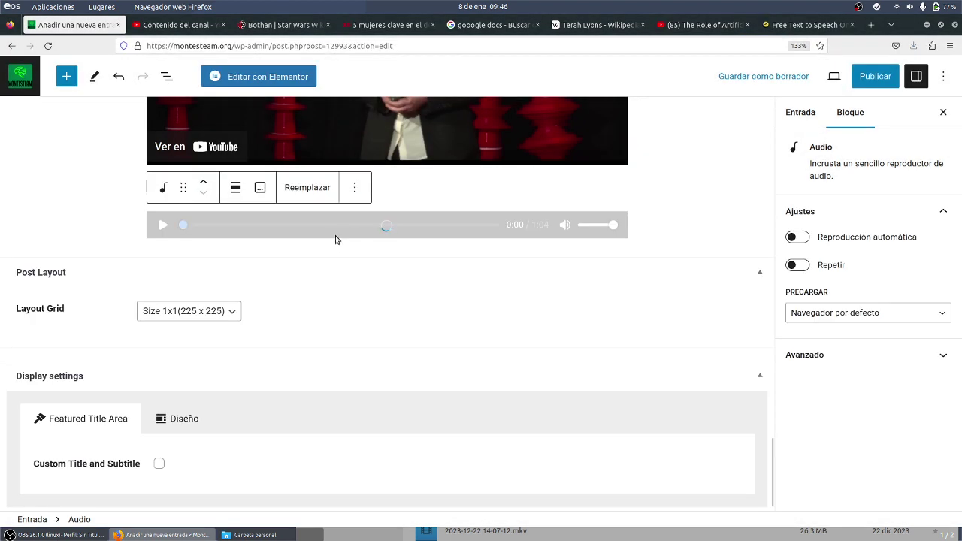
pyautogui.scroll(5, 331, 251)
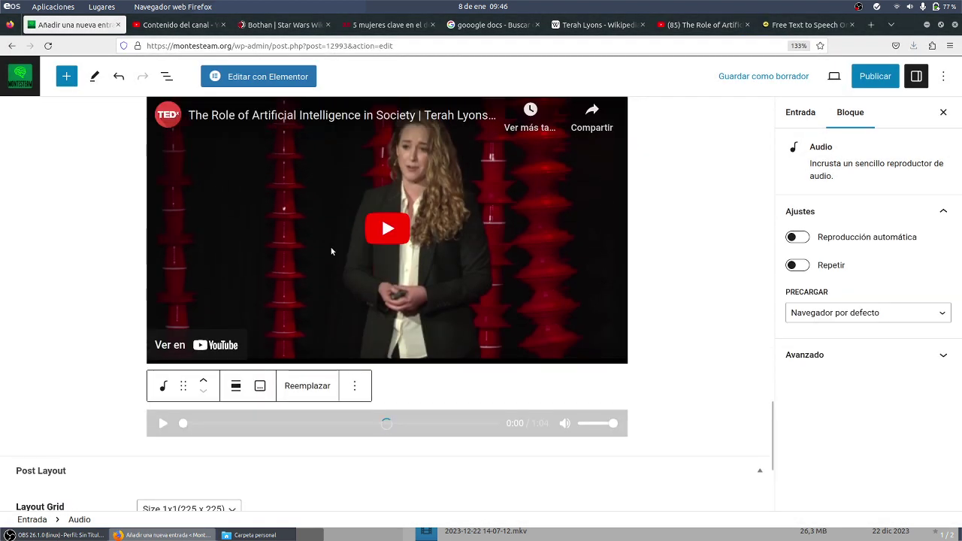
pyautogui.click(393, 380)
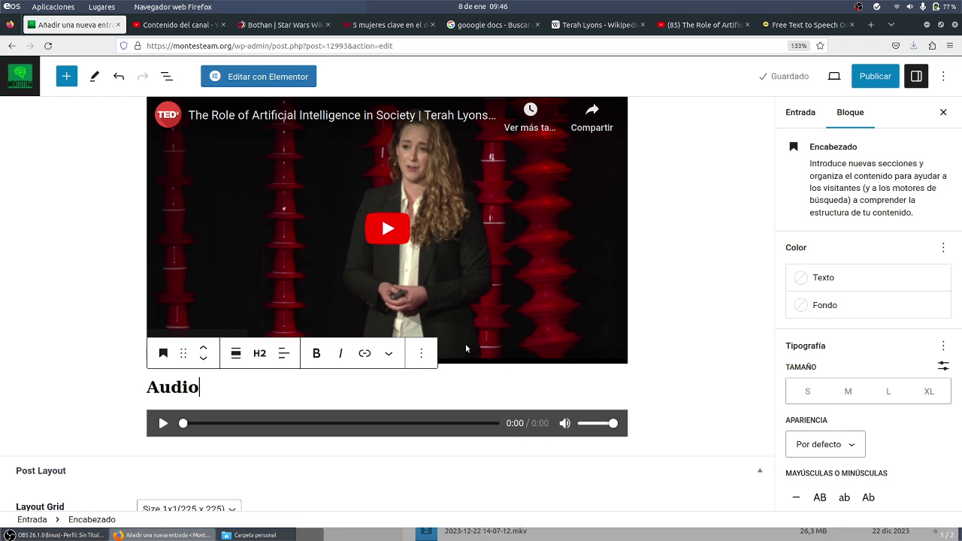
# Review the whole post from its title through the biography, image, video and audio, and look over the post settings
pyautogui.scroll(3, 451, 289)
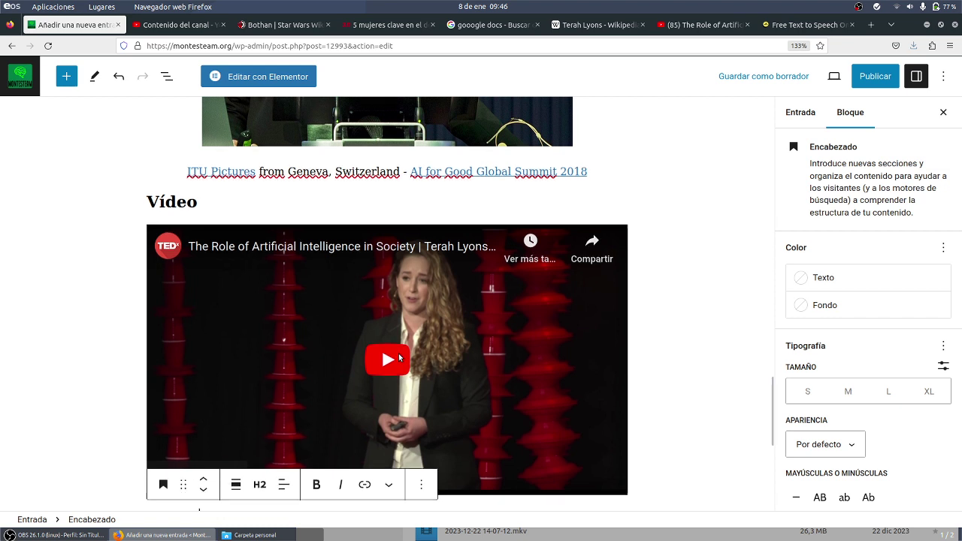
pyautogui.scroll(-3, 397, 361)
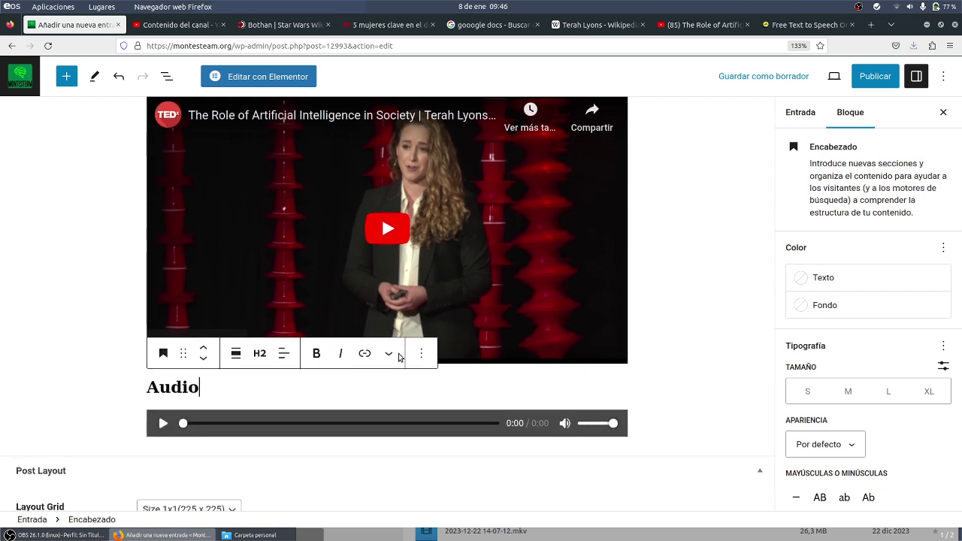
pyautogui.click(664, 323)
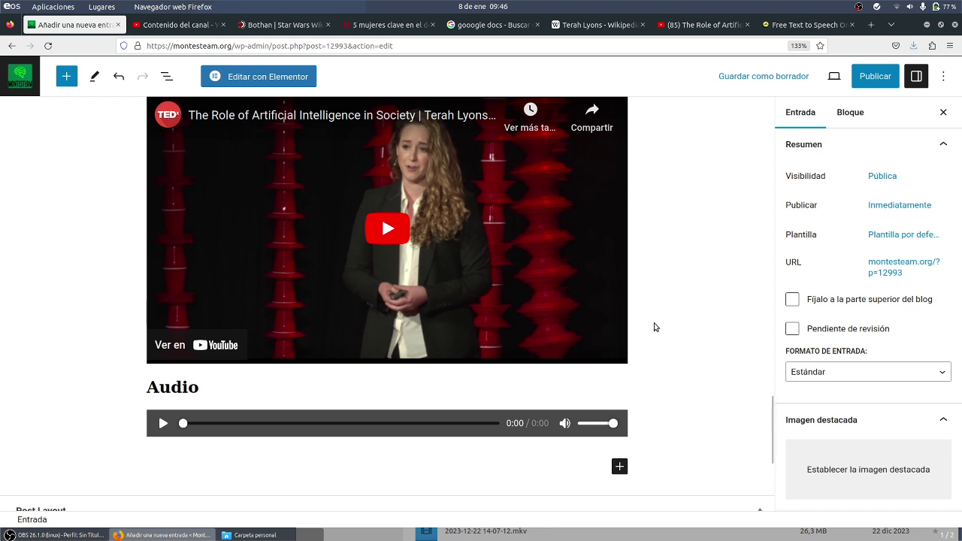
pyautogui.scroll(-2, 655, 328)
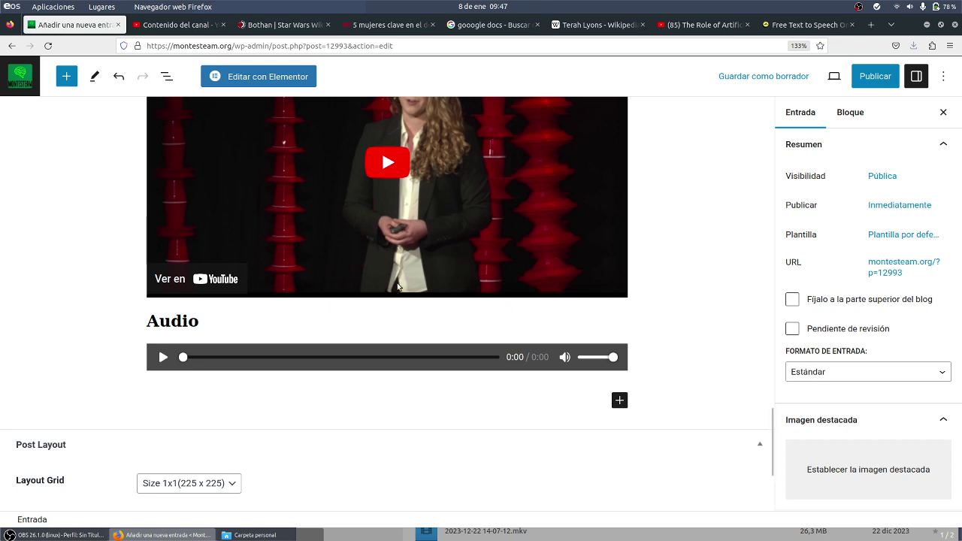
pyautogui.scroll(10, 446, 240)
pyautogui.scroll(5, 446, 241)
pyautogui.scroll(-12, 432, 238)
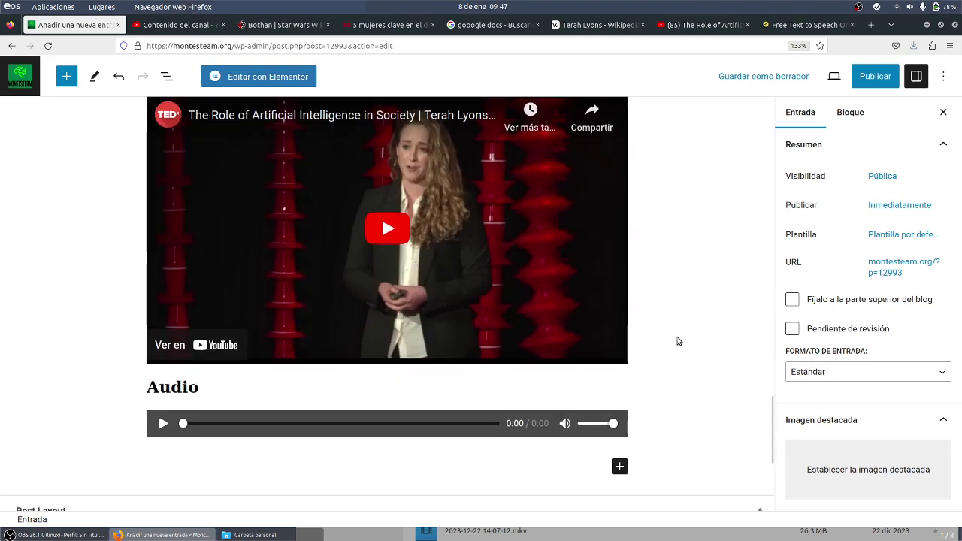
pyautogui.scroll(10, 679, 341)
pyautogui.scroll(3, 679, 340)
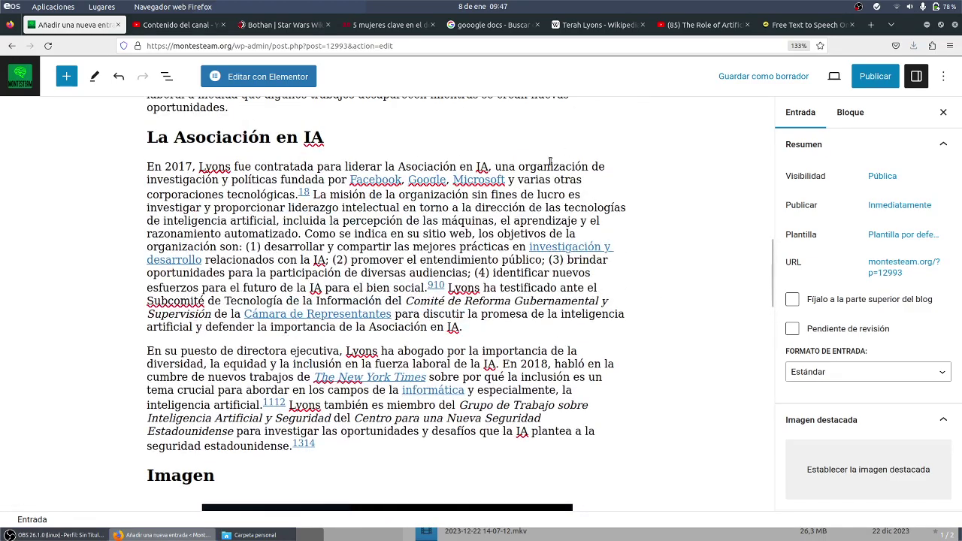
pyautogui.scroll(8, 549, 161)
pyautogui.scroll(3, 410, 147)
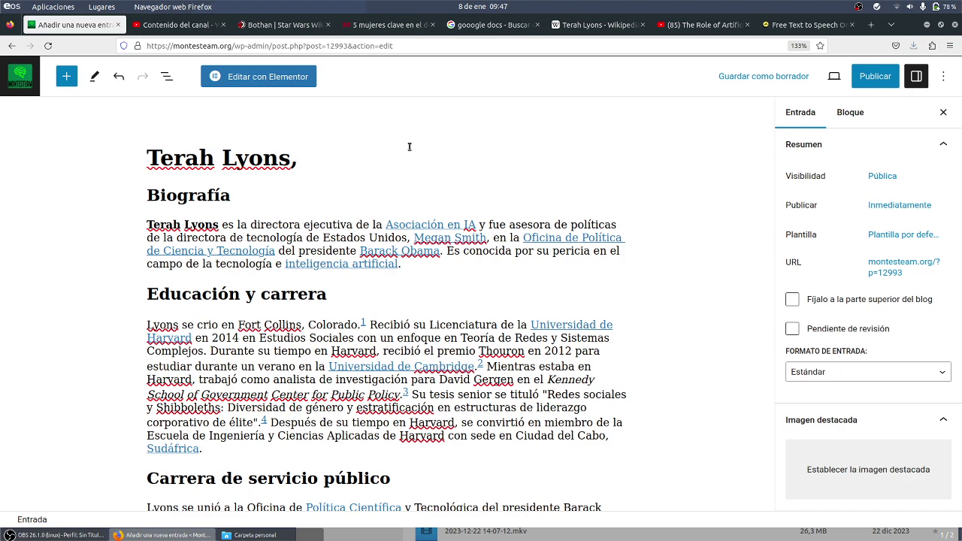
pyautogui.scroll(-6, 409, 147)
pyautogui.scroll(-5, 410, 146)
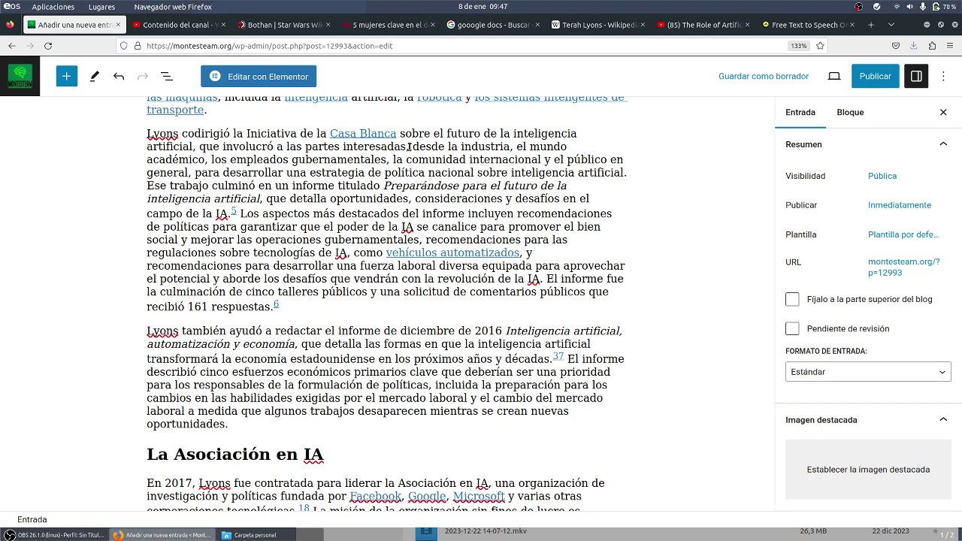
pyautogui.scroll(-18, 410, 147)
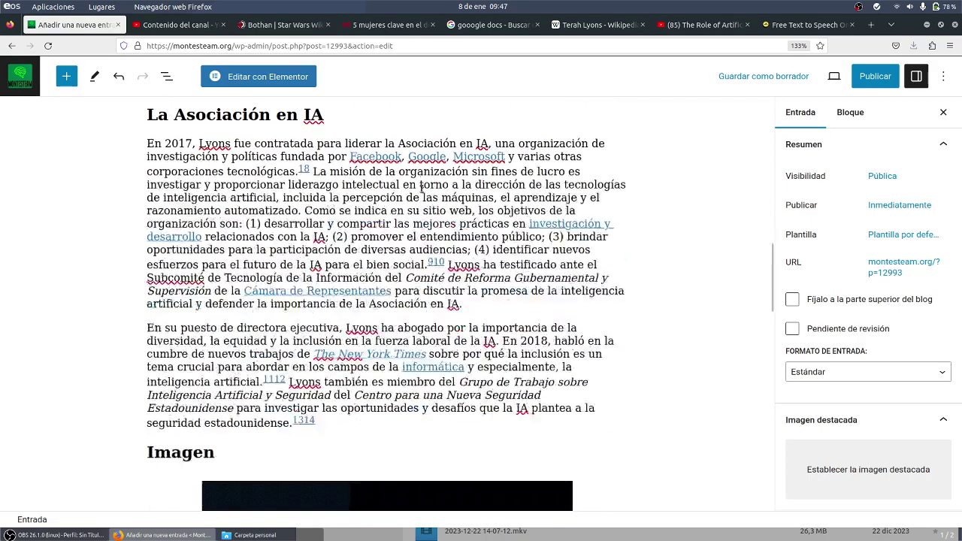
pyautogui.scroll(-12, 421, 193)
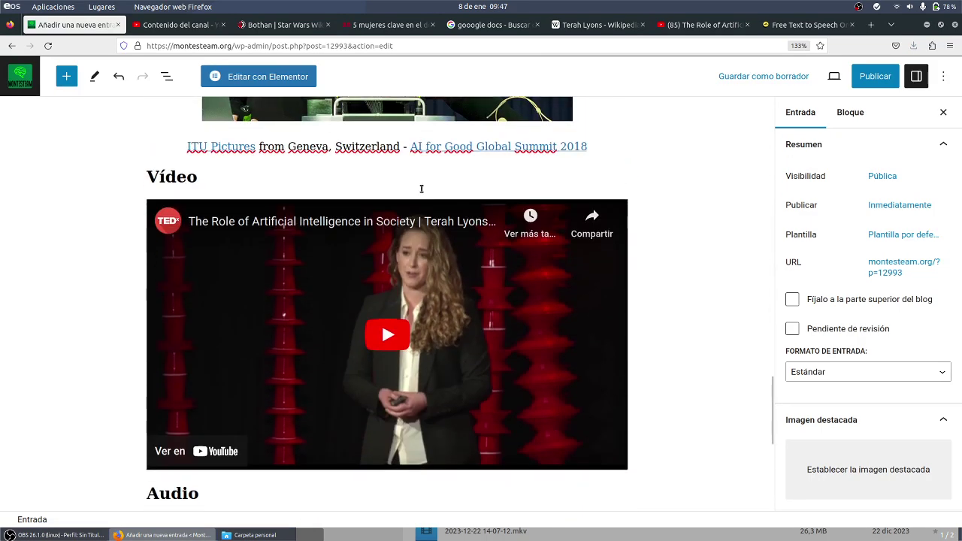
pyautogui.scroll(-1, 421, 190)
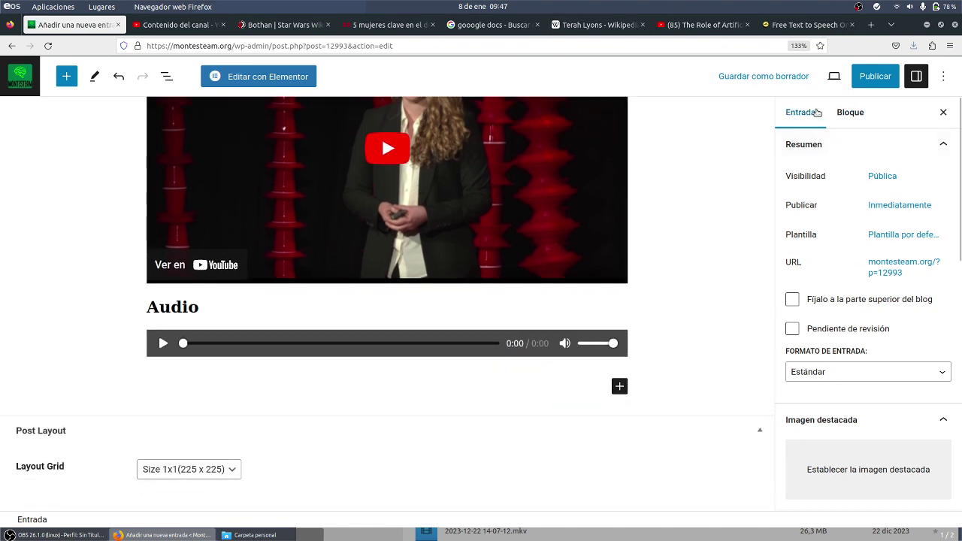
pyautogui.scroll(-4, 842, 248)
pyautogui.scroll(5, 842, 245)
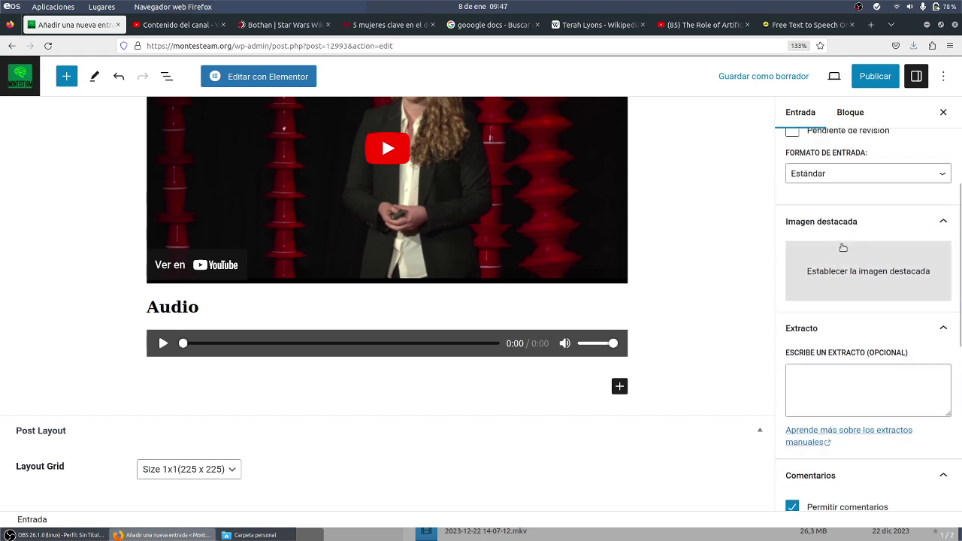
pyautogui.scroll(-2, 842, 249)
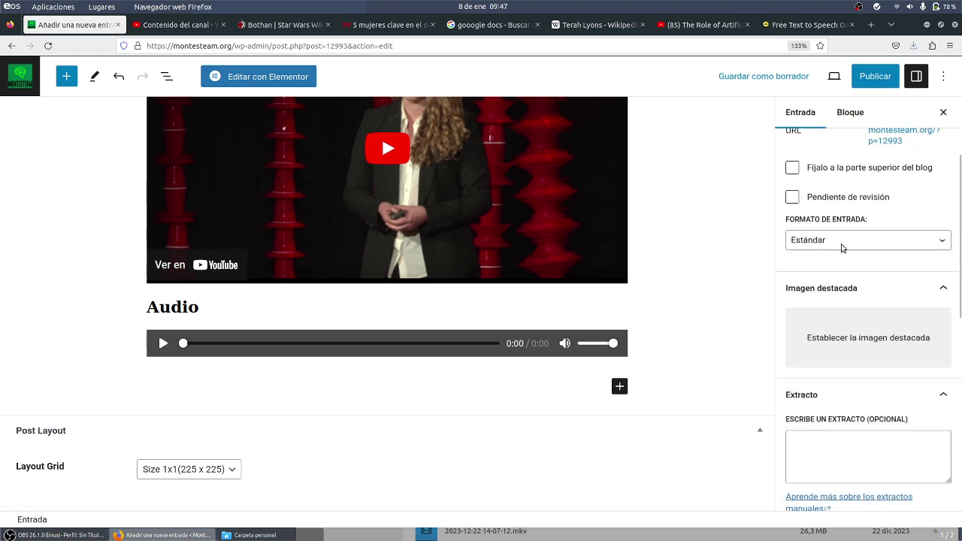
# Look through the post settings, including the featured image chooser, excerpt, comments and Slider Revolution options
pyautogui.scroll(-3, 847, 244)
pyautogui.scroll(-5, 847, 244)
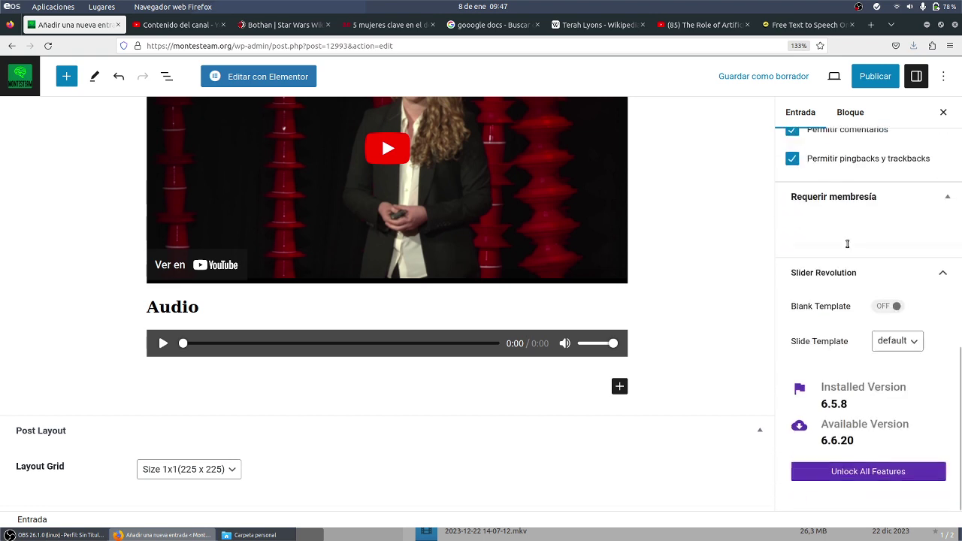
pyautogui.scroll(6, 848, 246)
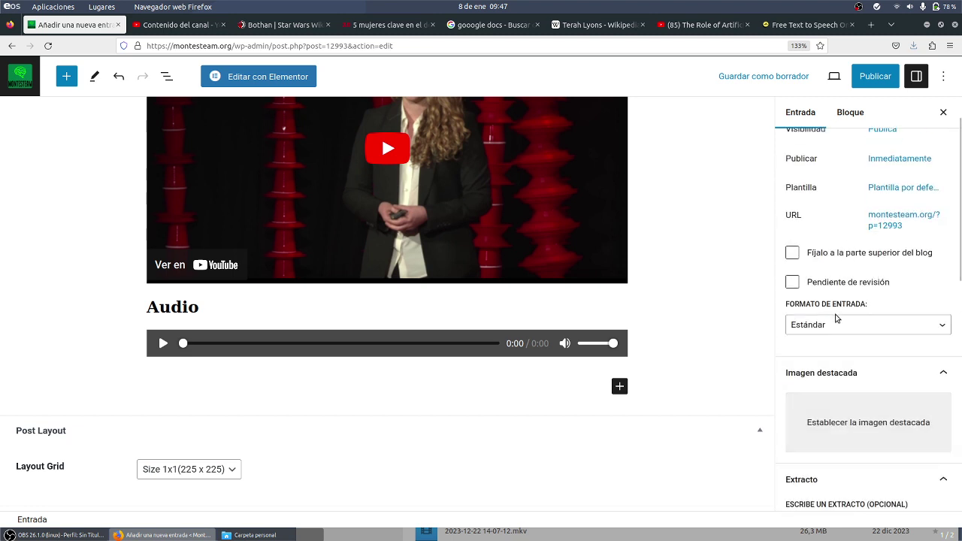
pyautogui.click(842, 405)
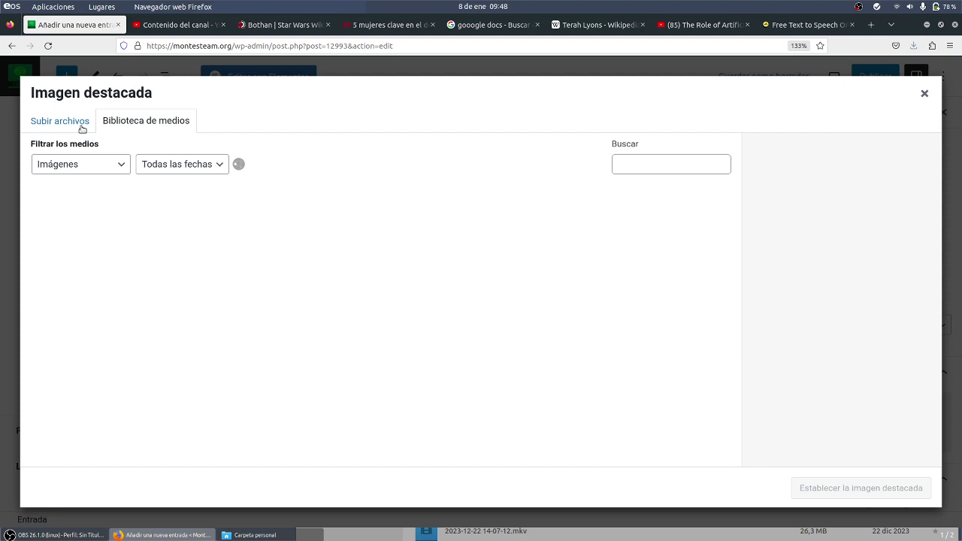
pyautogui.click(925, 93)
pyautogui.scroll(-5, 825, 251)
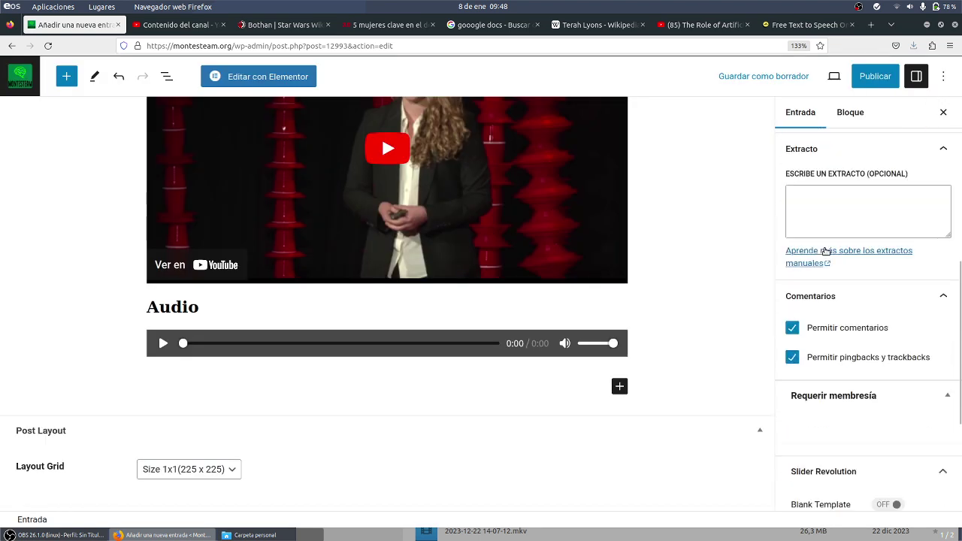
pyautogui.scroll(-3, 825, 252)
pyautogui.scroll(4, 825, 251)
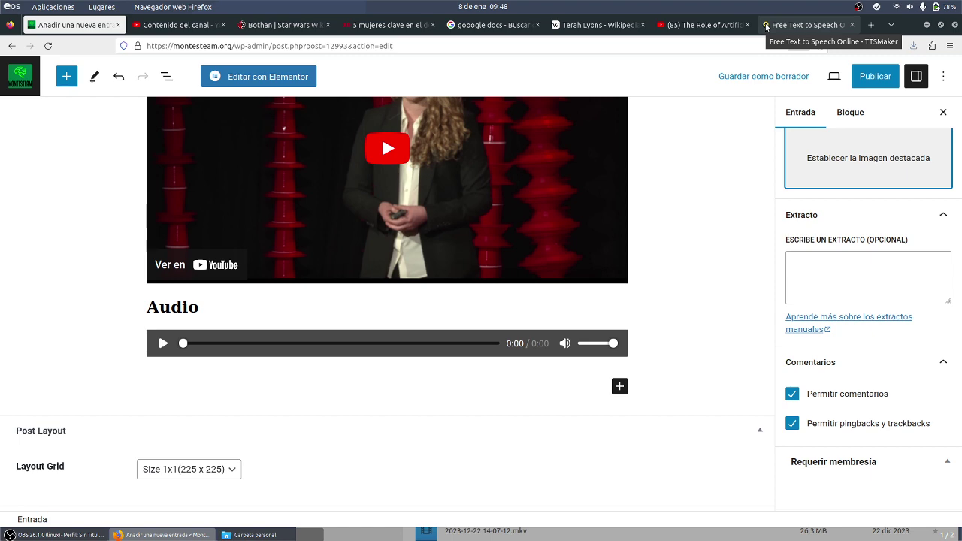
pyautogui.scroll(15, 630, 124)
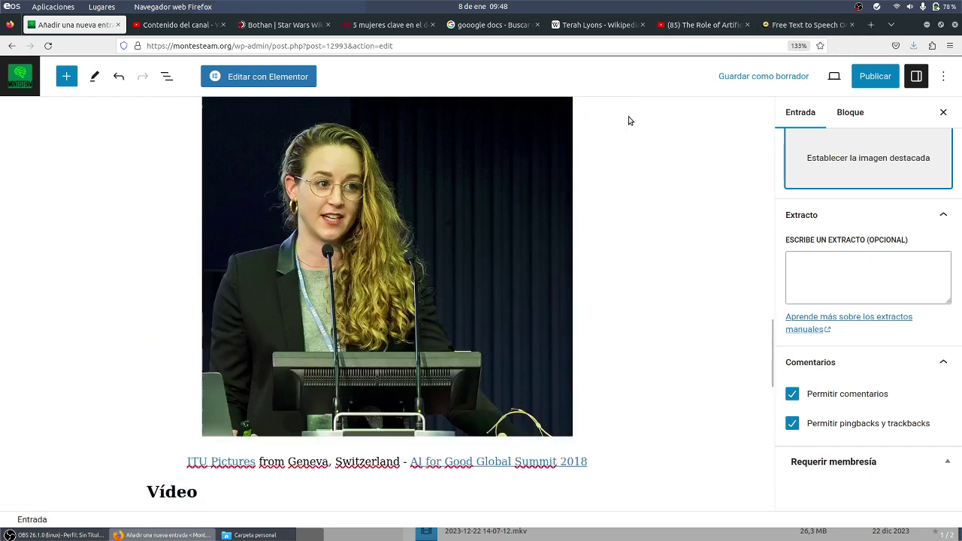
pyautogui.scroll(5, 630, 120)
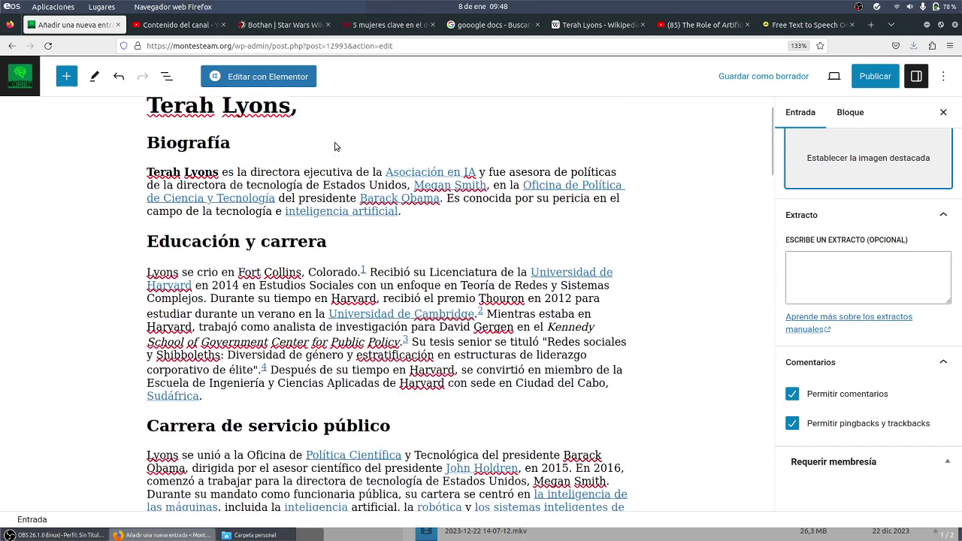
pyautogui.moveTo(147, 225); pyautogui.dragTo(412, 235)
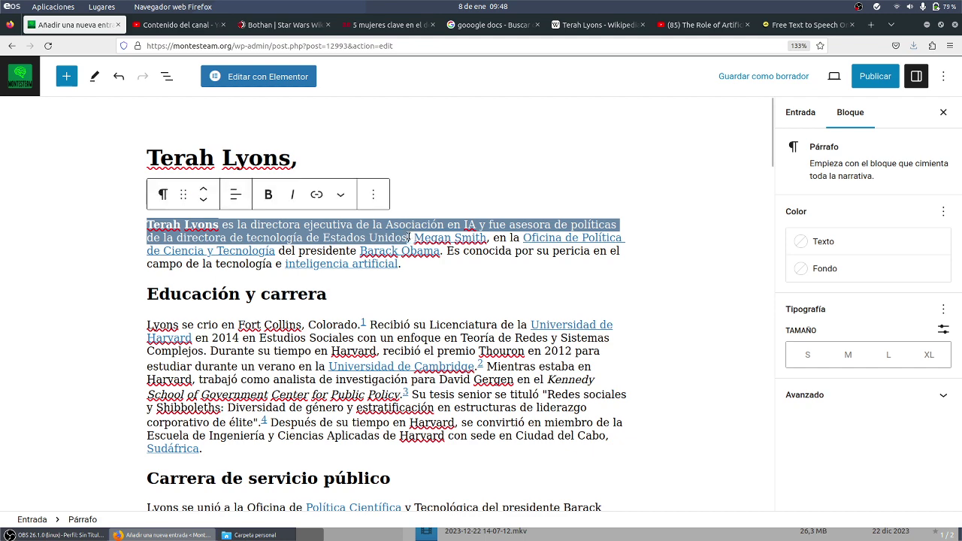
pyautogui.press('BackSpace')
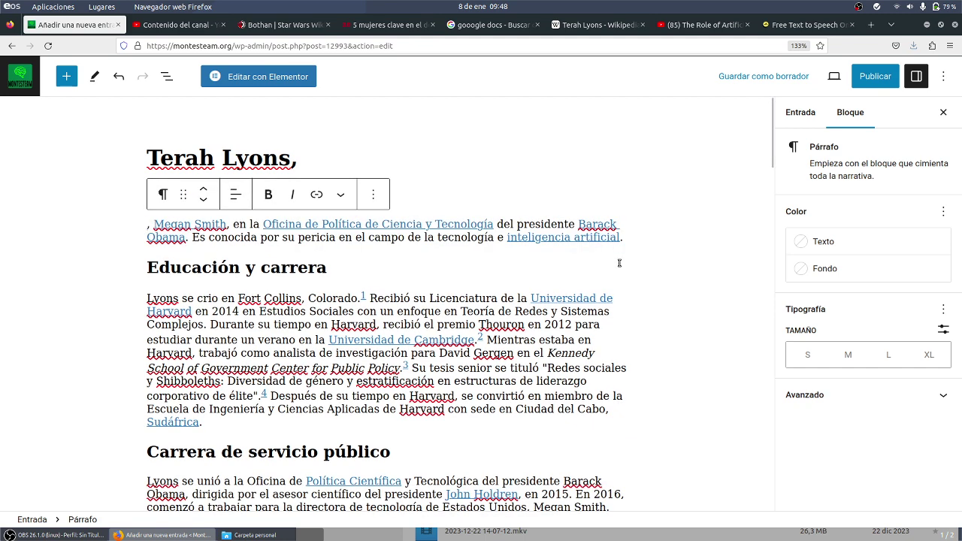
pyautogui.hotkey('ctrl', 'z')
pyautogui.hotkey('ctrl', 'c')
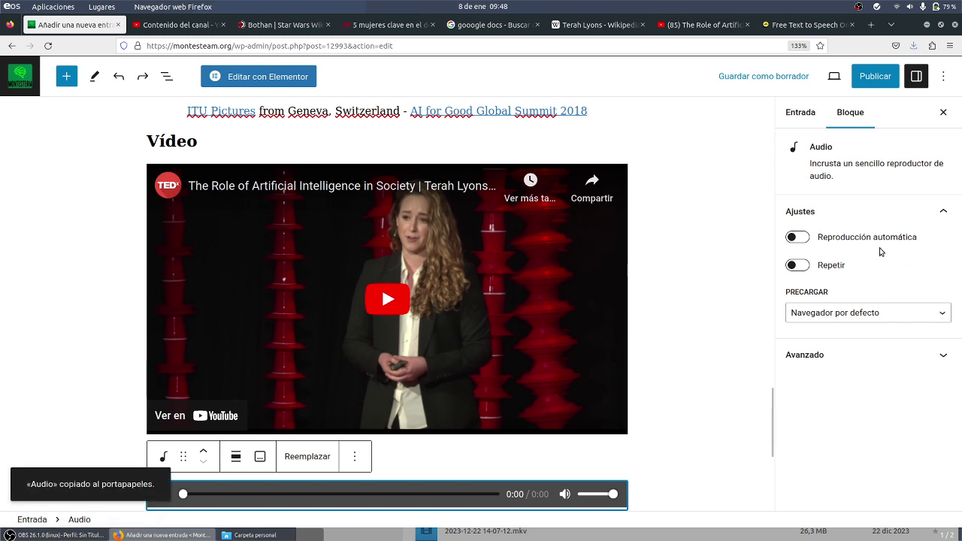
# Copy the biography's opening text from "Terah Lyons" through "Estados Unidos," into the post's excerpt
pyautogui.click(801, 112)
pyautogui.scroll(-5, 853, 256)
pyautogui.click(848, 306)
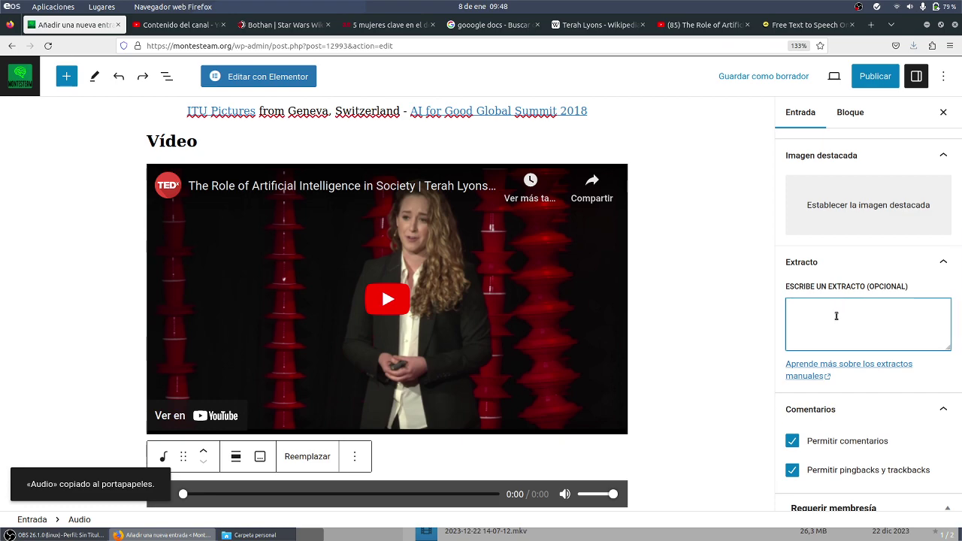
pyautogui.scroll(15, 523, 303)
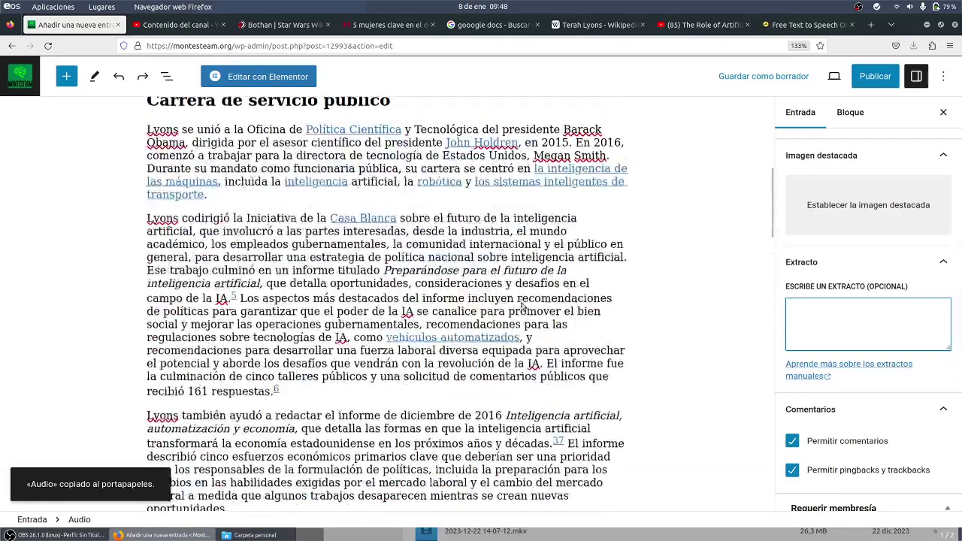
pyautogui.scroll(8, 524, 304)
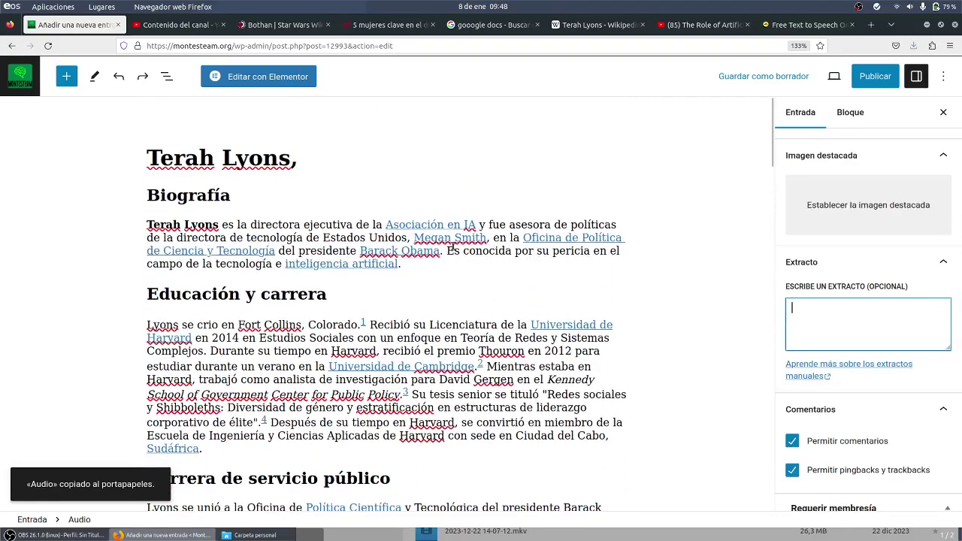
pyautogui.moveTo(395, 238); pyautogui.dragTo(117, 229)
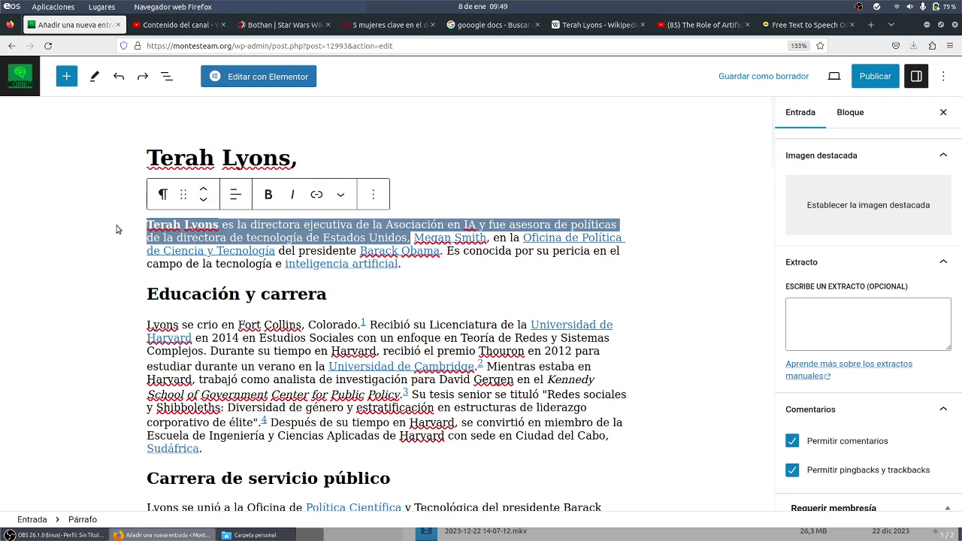
pyautogui.click(901, 339)
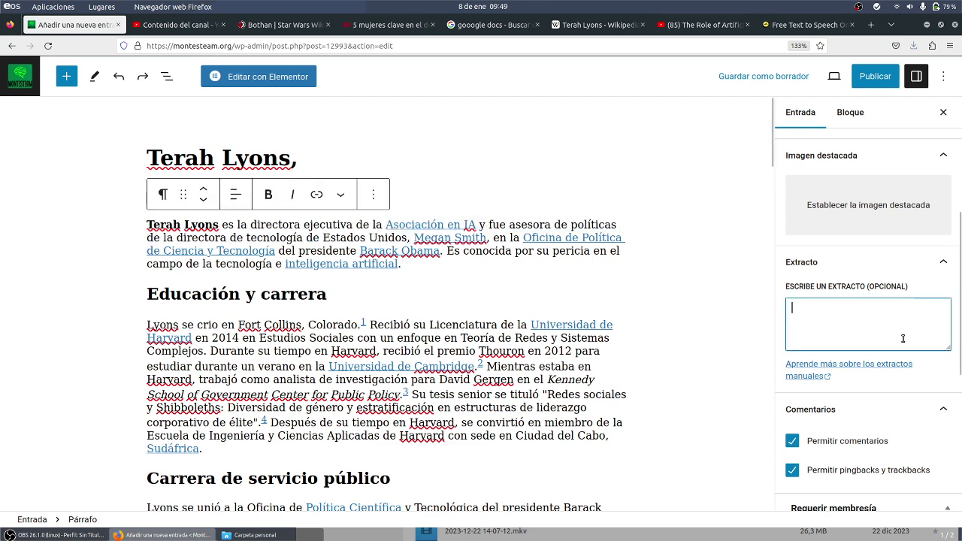
pyautogui.hotkey('ctrl', 'v')
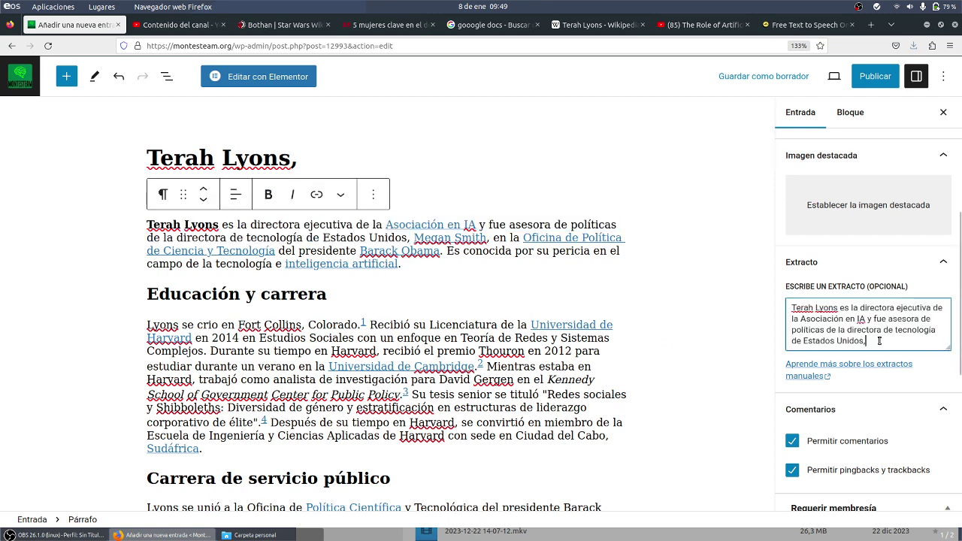
# Check the remaining post settings and publish the Terah Lyons post with public visibility
pyautogui.scroll(-5, 879, 341)
pyautogui.scroll(4, 877, 380)
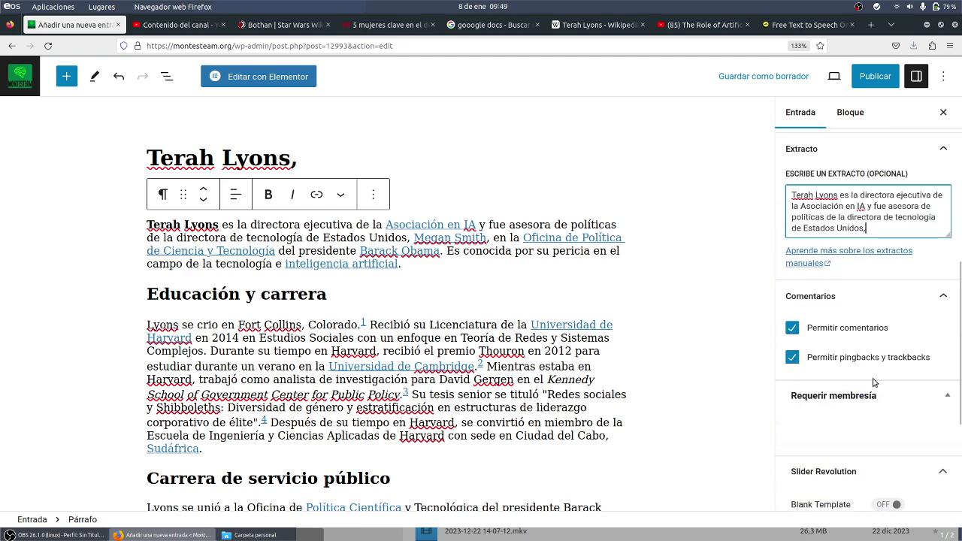
pyautogui.scroll(5, 874, 383)
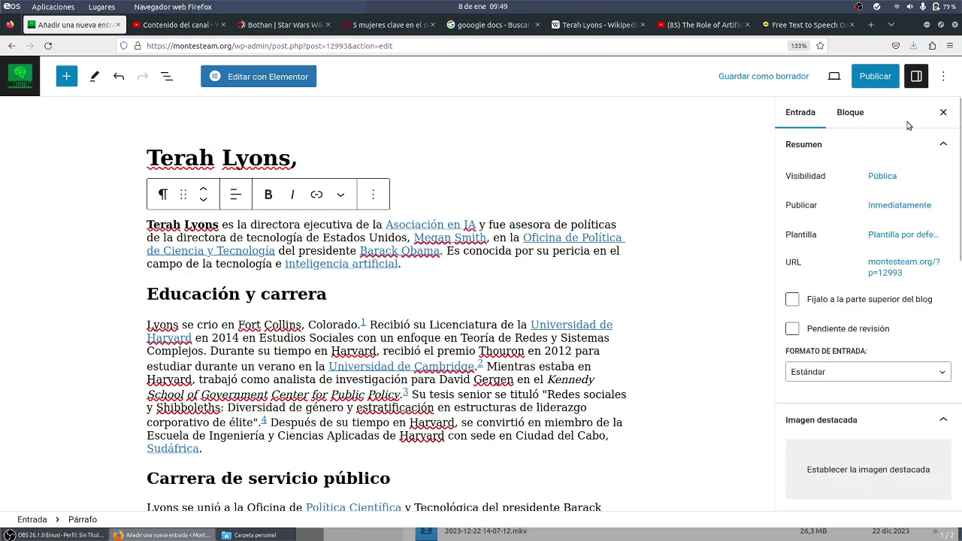
pyautogui.click(875, 77)
pyautogui.click(840, 78)
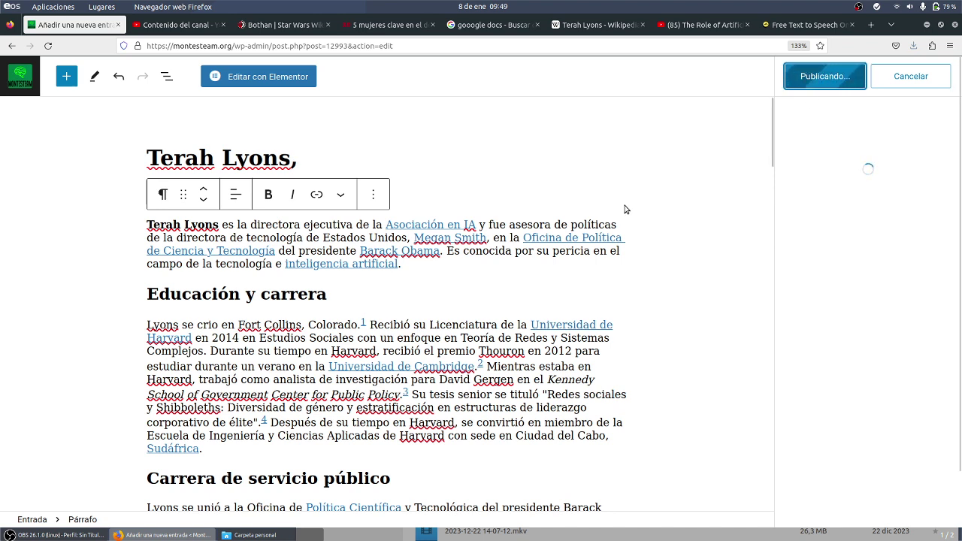
# Review the Terah Lyons post from title to audio player, and briefly check the TTSMaker page with the source audio
pyautogui.scroll(-3, 299, 163)
pyautogui.scroll(3, 299, 162)
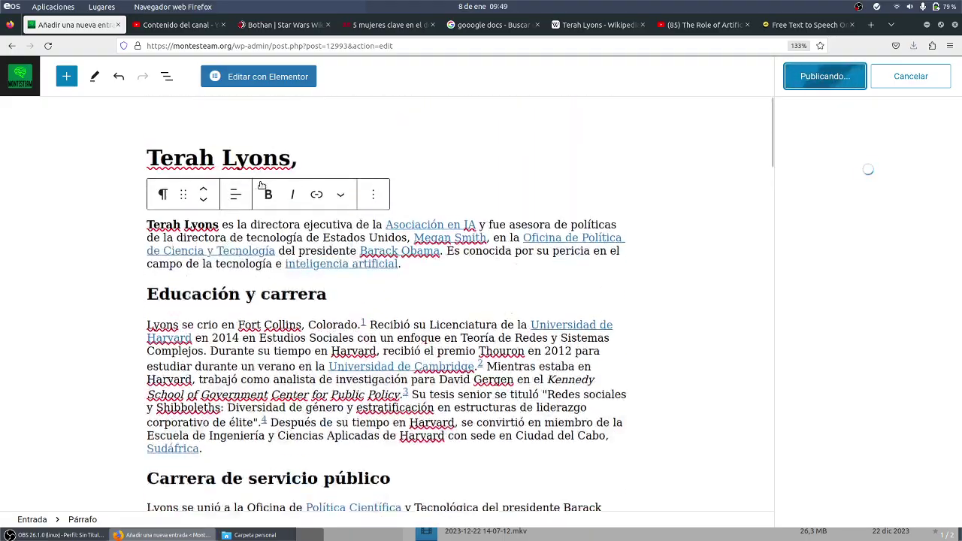
pyautogui.scroll(-8, 239, 205)
pyautogui.scroll(-10, 239, 205)
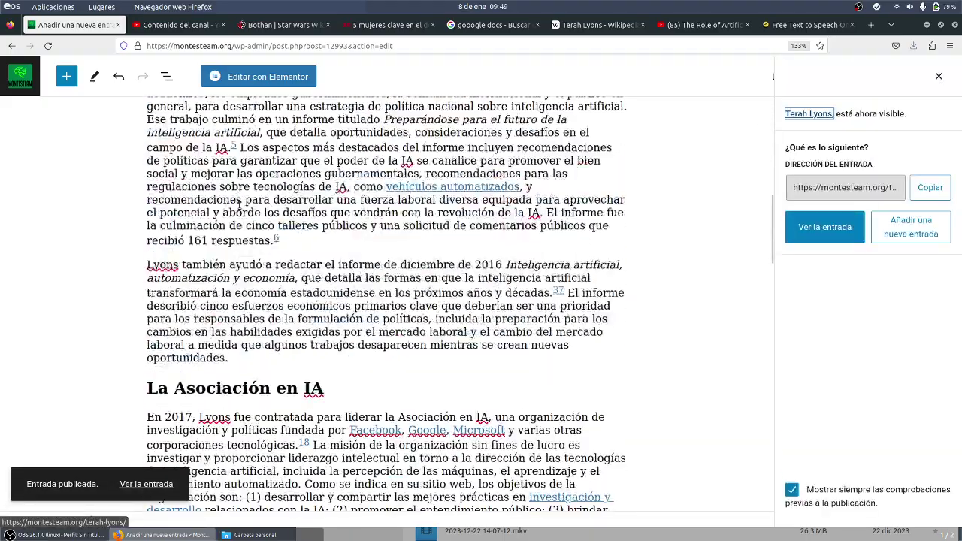
pyautogui.scroll(-10, 239, 206)
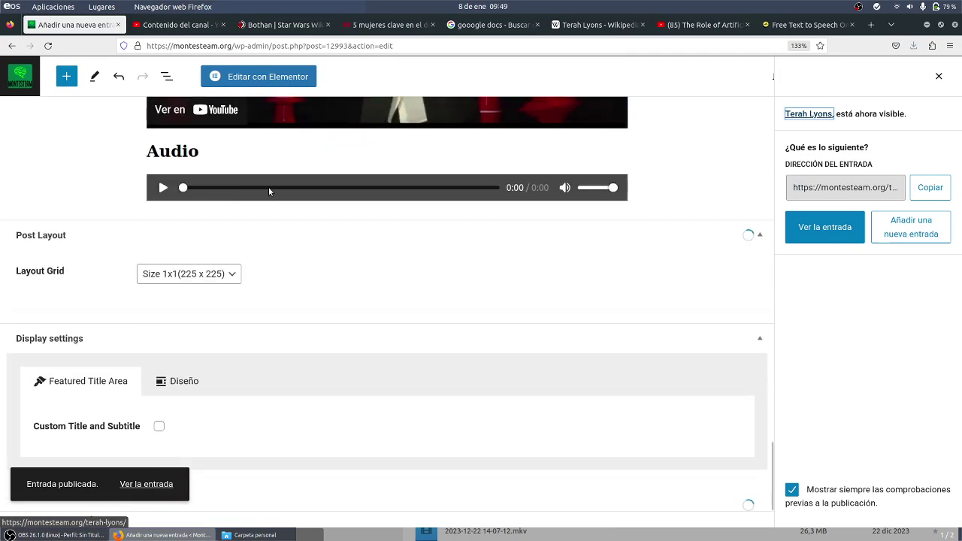
pyautogui.click(804, 24)
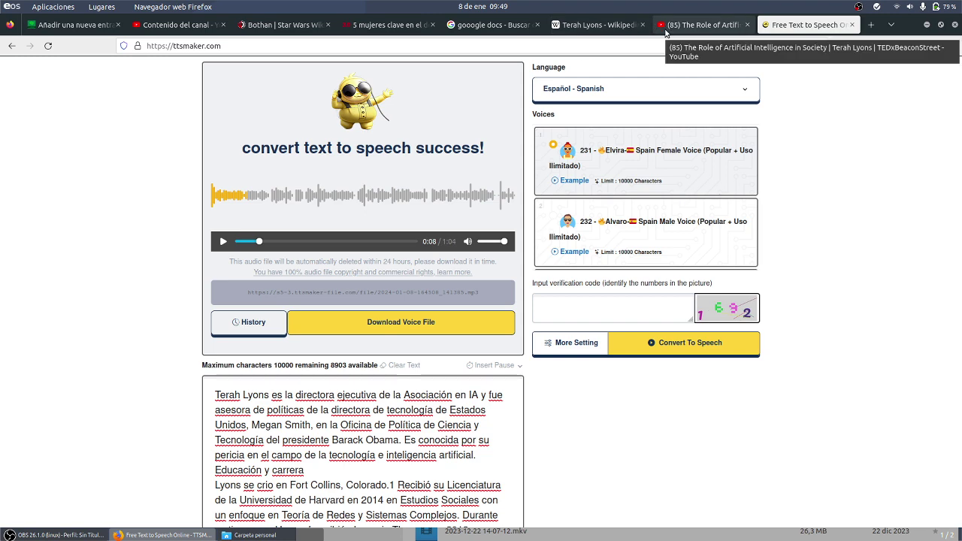
pyautogui.click(96, 27)
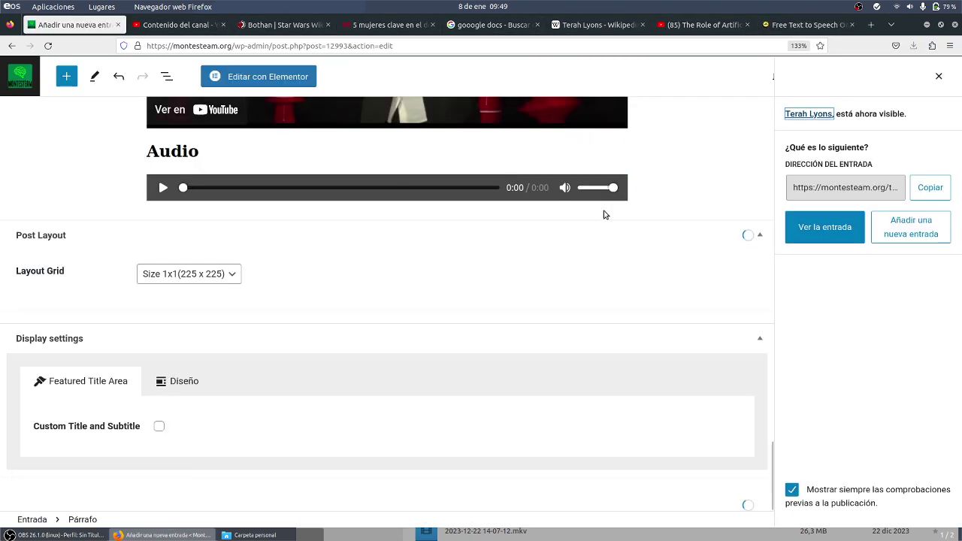
pyautogui.scroll(3, 690, 233)
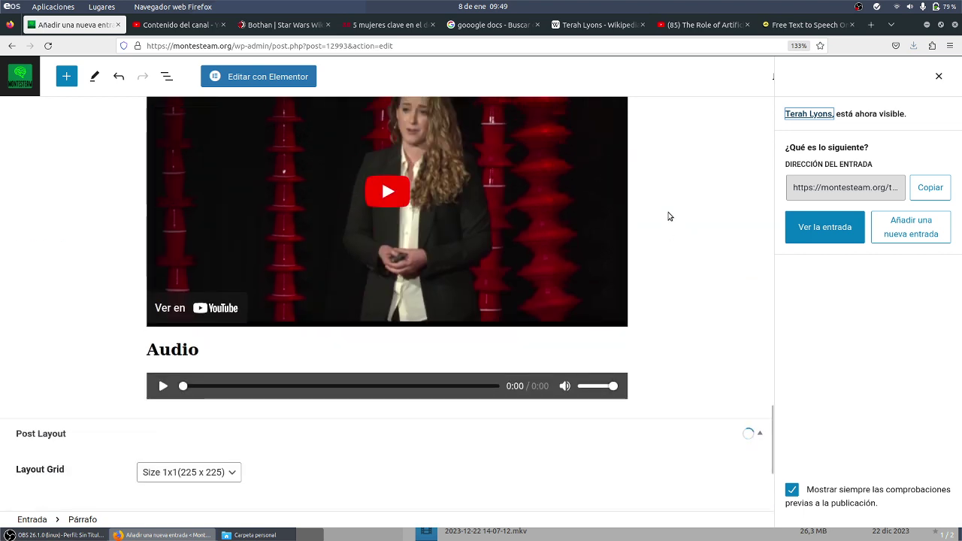
pyautogui.scroll(15, 684, 211)
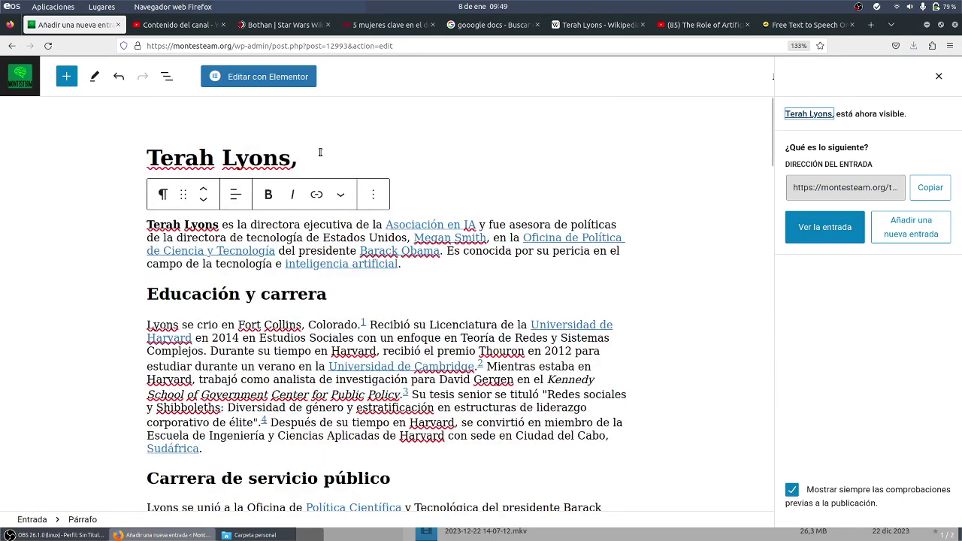
# Go to the site's post list, filter it by Uncategorized and open Terah Lyons for quick editing
pyautogui.click(32, 91)
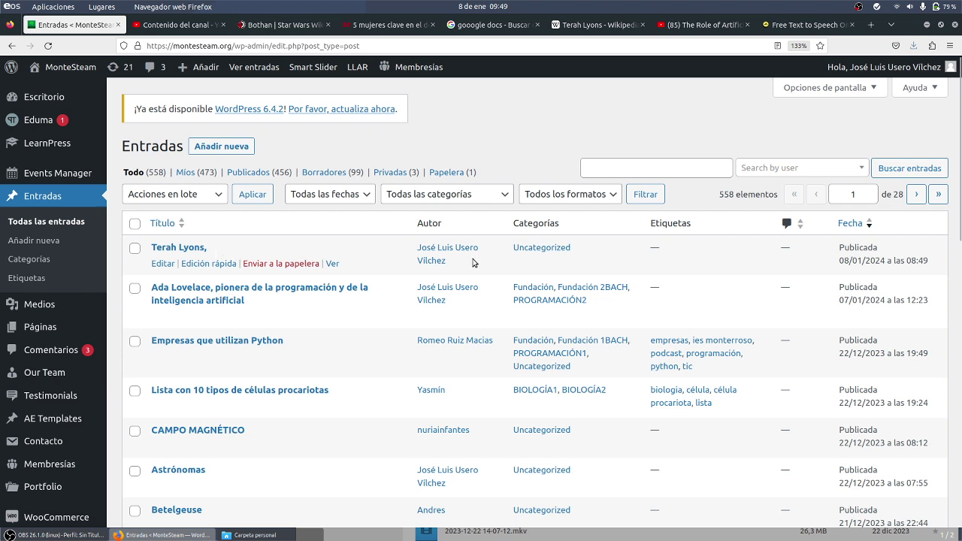
pyautogui.click(534, 248)
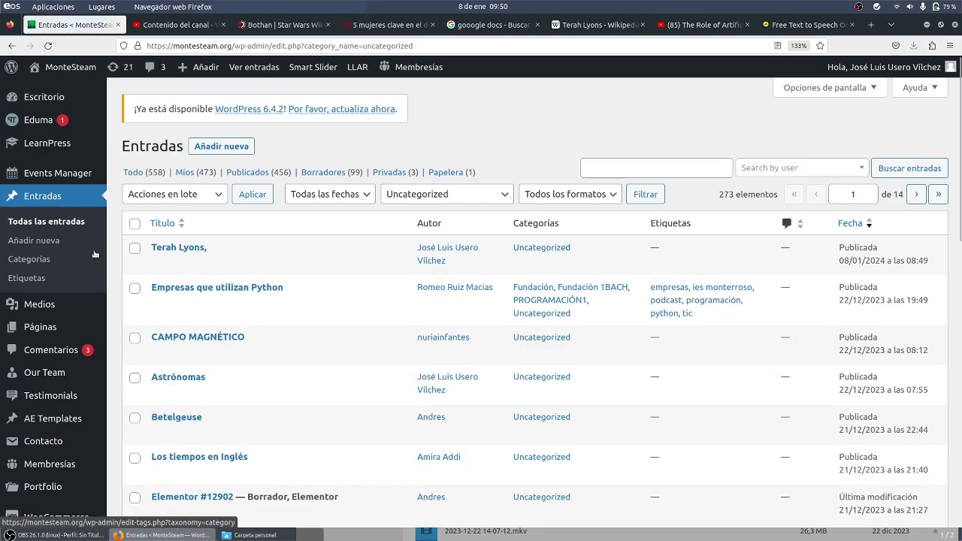
pyautogui.click(197, 264)
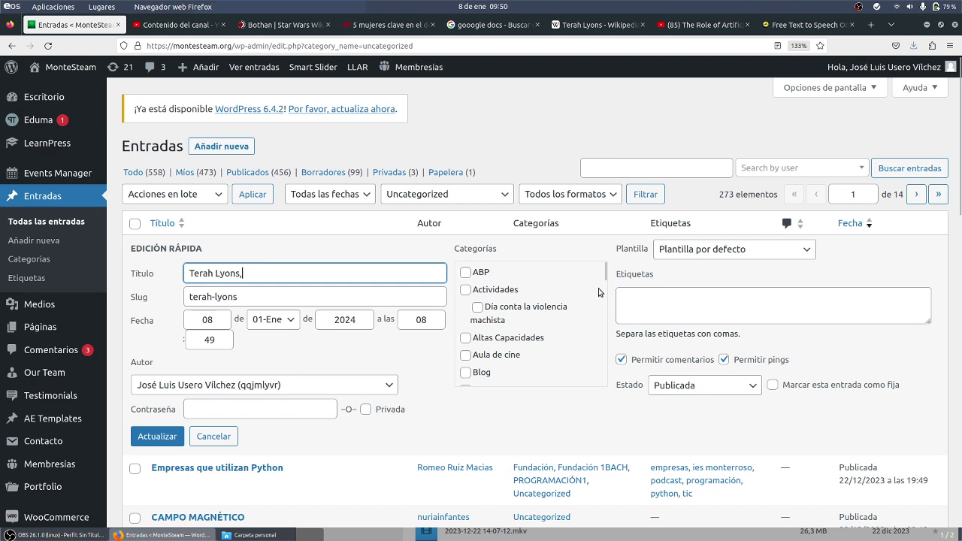
# Assign the categories Fundación, Fundación 1BACH and PROGRAMACIÓN1 to the Terah Lyons post
pyautogui.scroll(-3, 500, 301)
pyautogui.scroll(-3, 498, 301)
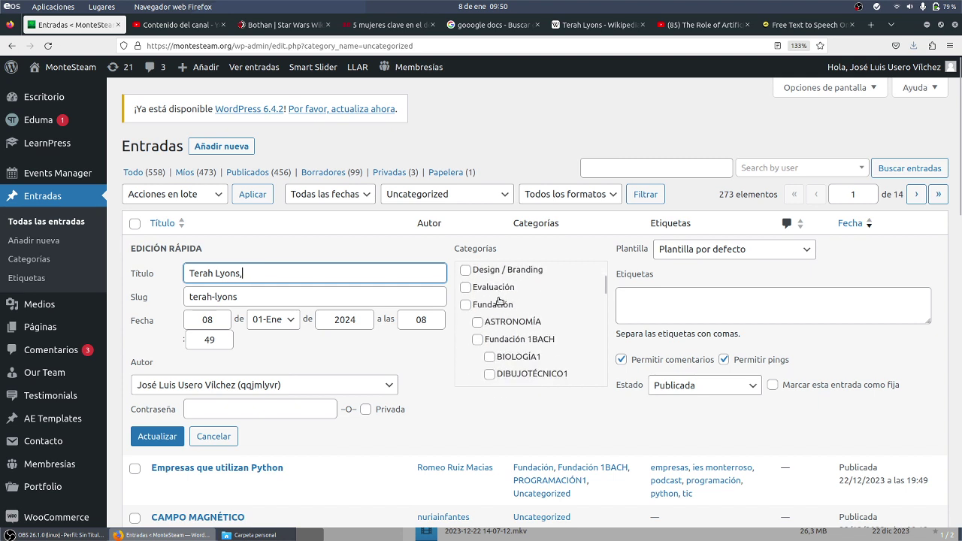
pyautogui.scroll(3, 496, 302)
pyautogui.click(493, 304)
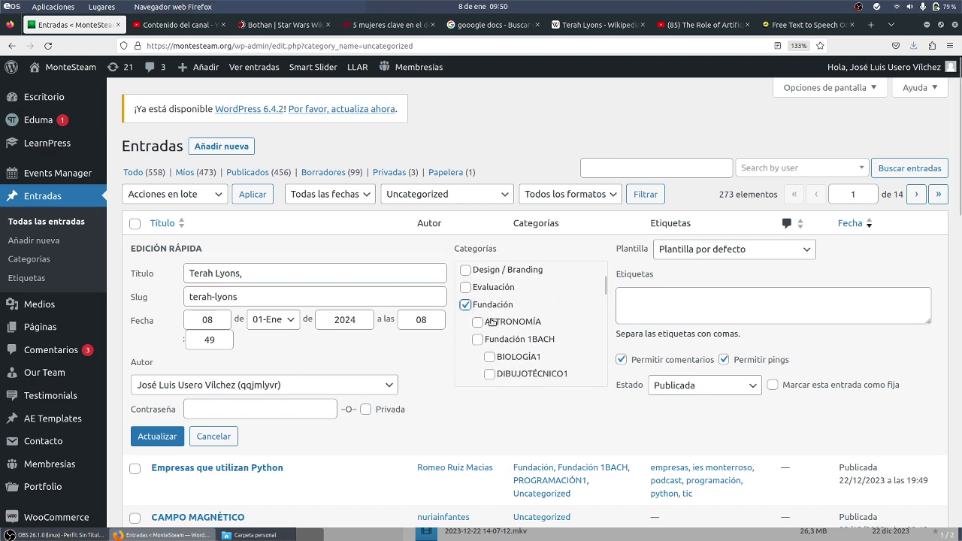
pyautogui.scroll(-4, 500, 331)
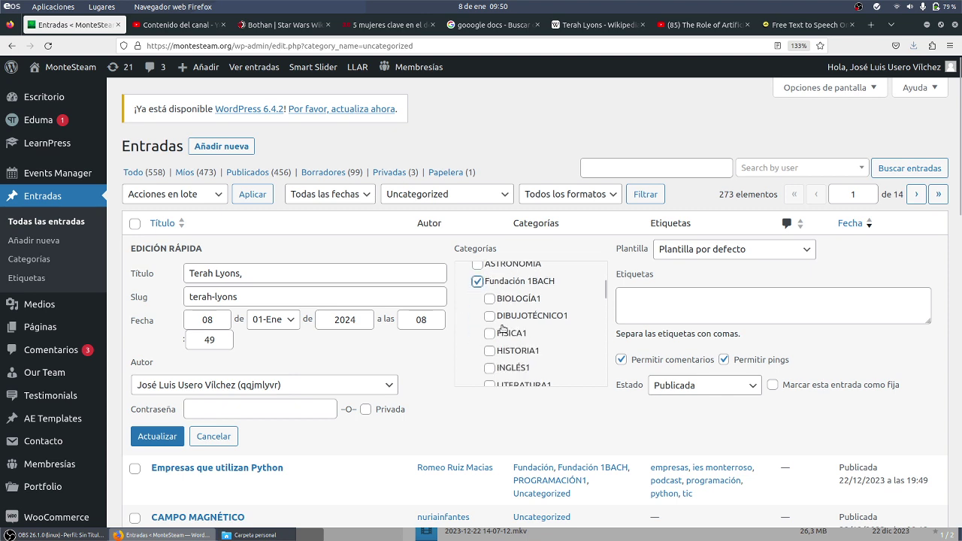
pyautogui.scroll(-3, 503, 329)
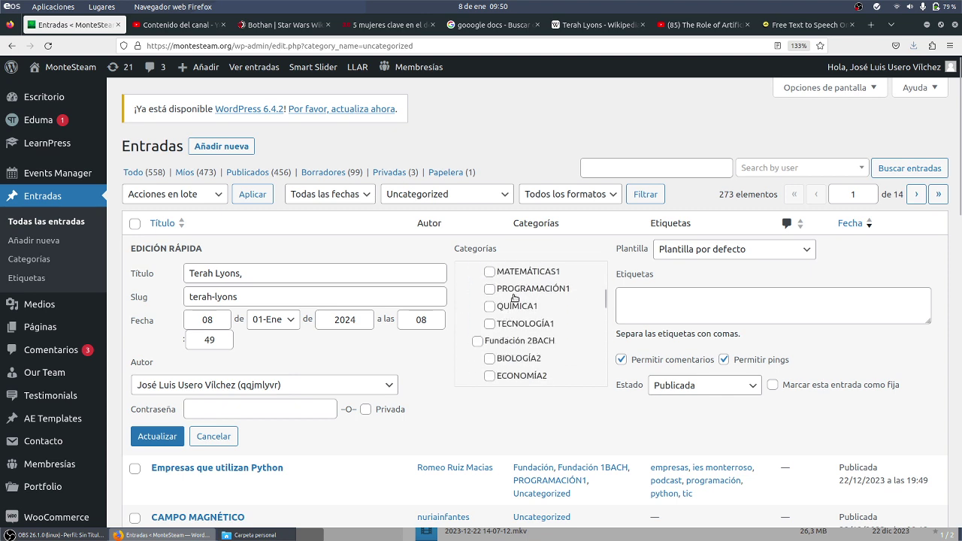
pyautogui.click(518, 292)
# Tag the post with terah lyons, ia, inteligencia artificial, mujer, ies monterroso, biografía, ai, artificial intelligence and usa, and update it
pyautogui.click(651, 309)
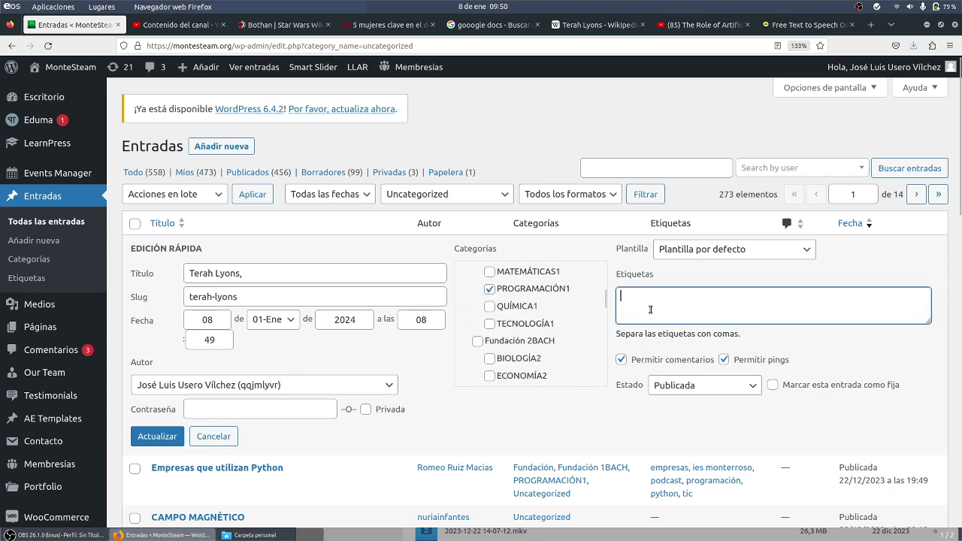
pyautogui.write('tera')
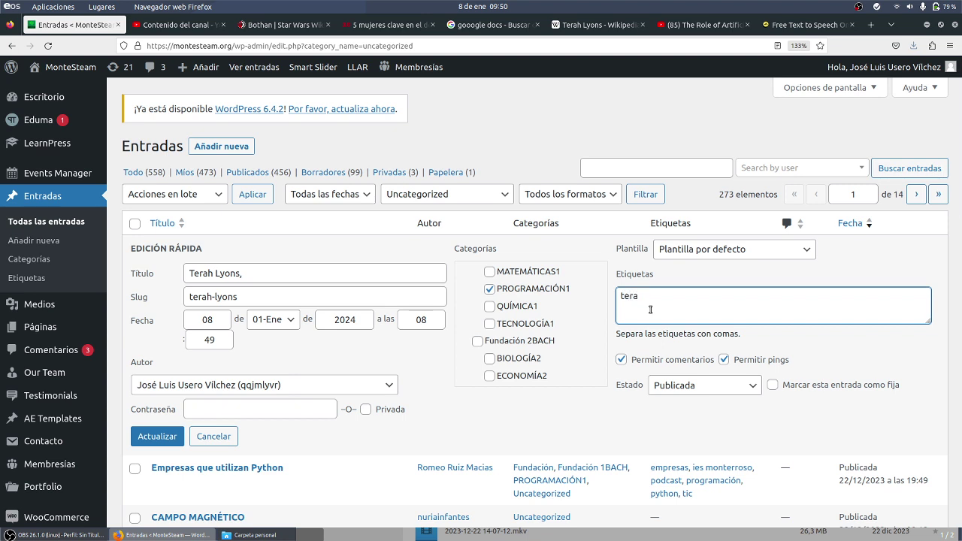
pyautogui.write('h lyons, ia, inteligencia arti')
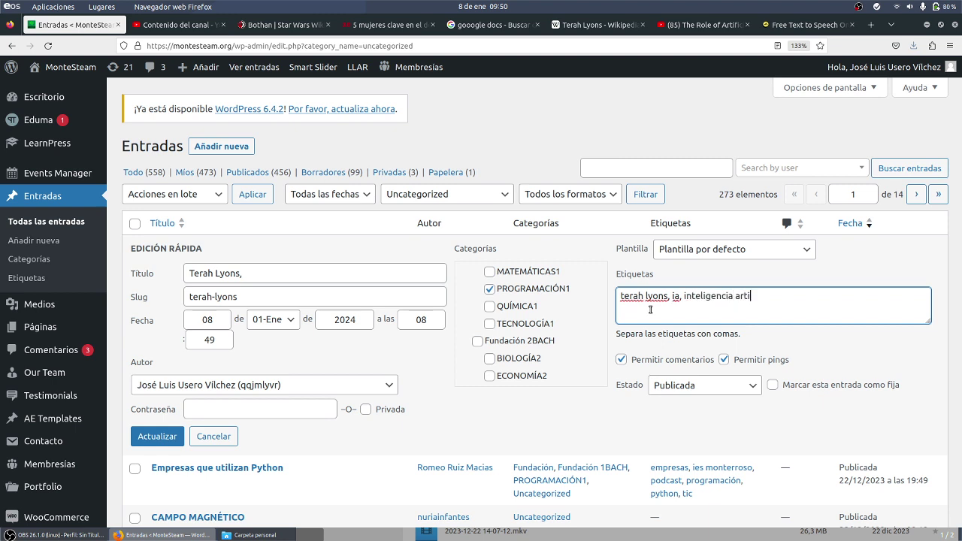
pyautogui.write('ficial,mujer,')
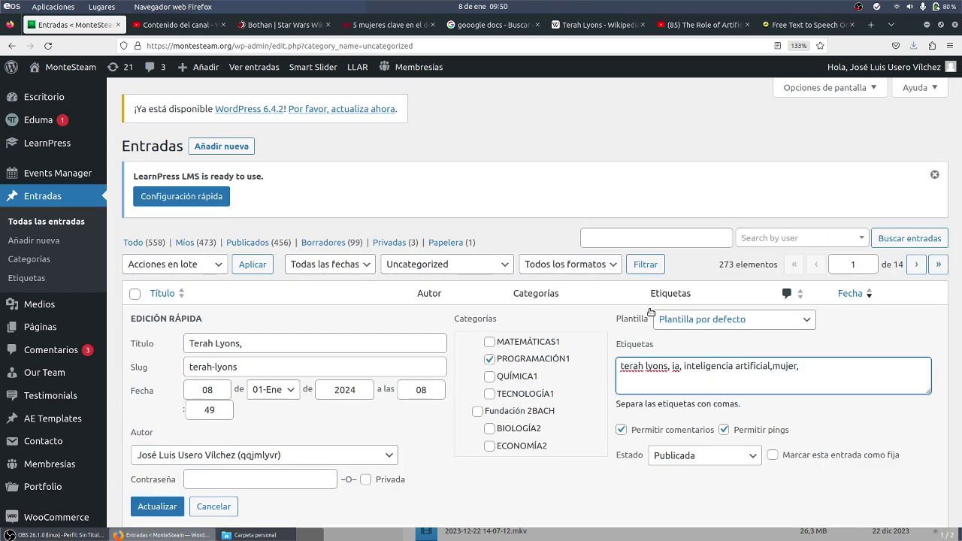
pyautogui.write('ies monterroso,biografía,')
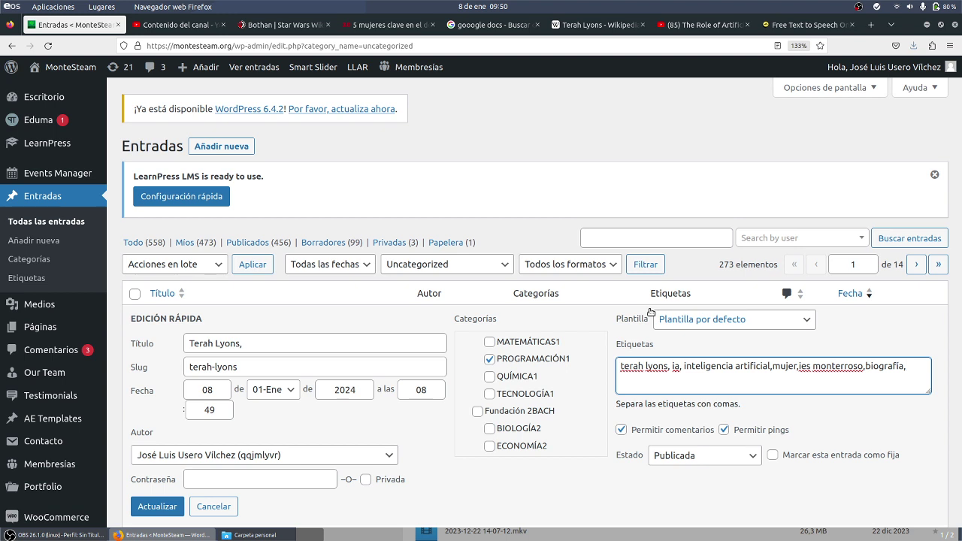
pyautogui.write('ai,artificia')
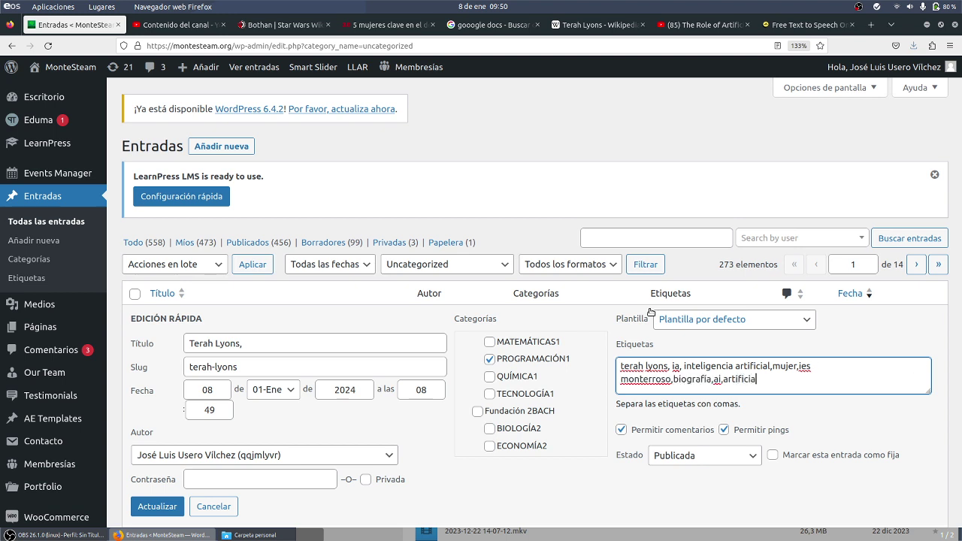
pyautogui.write('l intelligence,usa,')
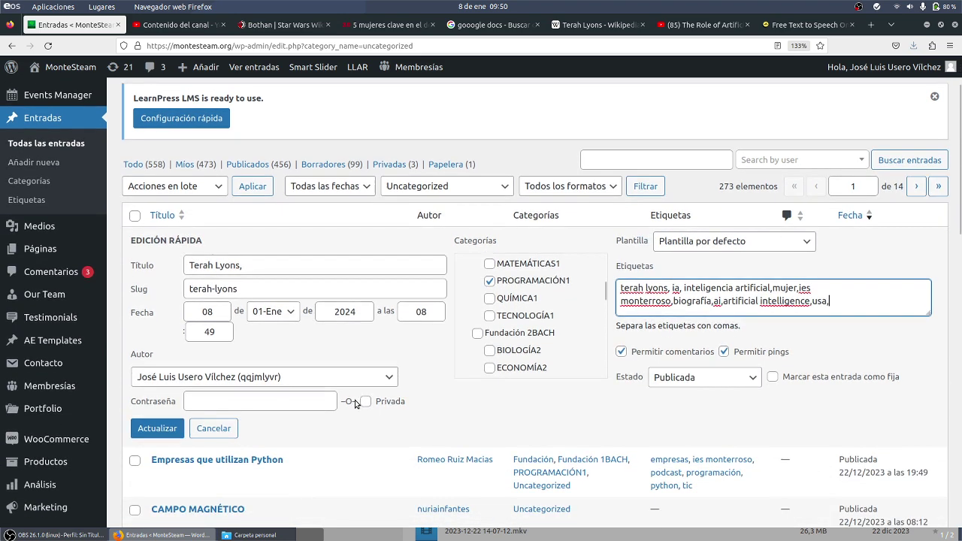
pyautogui.scroll(-2, 358, 404)
pyautogui.click(161, 429)
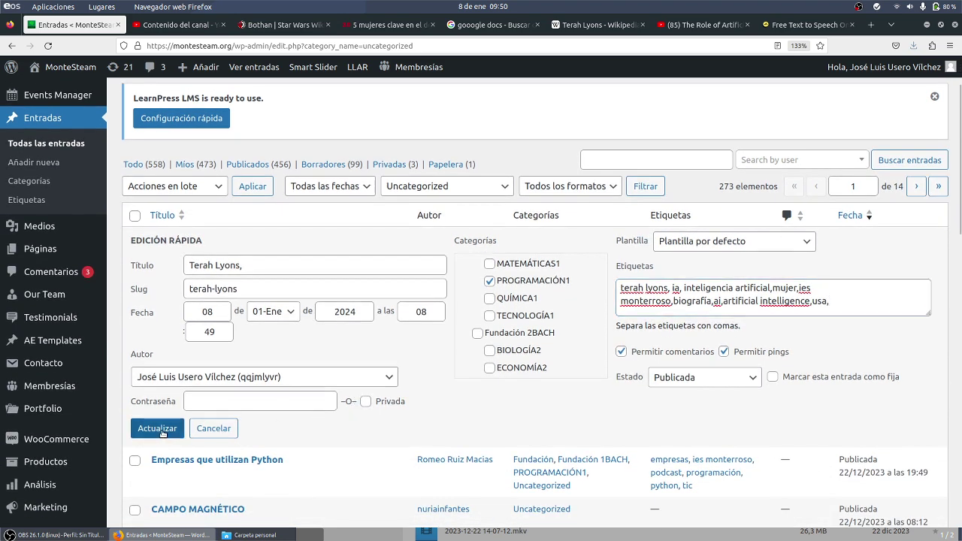